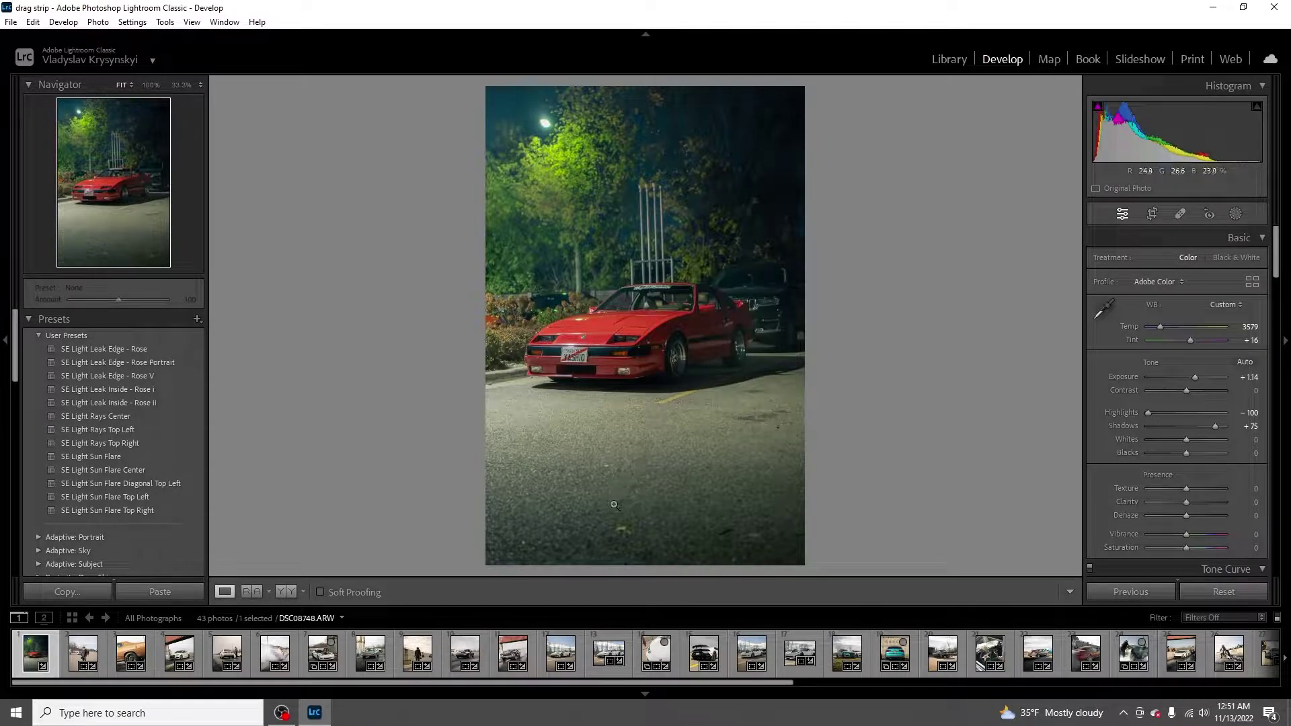
- Compare the white Lamborghini photo's original import state with its latest Aspect Ratio edit in the history
{"action": "left_click", "coordinate": [519, 666]}
{"action": "left_click", "coordinate": [605, 660]}
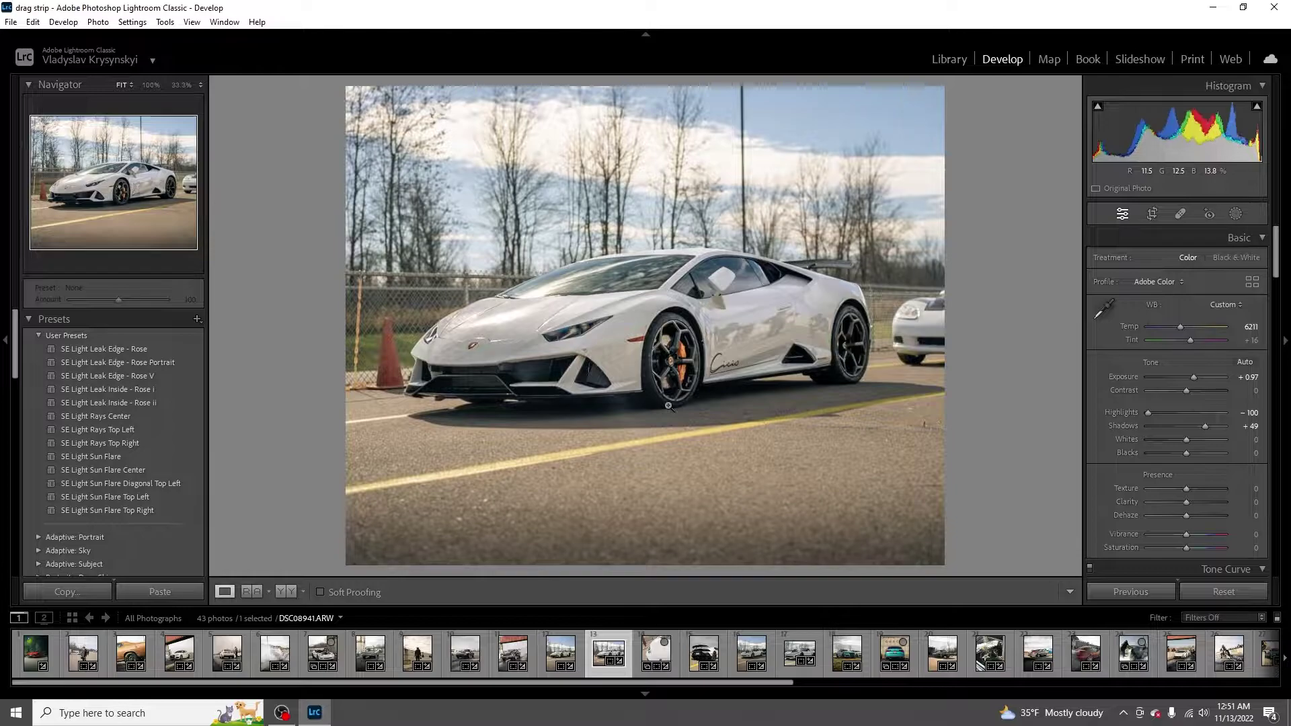
{"action": "scroll", "coordinate": [129, 420], "scroll_direction": "down", "scroll_amount": 4}
{"action": "scroll", "coordinate": [117, 437], "scroll_direction": "down", "scroll_amount": 10}
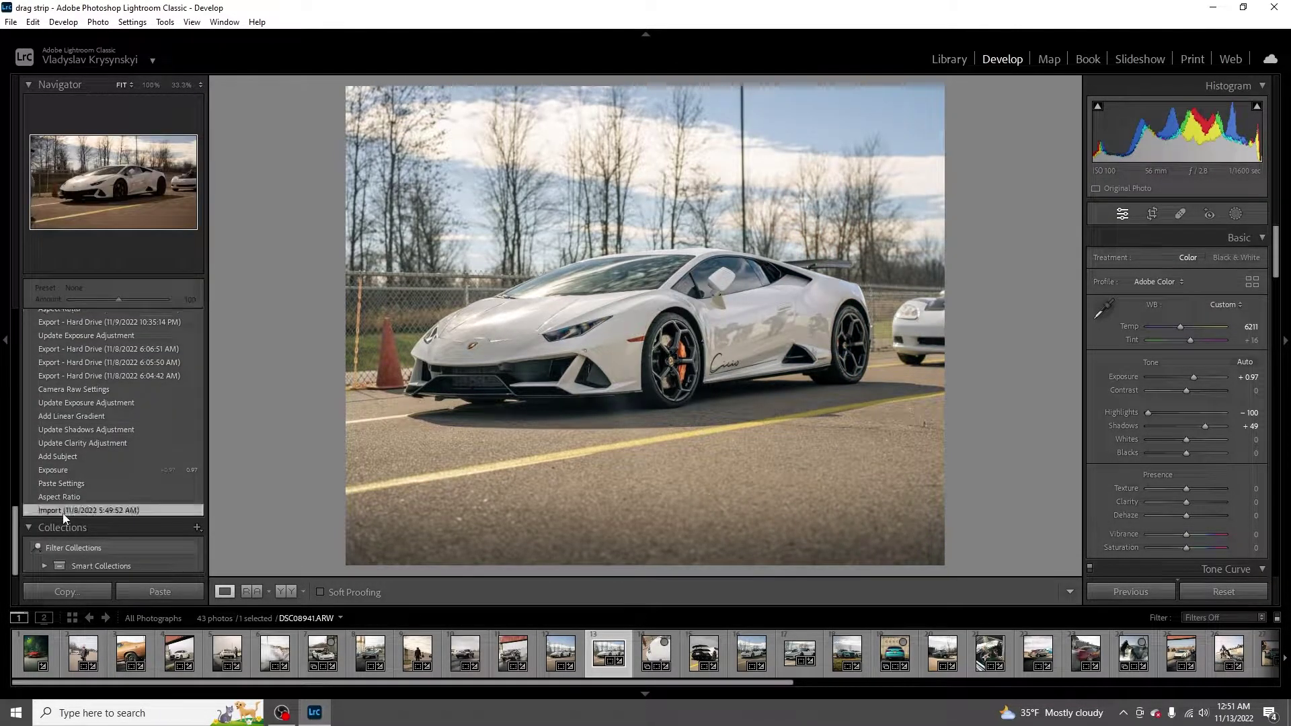
{"action": "left_click", "coordinate": [62, 511]}
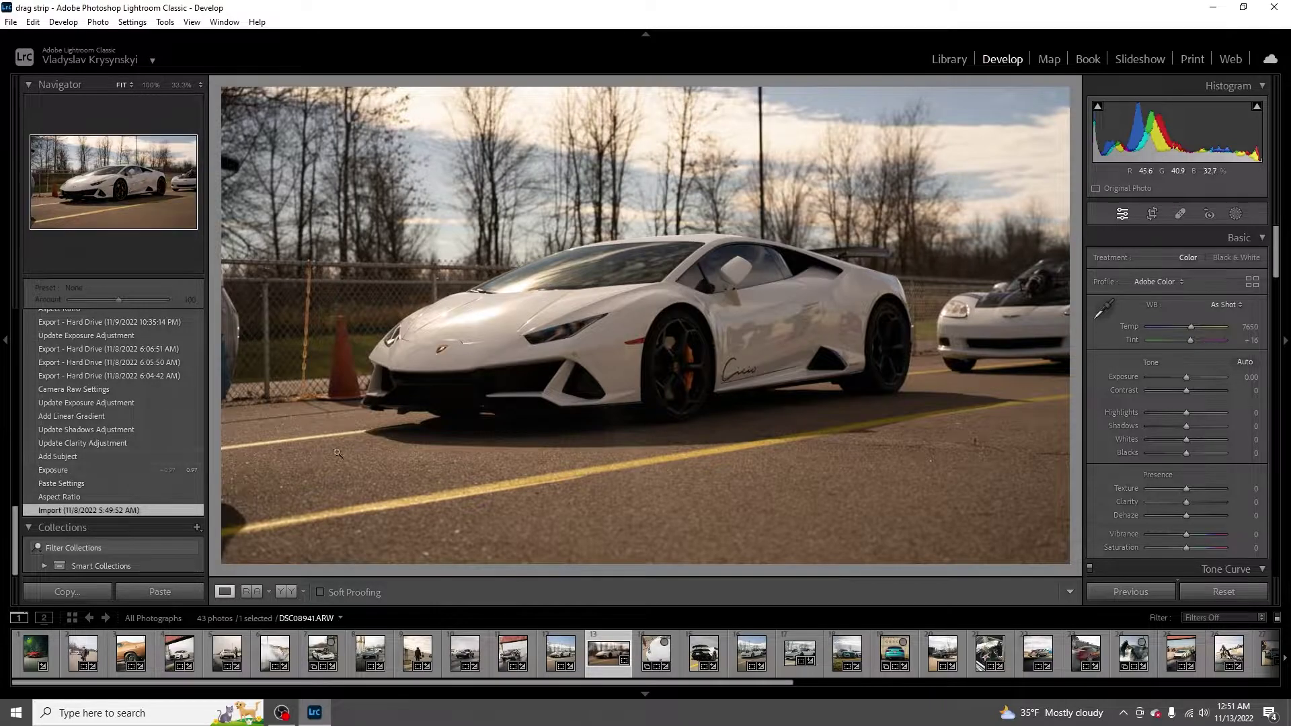
{"action": "scroll", "coordinate": [98, 427], "scroll_direction": "up", "scroll_amount": 2}
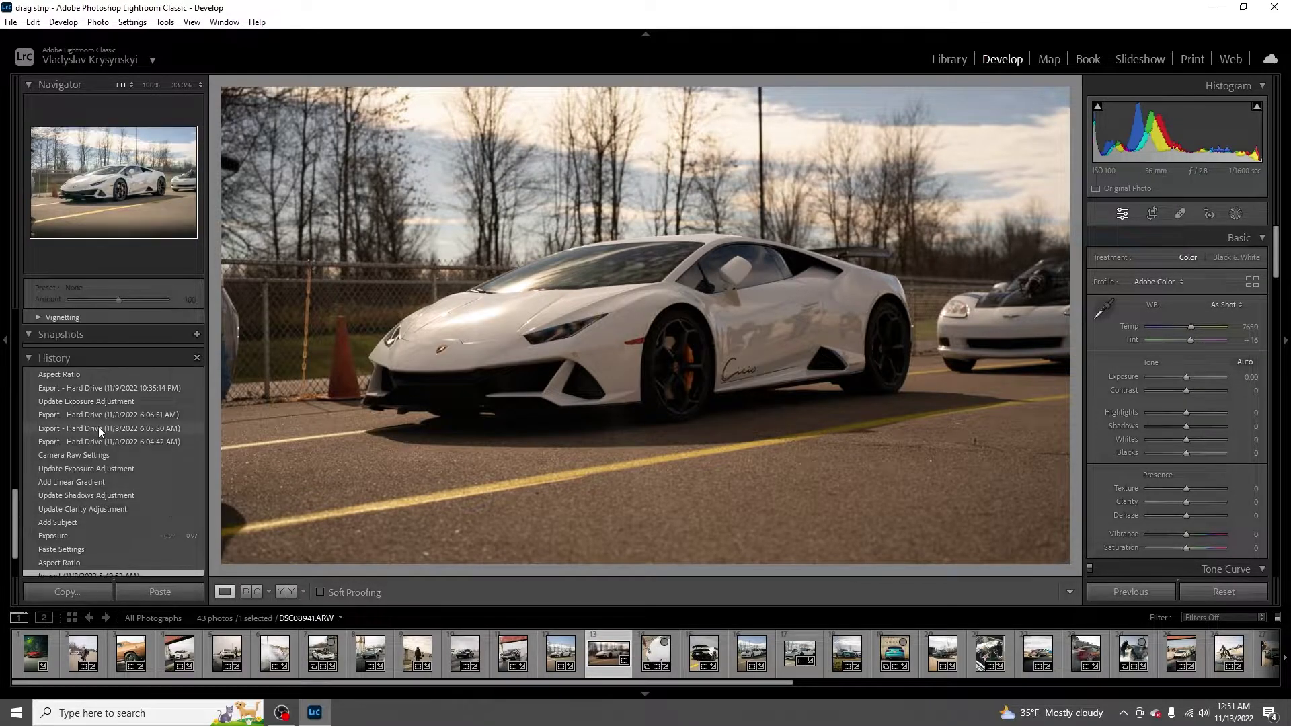
{"action": "left_click", "coordinate": [75, 375]}
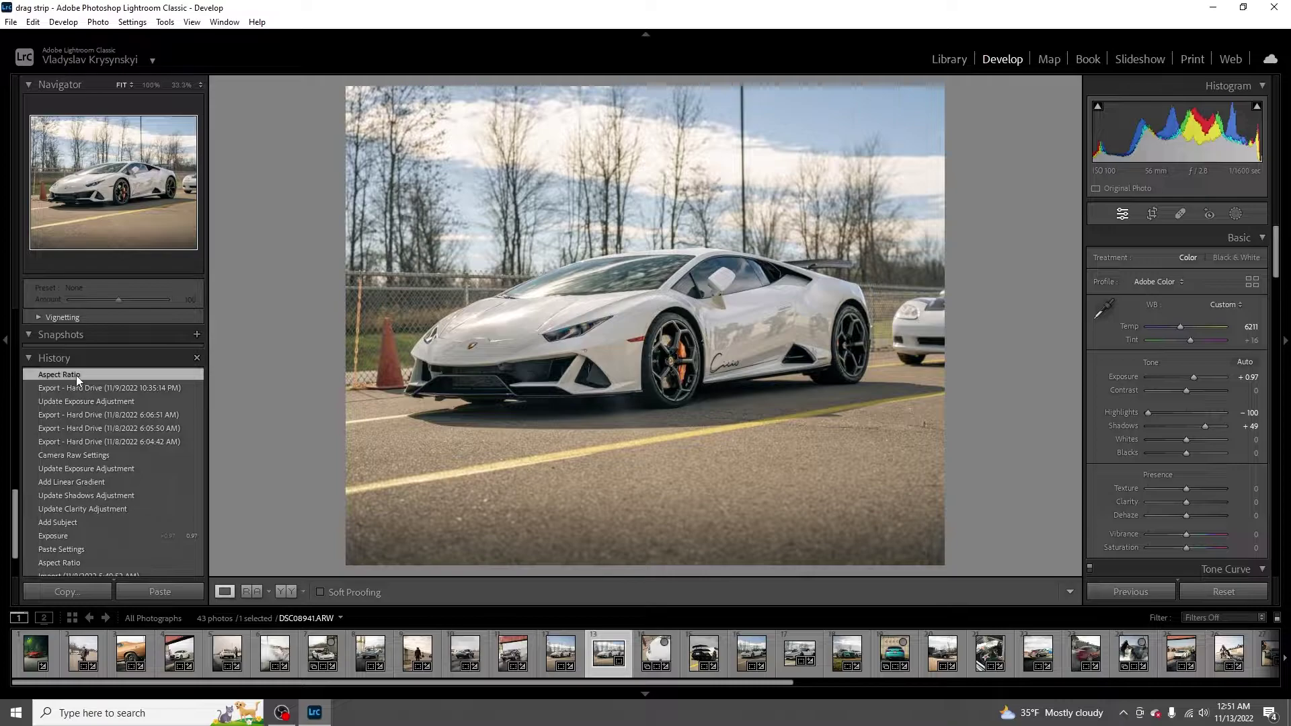
- Create a new catalog named "Super cars in liviona" in the Pictures folder
{"action": "left_click", "coordinate": [10, 22]}
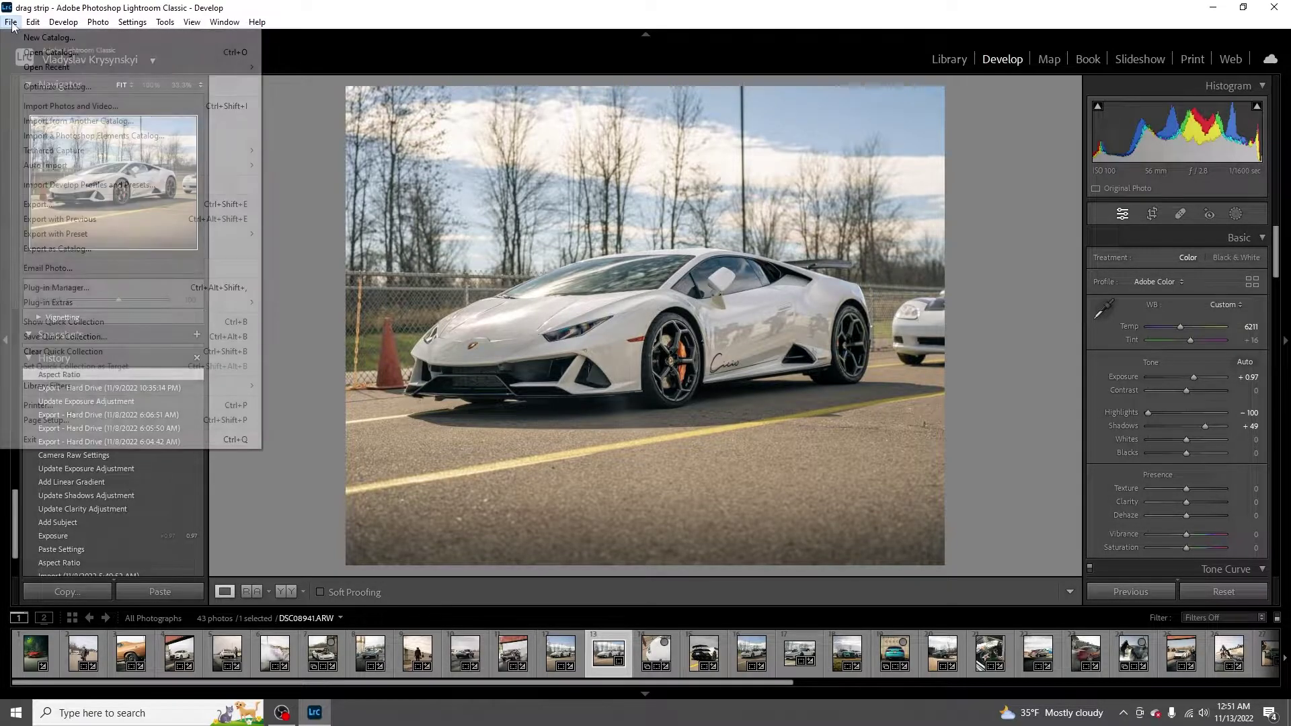
{"action": "left_click", "coordinate": [41, 39]}
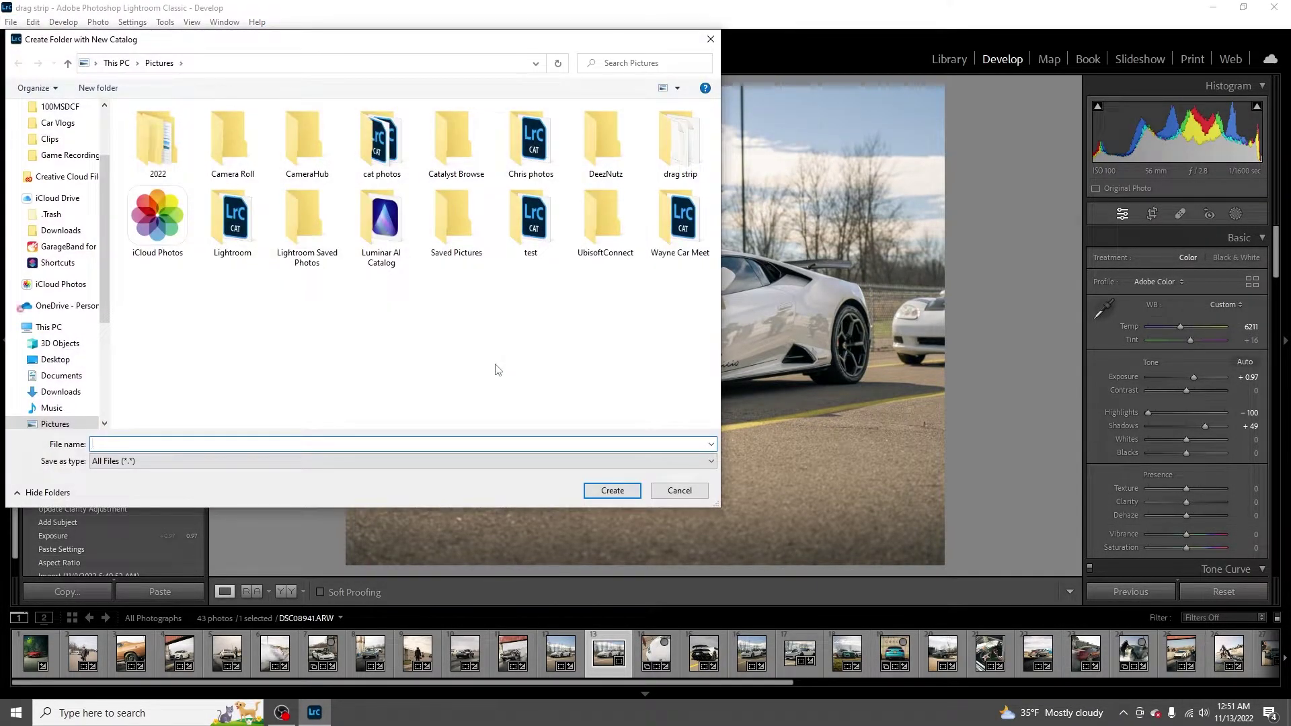
{"action": "type", "text": "Super cars in liviona"}
{"action": "left_click", "coordinate": [614, 494]}
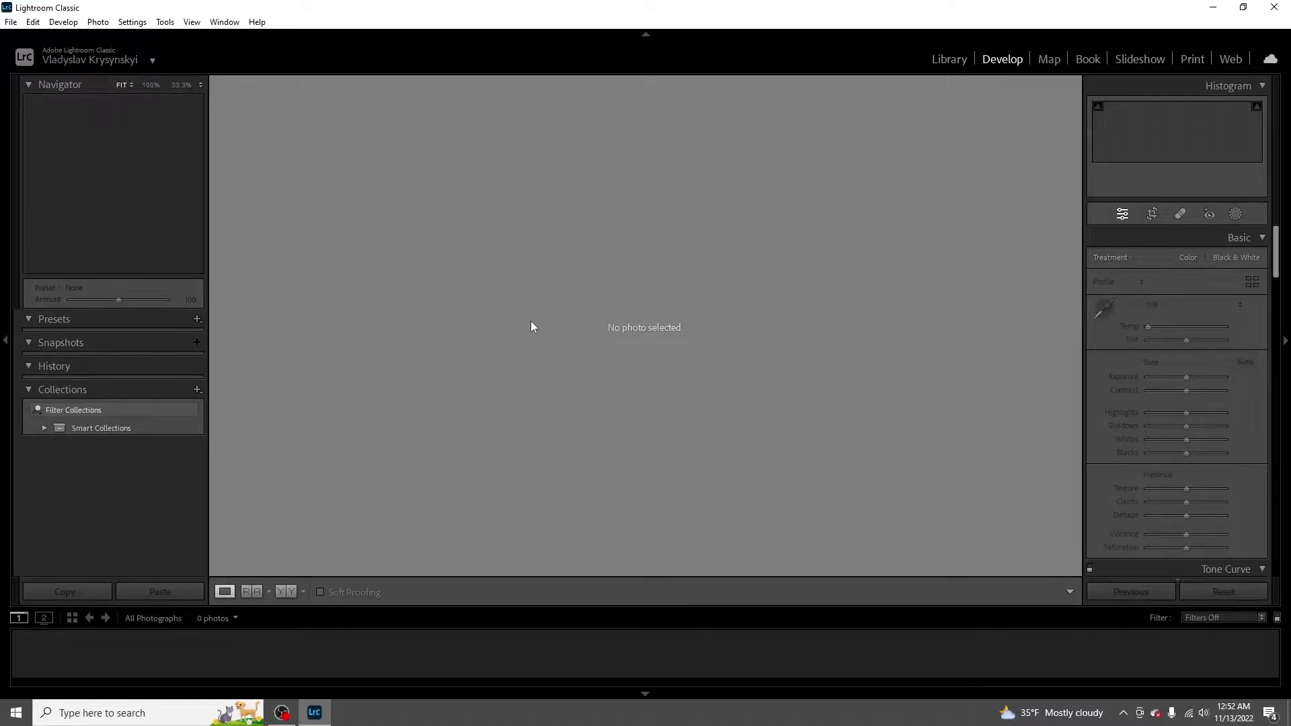
- Start a photo import with the "Super cars in livionia" folder inside Car Photos on the D: drive as source
{"action": "left_click", "coordinate": [11, 22]}
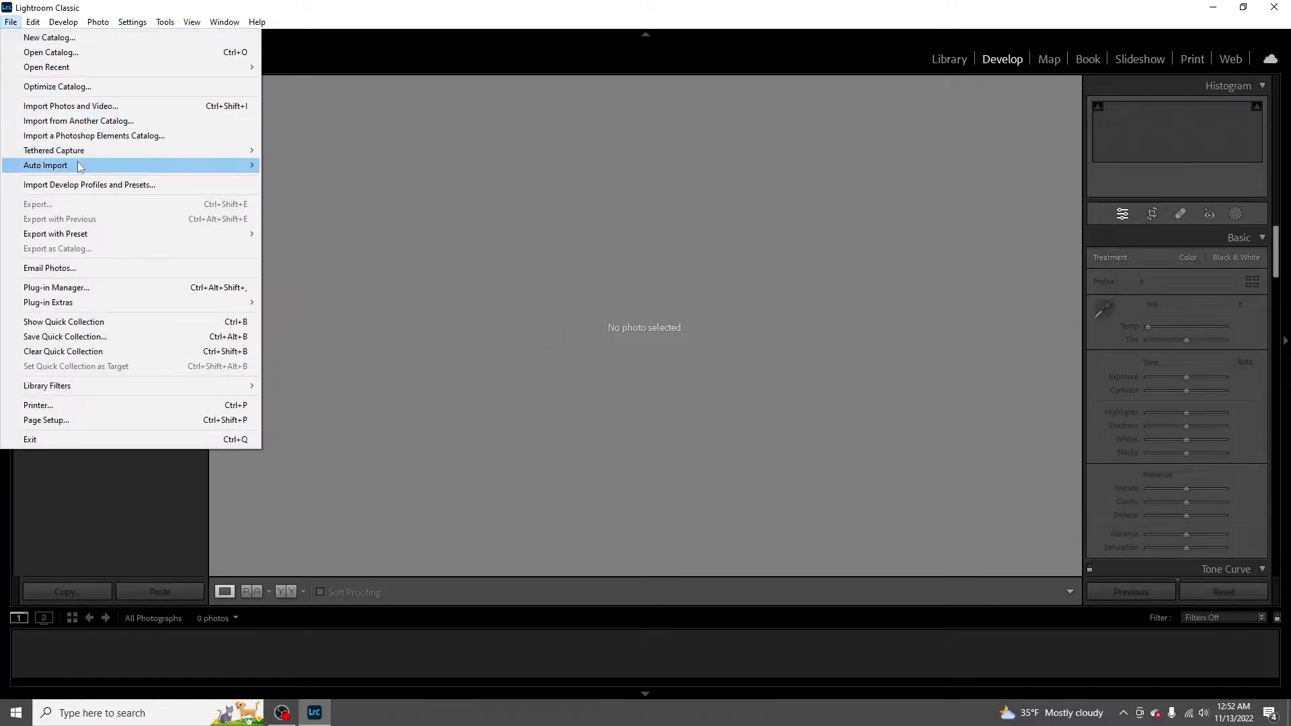
{"action": "left_click", "coordinate": [61, 107]}
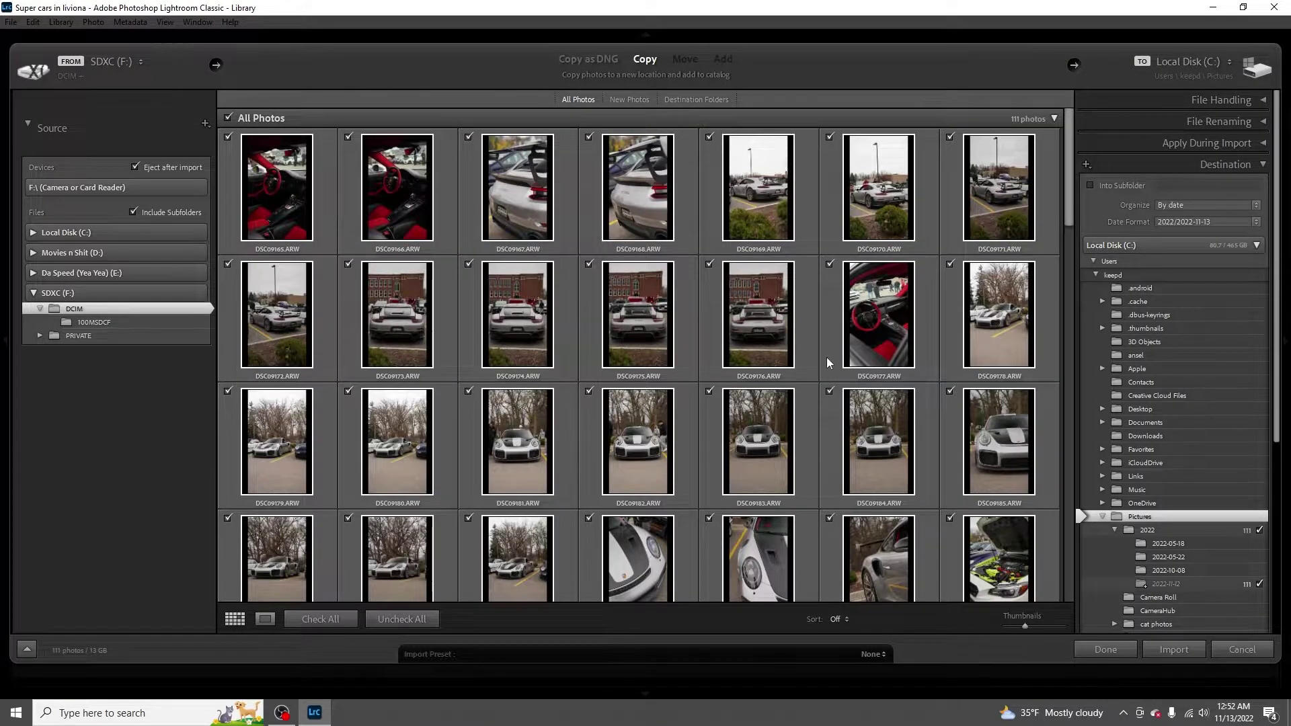
{"action": "left_click", "coordinate": [61, 252]}
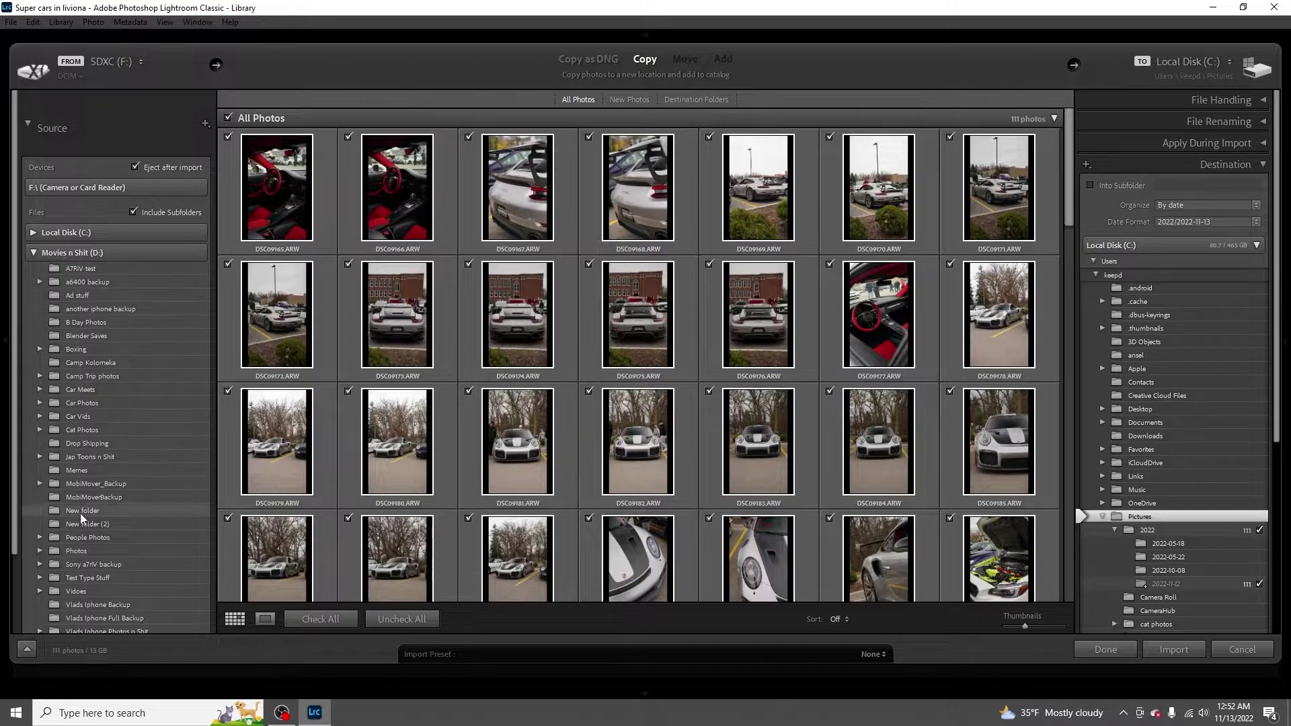
{"action": "scroll", "coordinate": [113, 430], "scroll_direction": "down", "scroll_amount": 1}
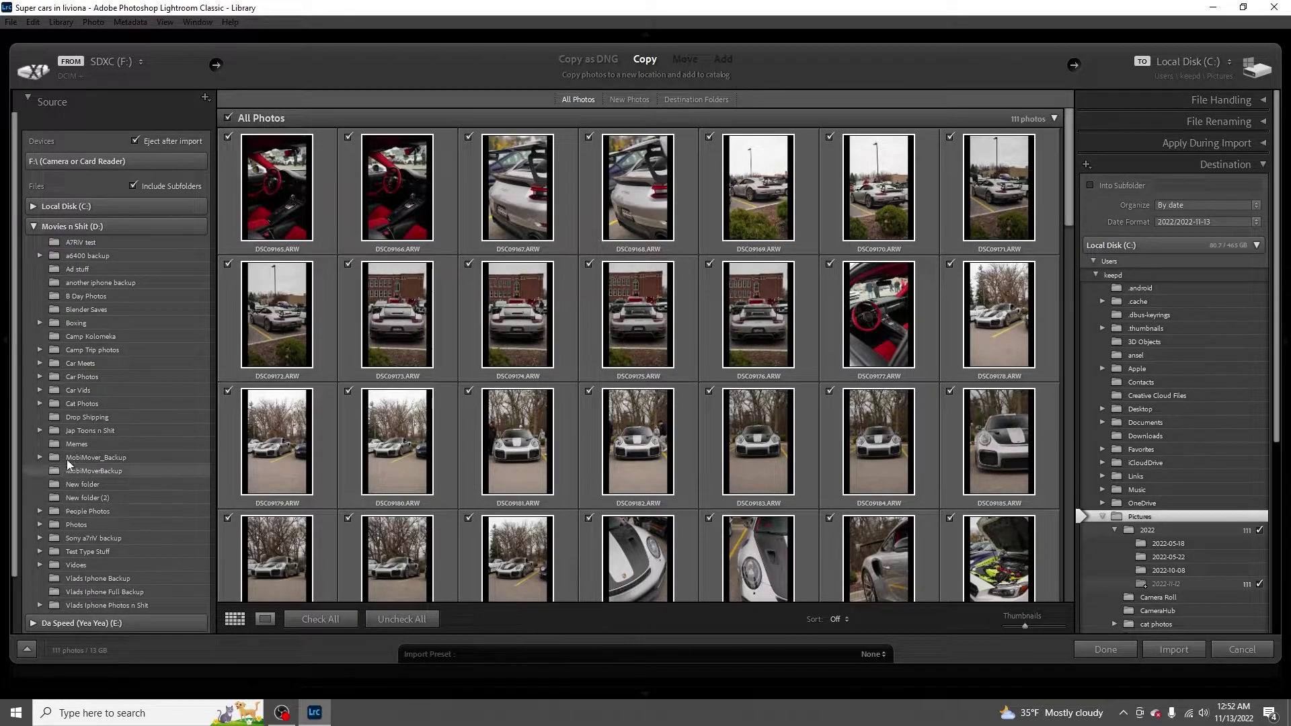
{"action": "scroll", "coordinate": [75, 316], "scroll_direction": "up", "scroll_amount": 1}
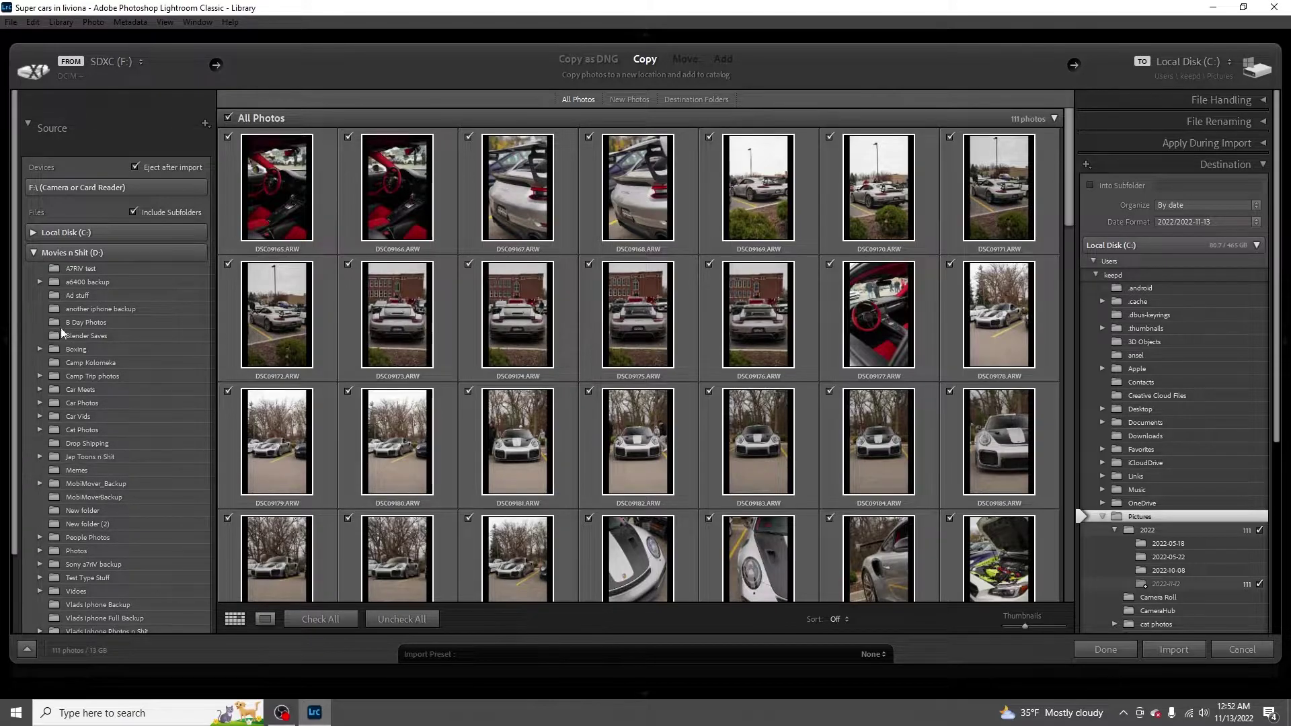
{"action": "left_click", "coordinate": [39, 251]}
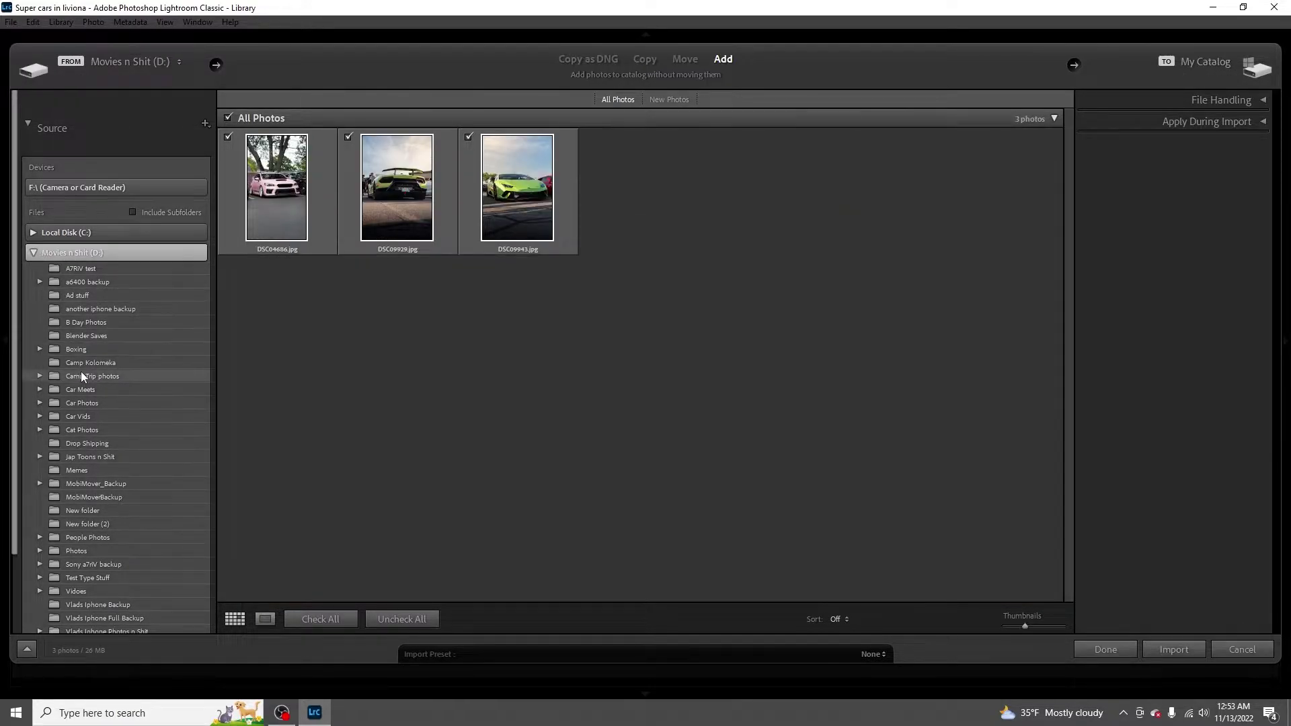
{"action": "scroll", "coordinate": [81, 376], "scroll_direction": "down", "scroll_amount": 1}
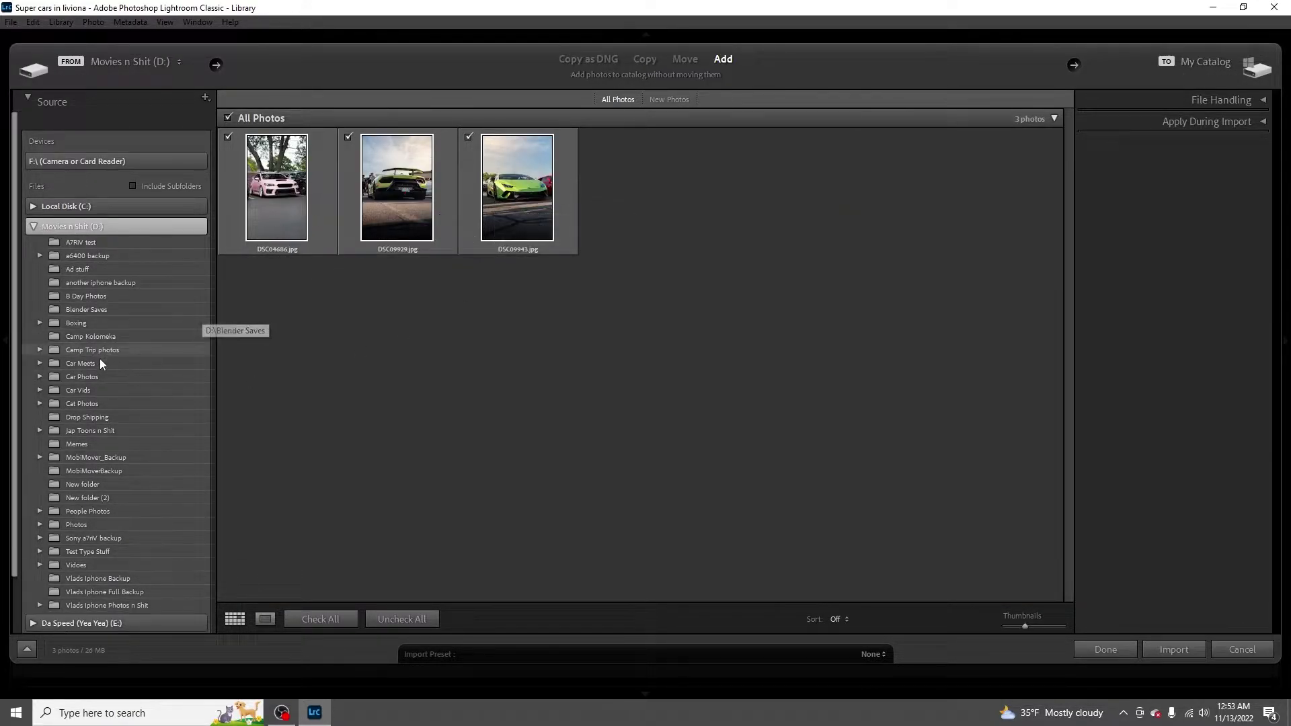
{"action": "scroll", "coordinate": [99, 554], "scroll_direction": "down", "scroll_amount": 1}
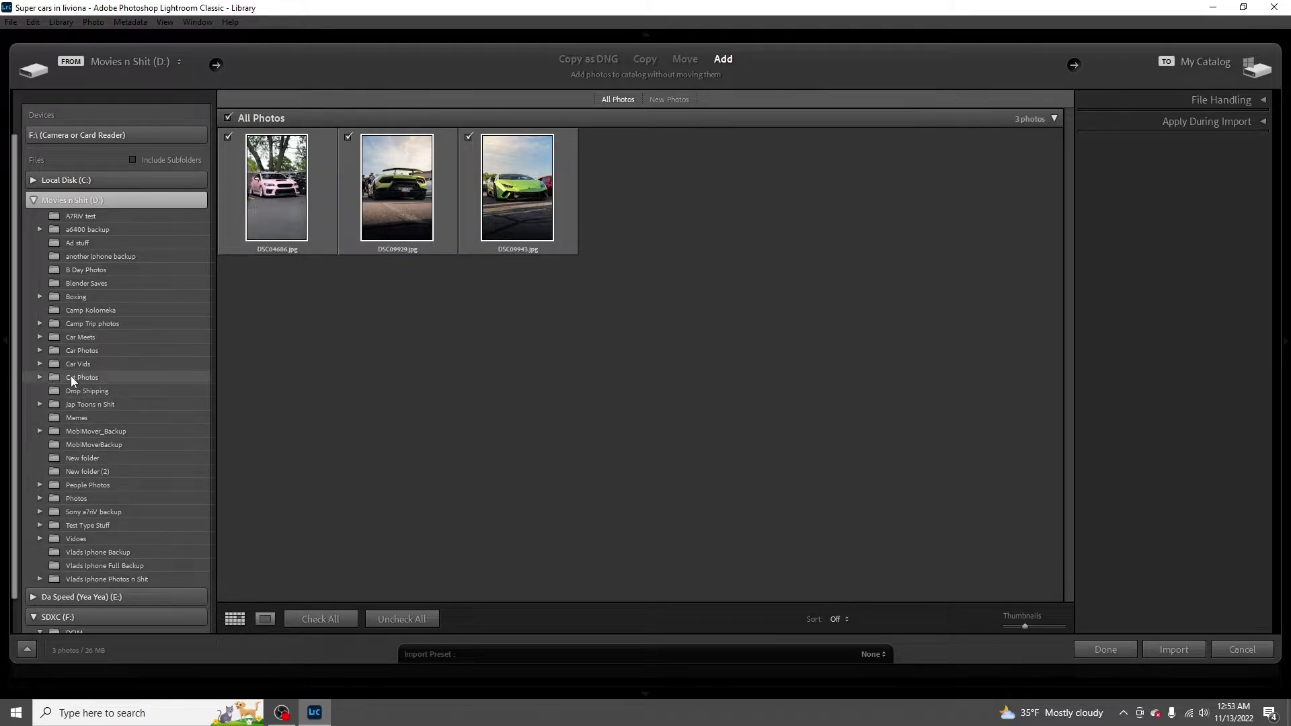
{"action": "left_click", "coordinate": [38, 352]}
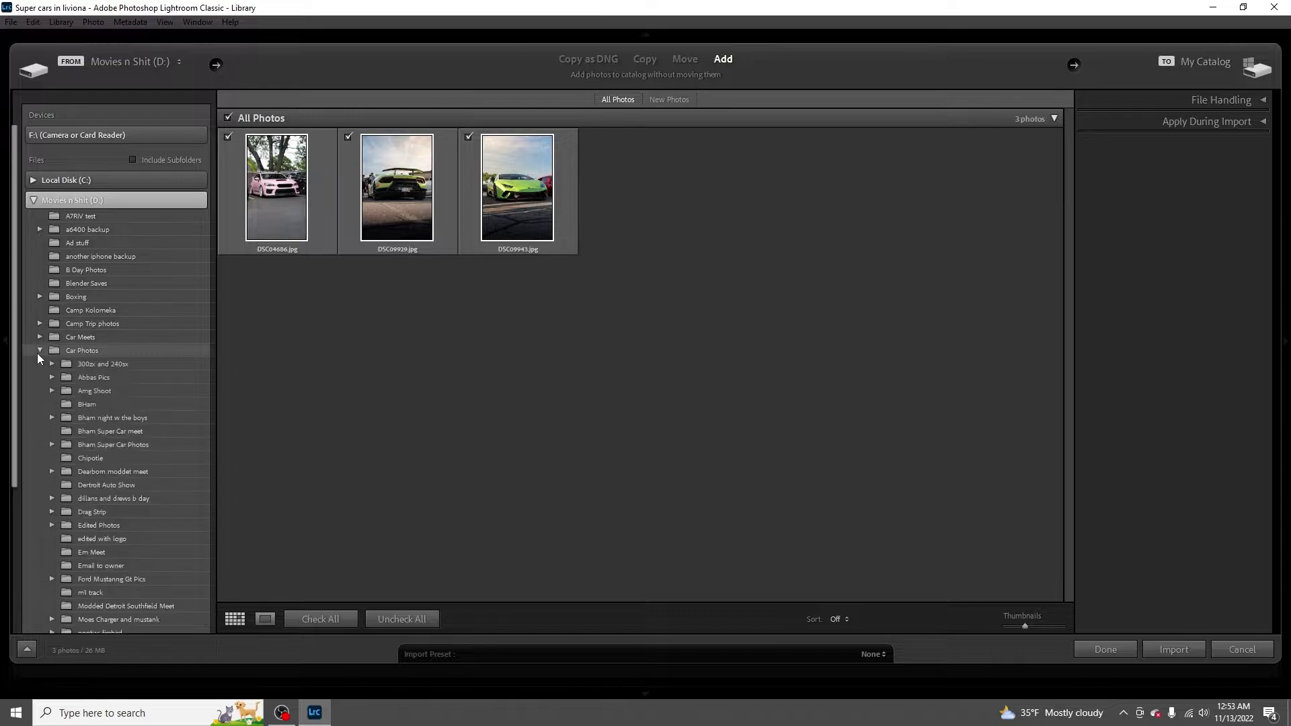
{"action": "scroll", "coordinate": [82, 476], "scroll_direction": "down", "scroll_amount": 6}
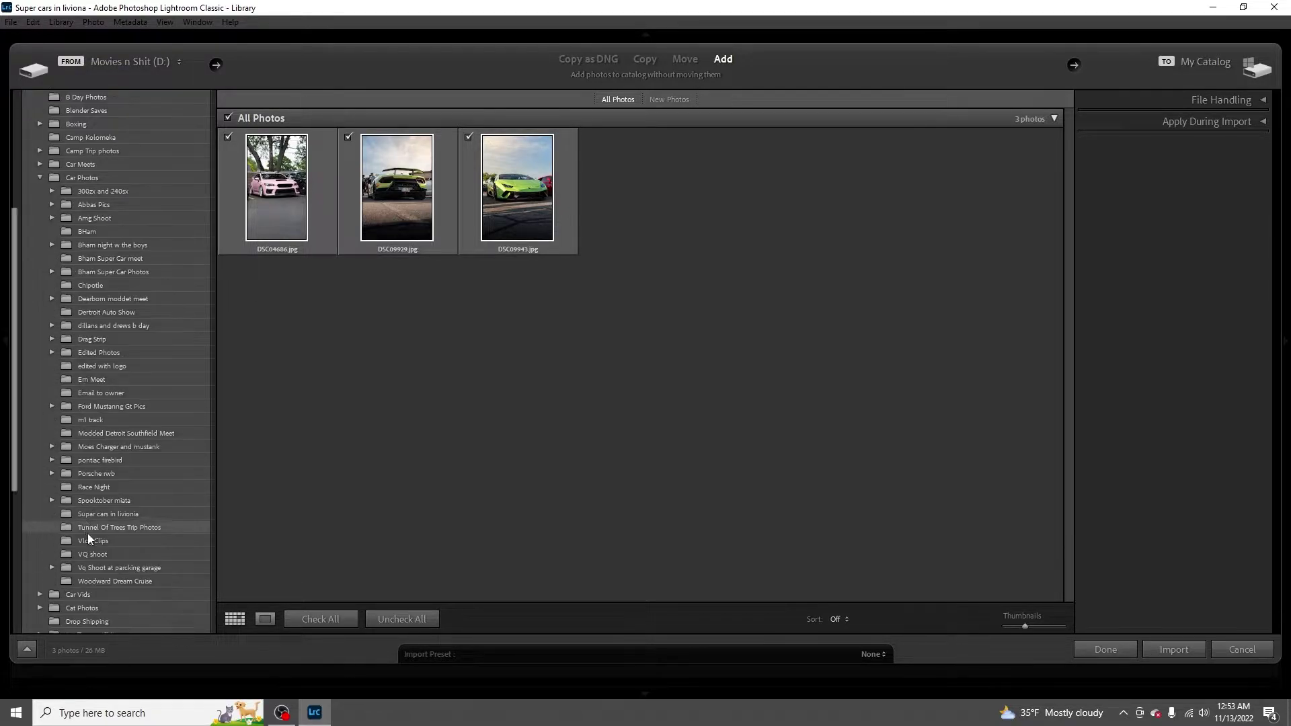
{"action": "left_click", "coordinate": [82, 516]}
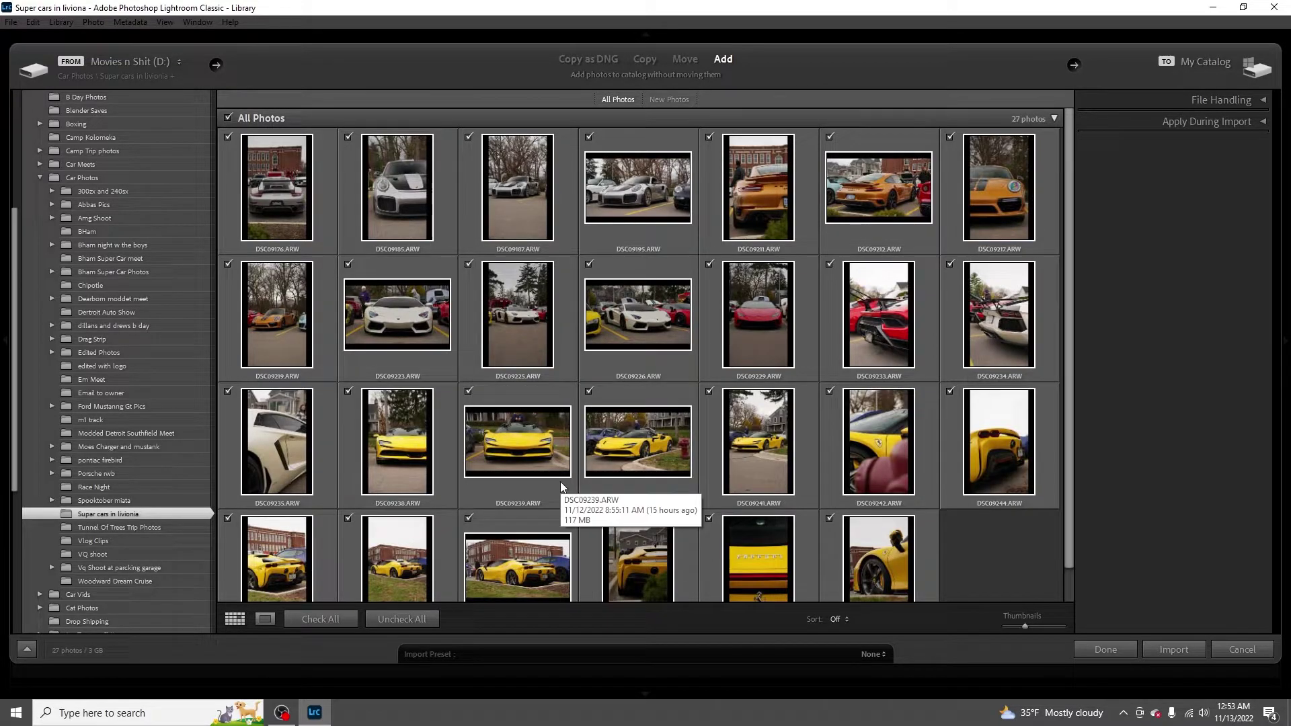
- Import only the four orange Porsche photos from the folder, leaving all the other photos unchecked
{"action": "left_click", "coordinate": [417, 618]}
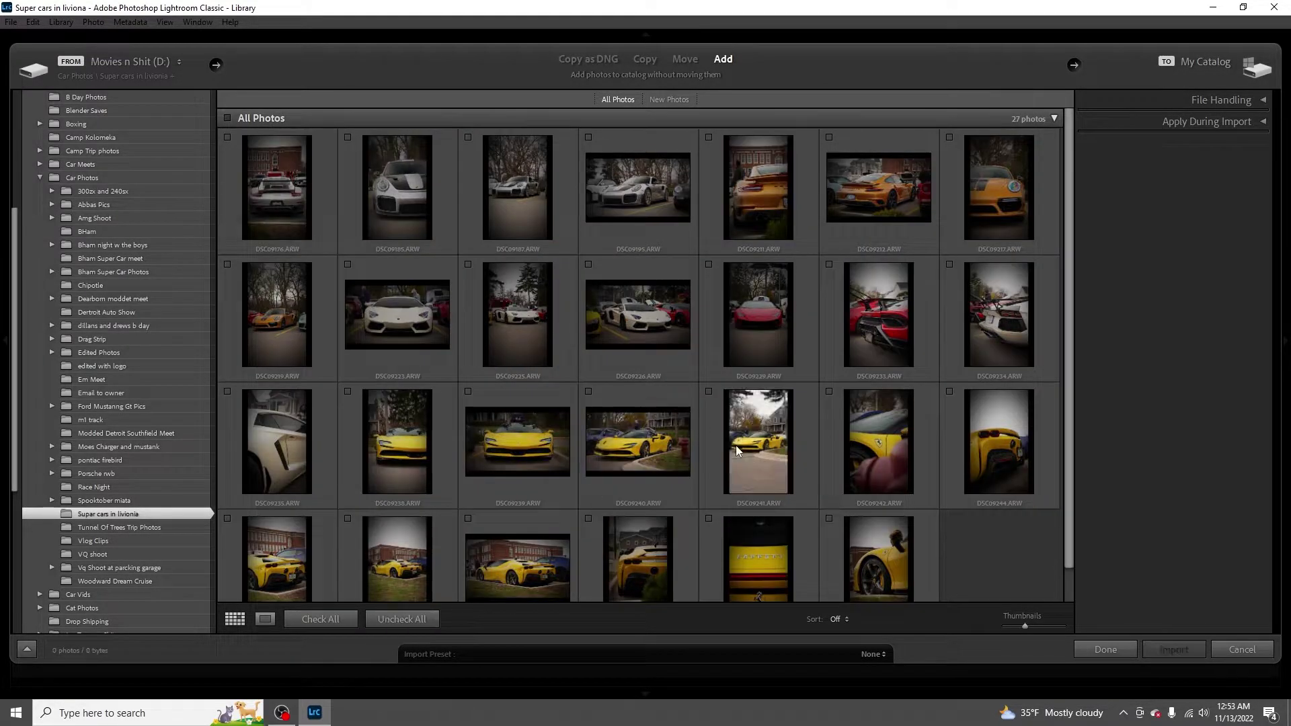
{"action": "left_click", "coordinate": [708, 138]}
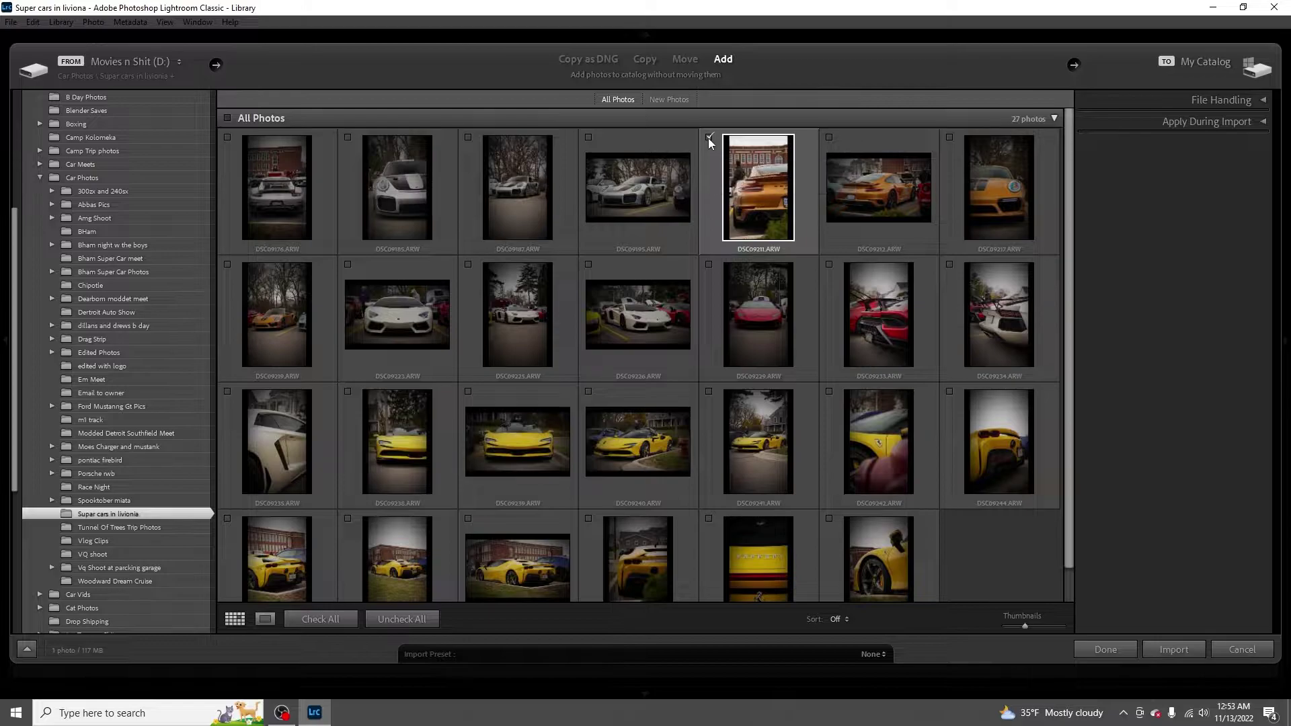
{"action": "left_click", "coordinate": [829, 138]}
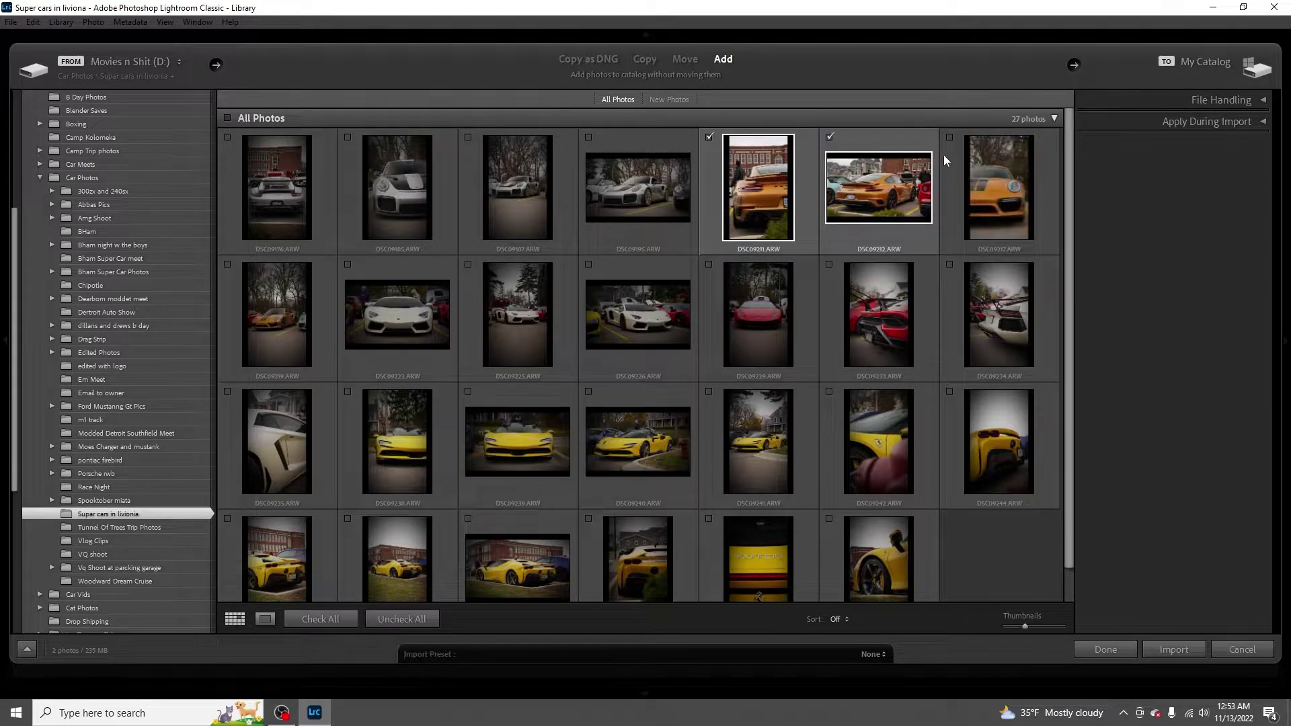
{"action": "left_click", "coordinate": [950, 137]}
{"action": "left_click", "coordinate": [227, 265]}
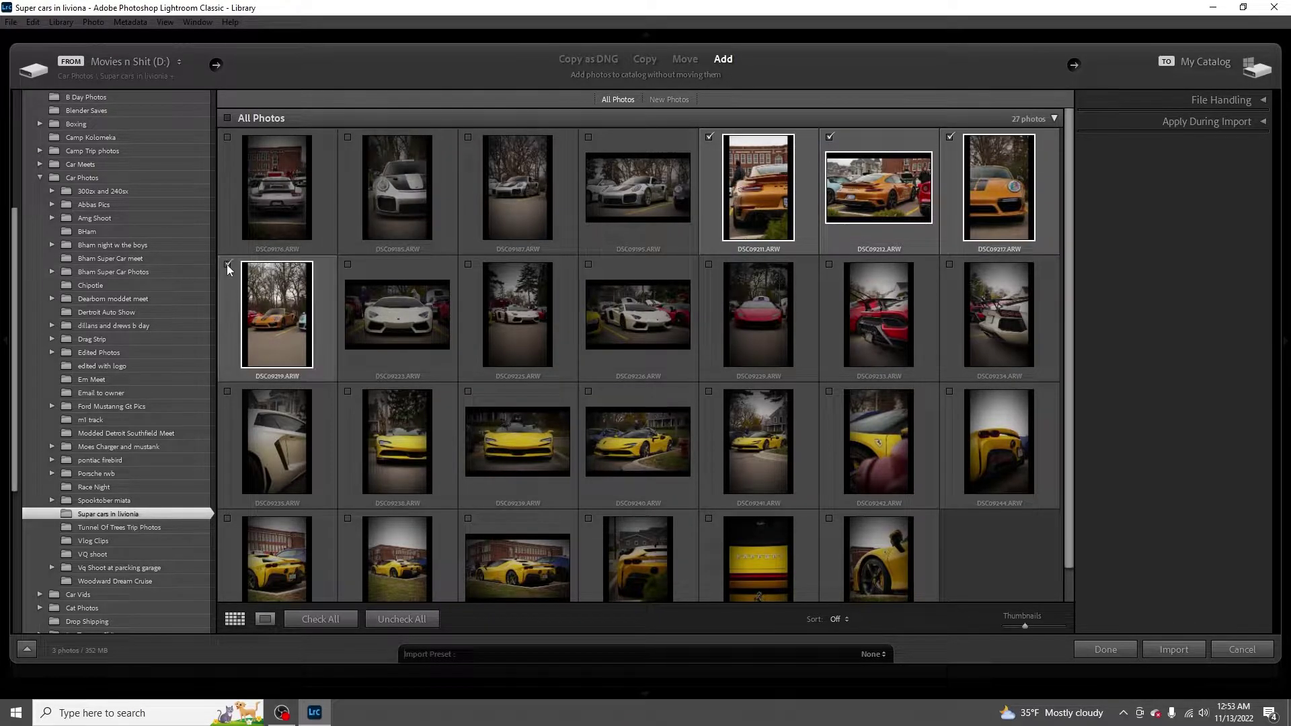
{"action": "left_click", "coordinate": [1175, 650]}
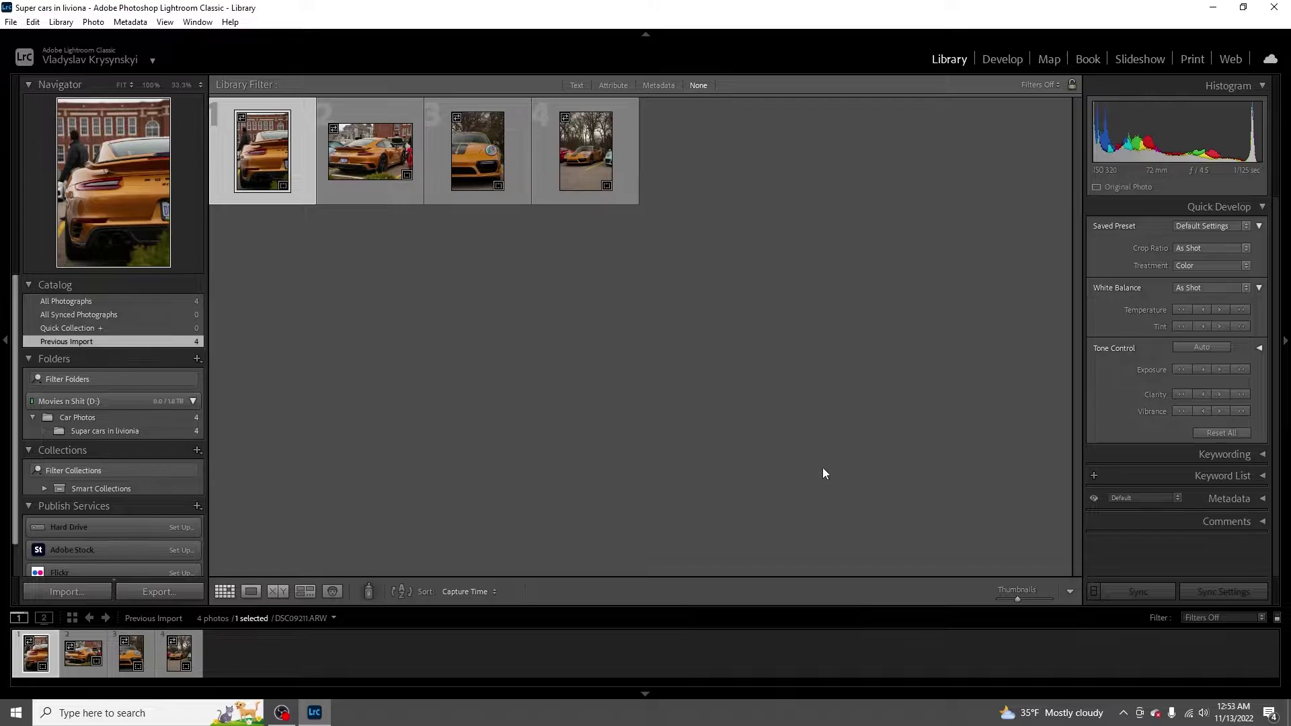
- Open the orange Porsche rear photo for developing and set its crop aspect ratio to Original
{"action": "left_click", "coordinate": [994, 64]}
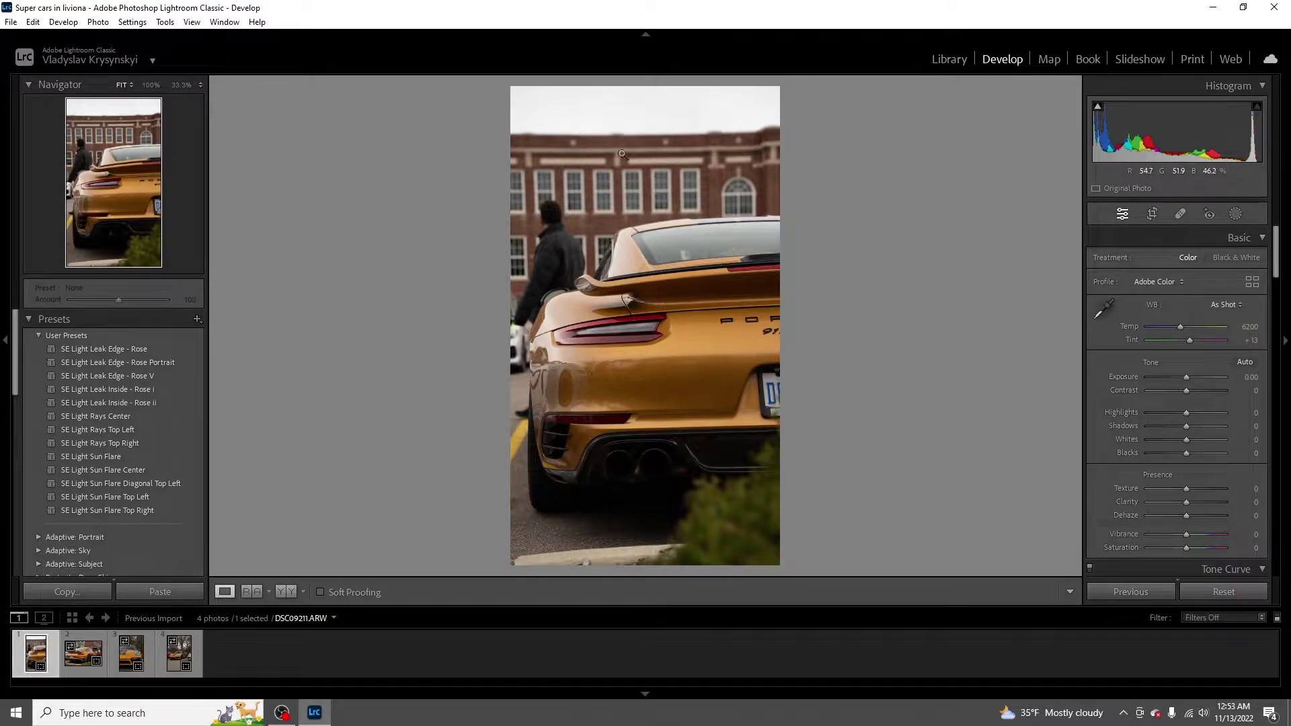
{"action": "left_click", "coordinate": [1151, 215]}
{"action": "left_click", "coordinate": [1220, 264]}
{"action": "left_click", "coordinate": [1121, 292]}
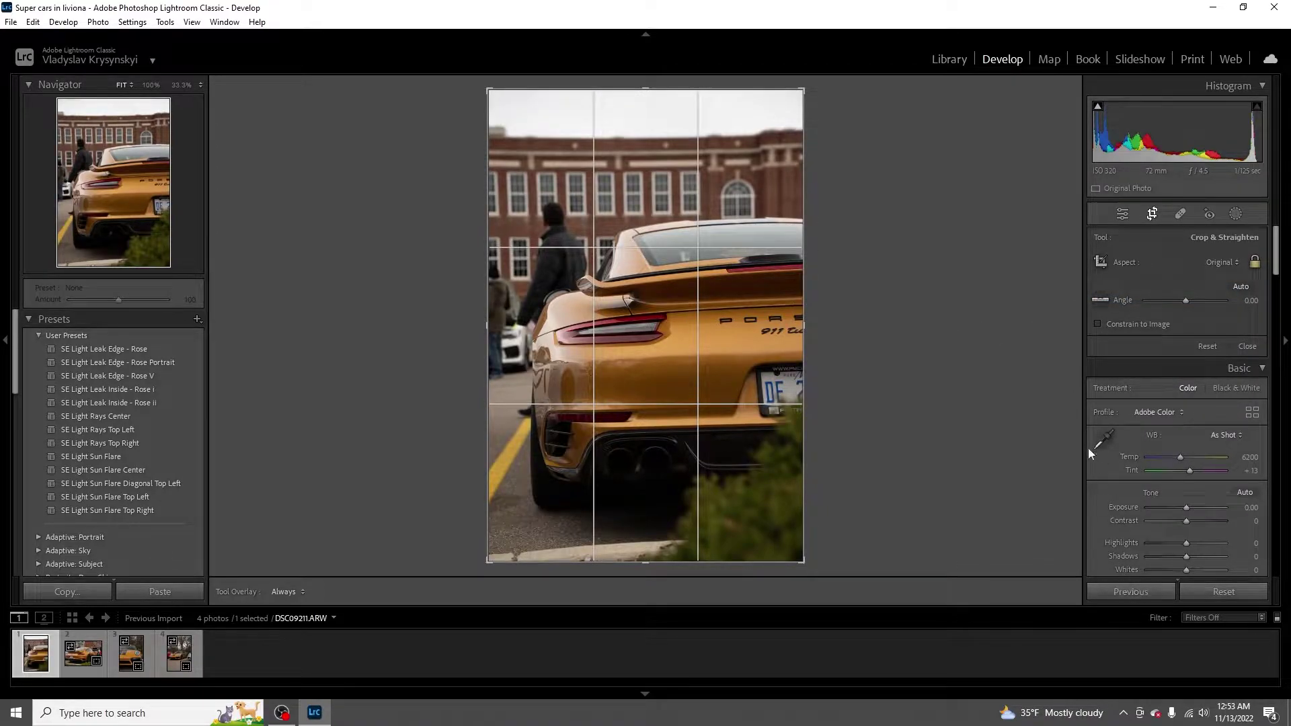
{"action": "left_click", "coordinate": [1152, 215]}
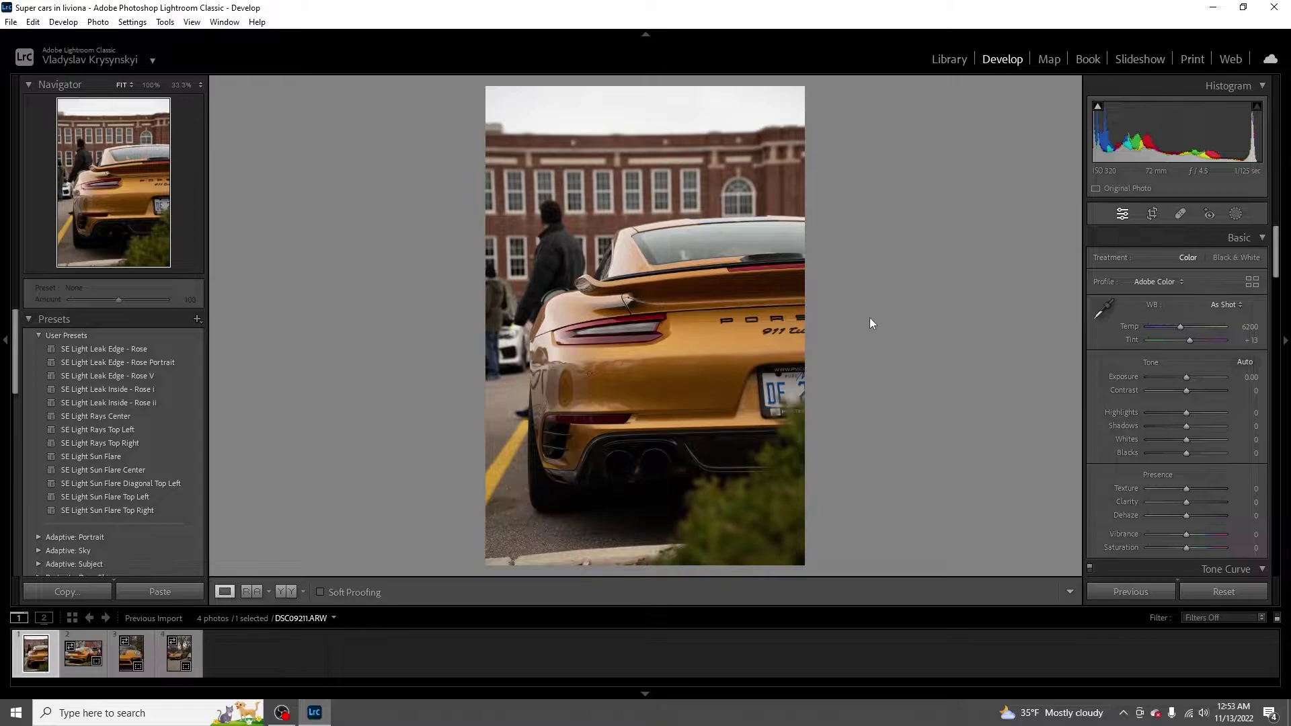
- Try a 4 x 5 / 8 x 10 crop repositioned over the car, and restore the Original aspect ratio
{"action": "left_click", "coordinate": [1151, 214]}
{"action": "left_click", "coordinate": [1161, 263]}
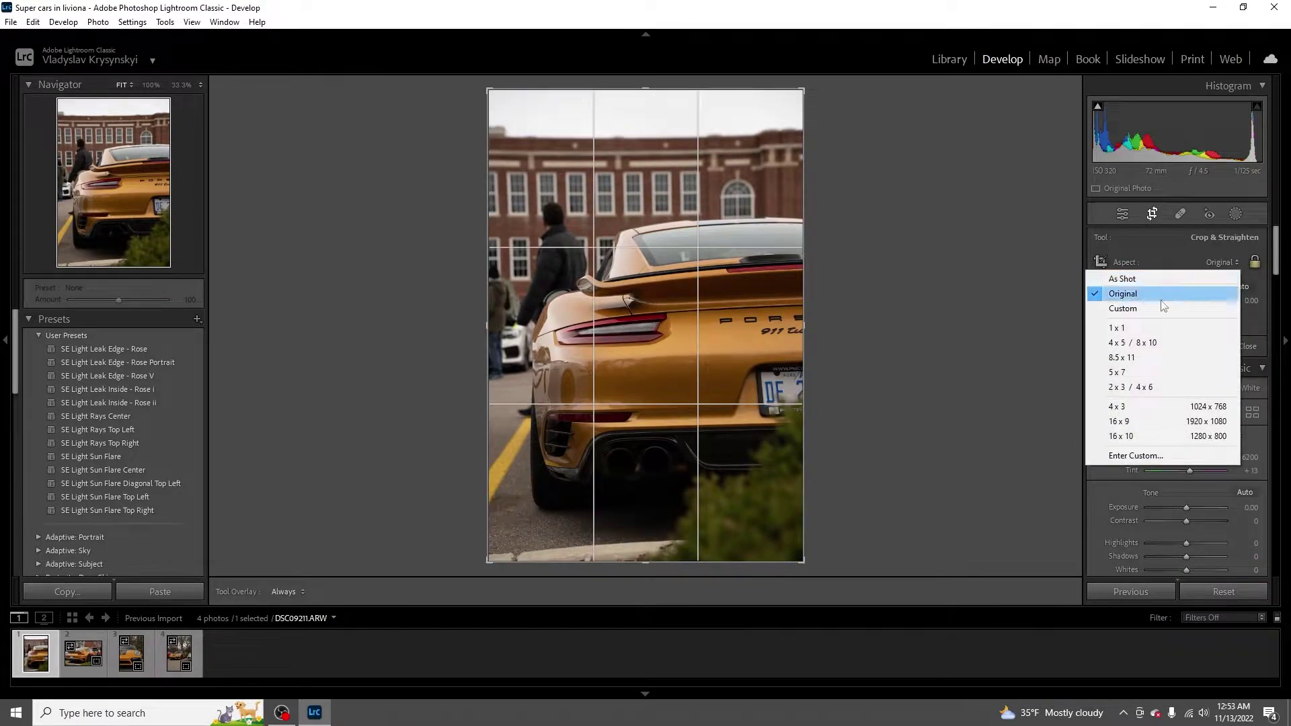
{"action": "left_click", "coordinate": [1139, 344]}
{"action": "left_click_drag", "start_coordinate": [713, 457], "coordinate": [714, 442]}
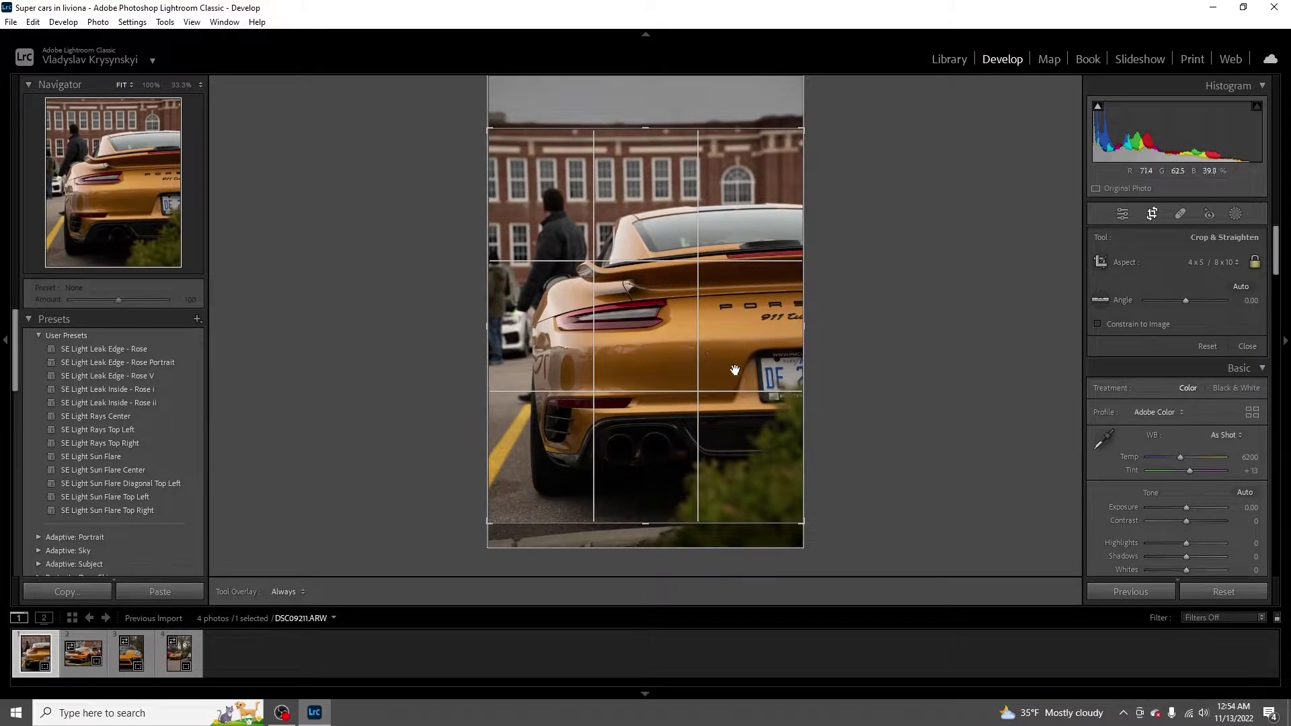
{"action": "left_click", "coordinate": [1204, 259]}
{"action": "left_click", "coordinate": [1132, 289]}
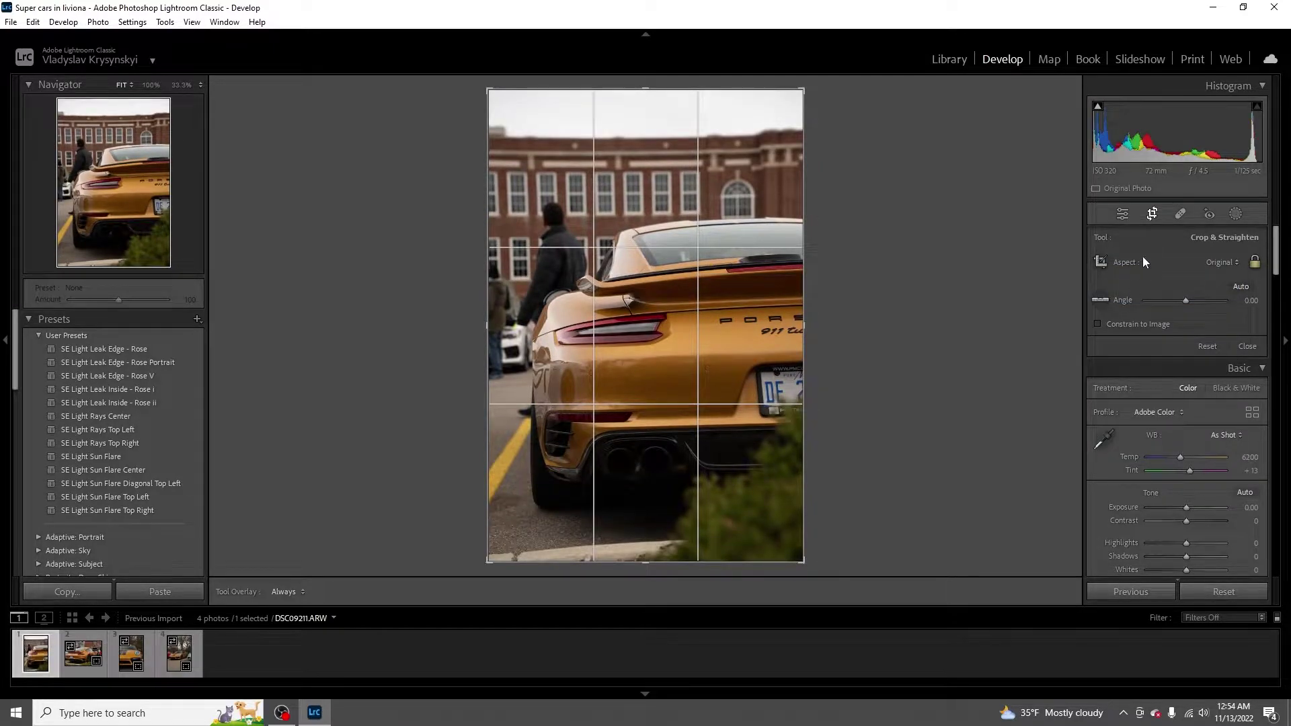
{"action": "left_click", "coordinate": [1151, 214]}
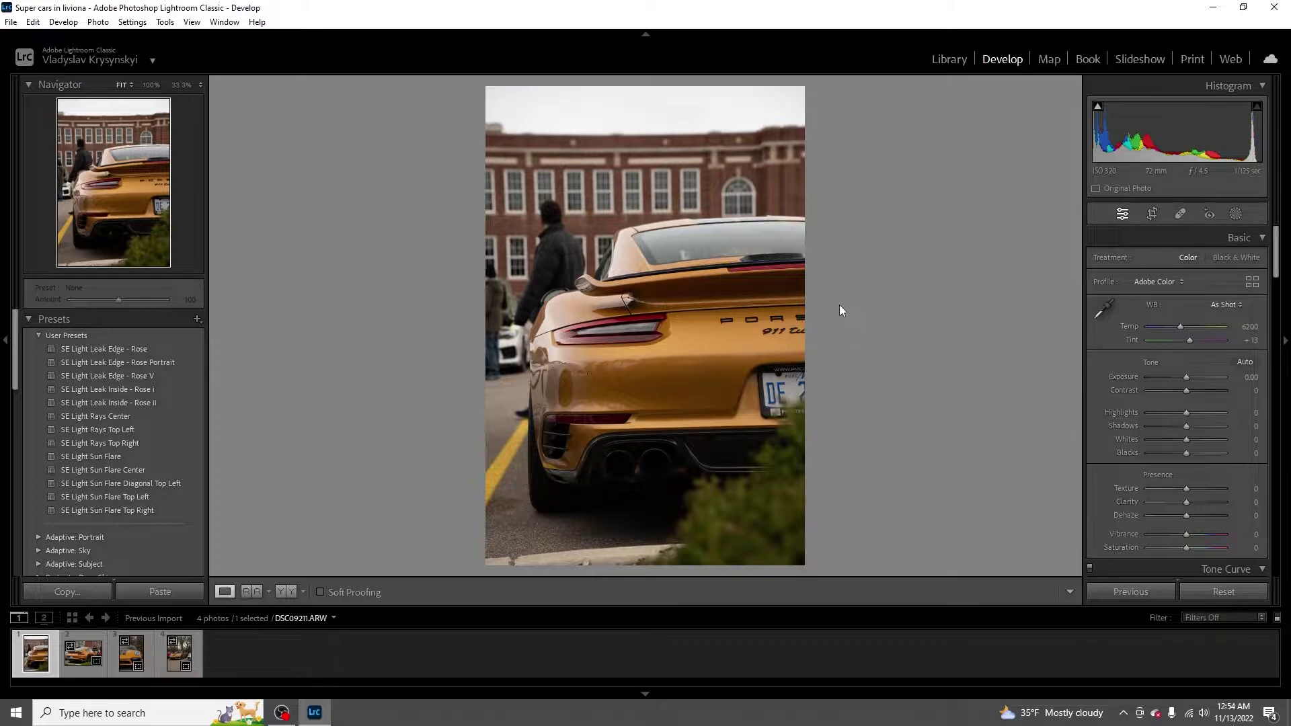
- Straighten the Porsche photo by rotating its crop to an angle of 1.54 and inspect the rear lettering up close
{"action": "left_click", "coordinate": [1152, 214]}
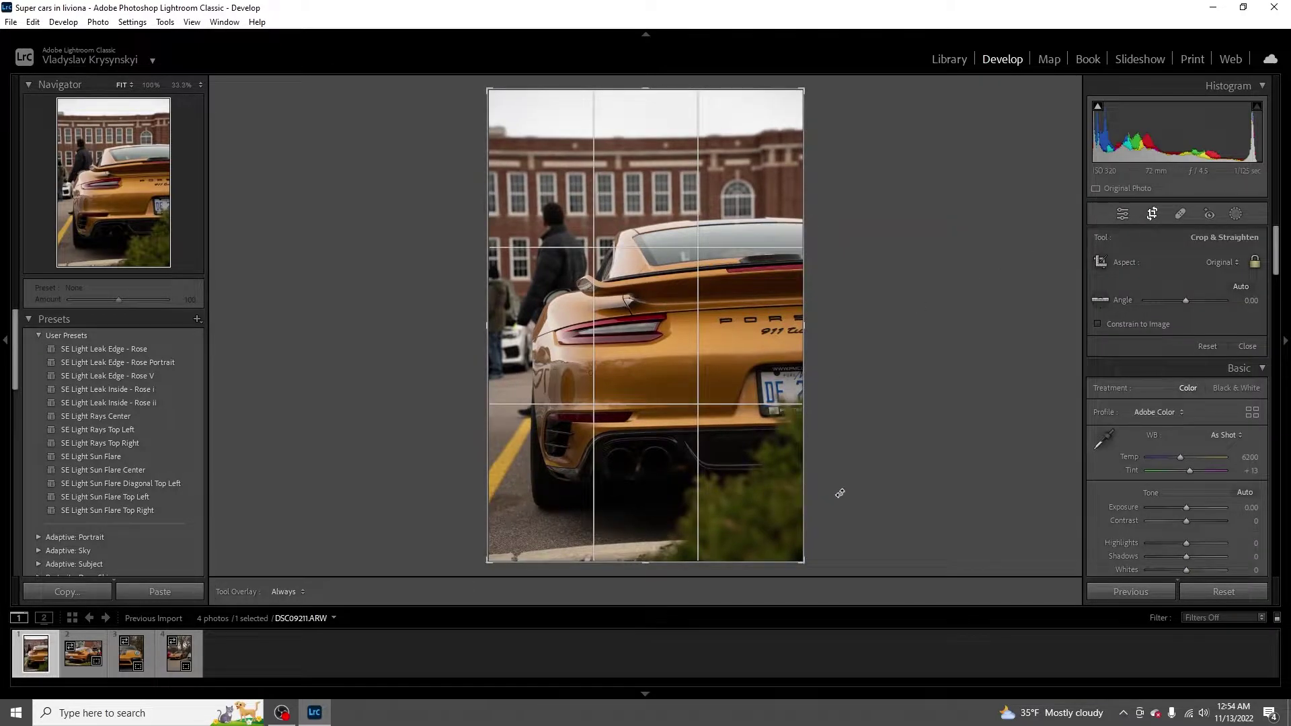
{"action": "left_click_drag", "start_coordinate": [837, 557], "coordinate": [868, 562]}
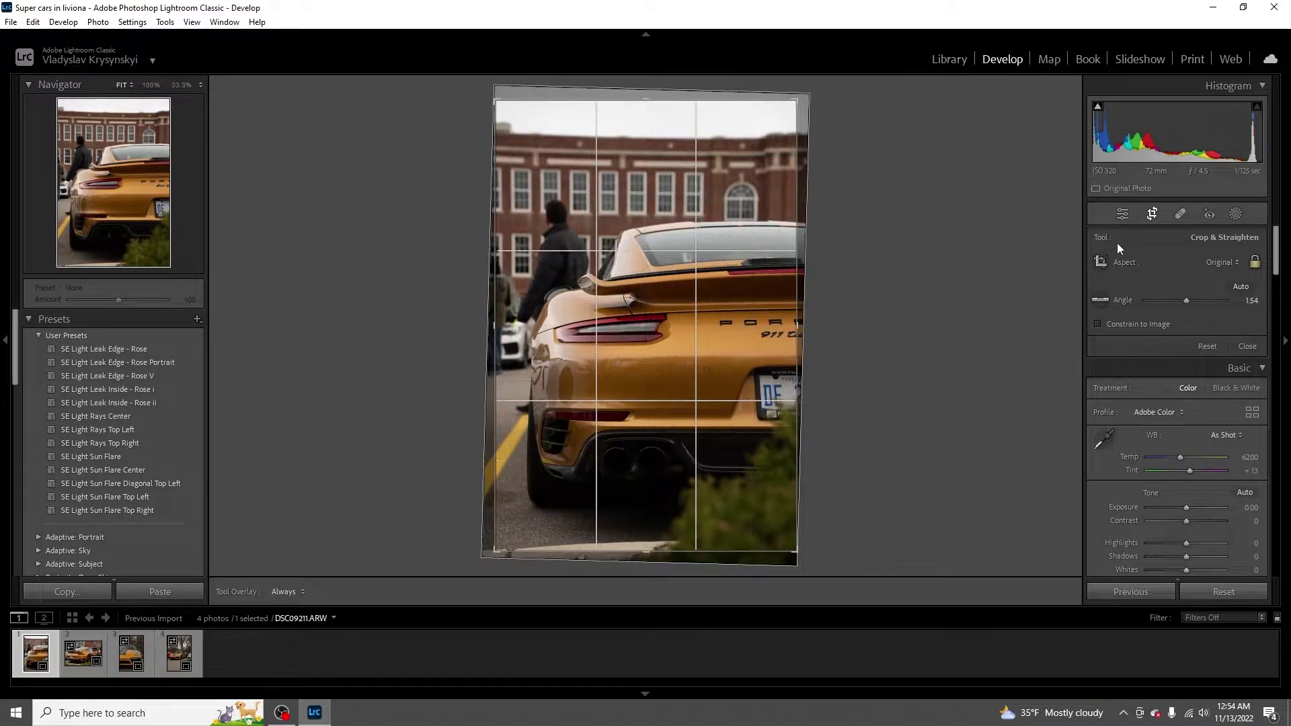
{"action": "left_click", "coordinate": [1152, 213]}
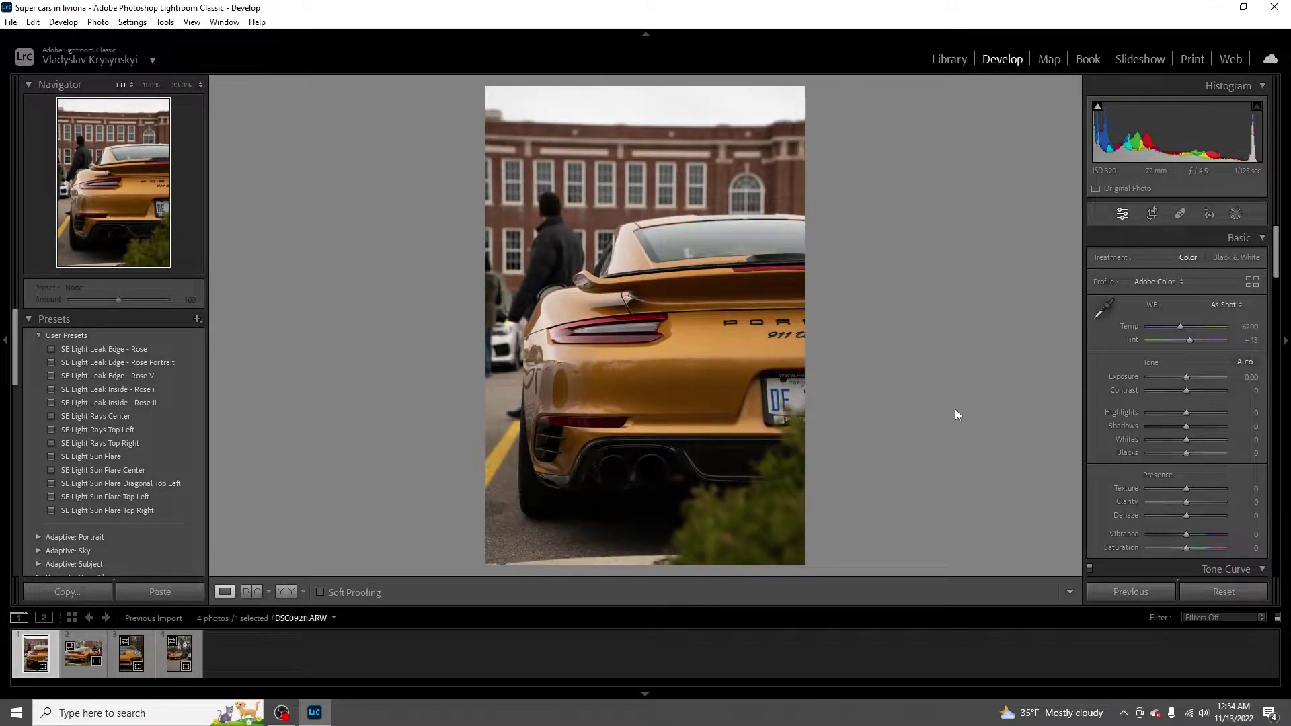
{"action": "left_click", "coordinate": [780, 324]}
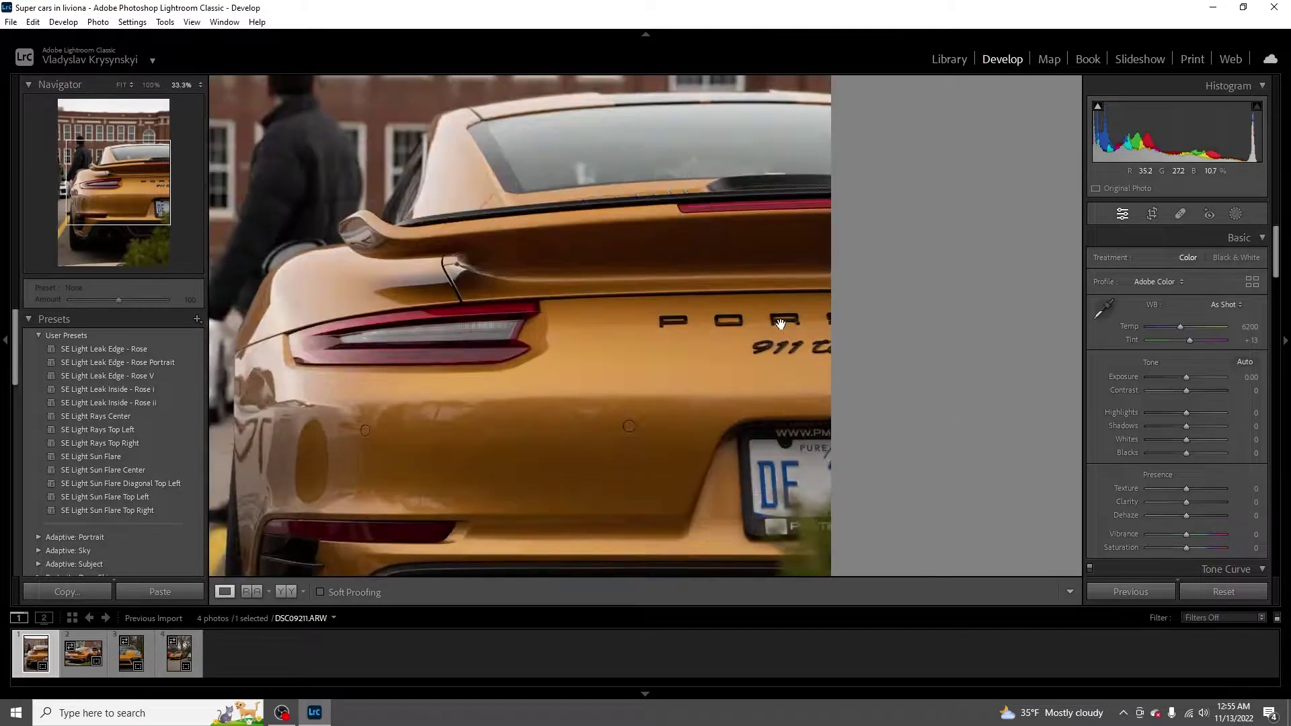
- Try cooling the white balance to a temperature of 3754 and then 4105, and restore it to 6200
{"action": "left_click_drag", "start_coordinate": [829, 351], "coordinate": [720, 373]}
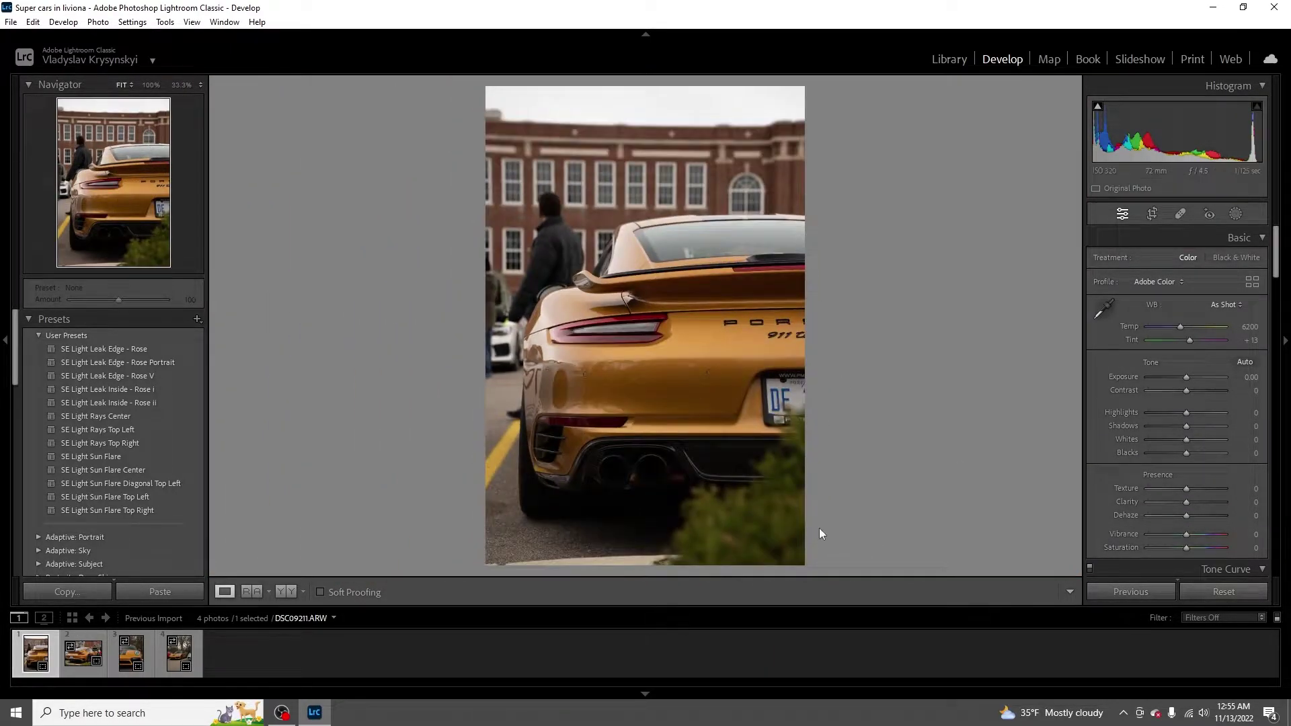
{"action": "left_click", "coordinate": [661, 286]}
{"action": "left_click_drag", "start_coordinate": [1183, 324], "coordinate": [1163, 329]}
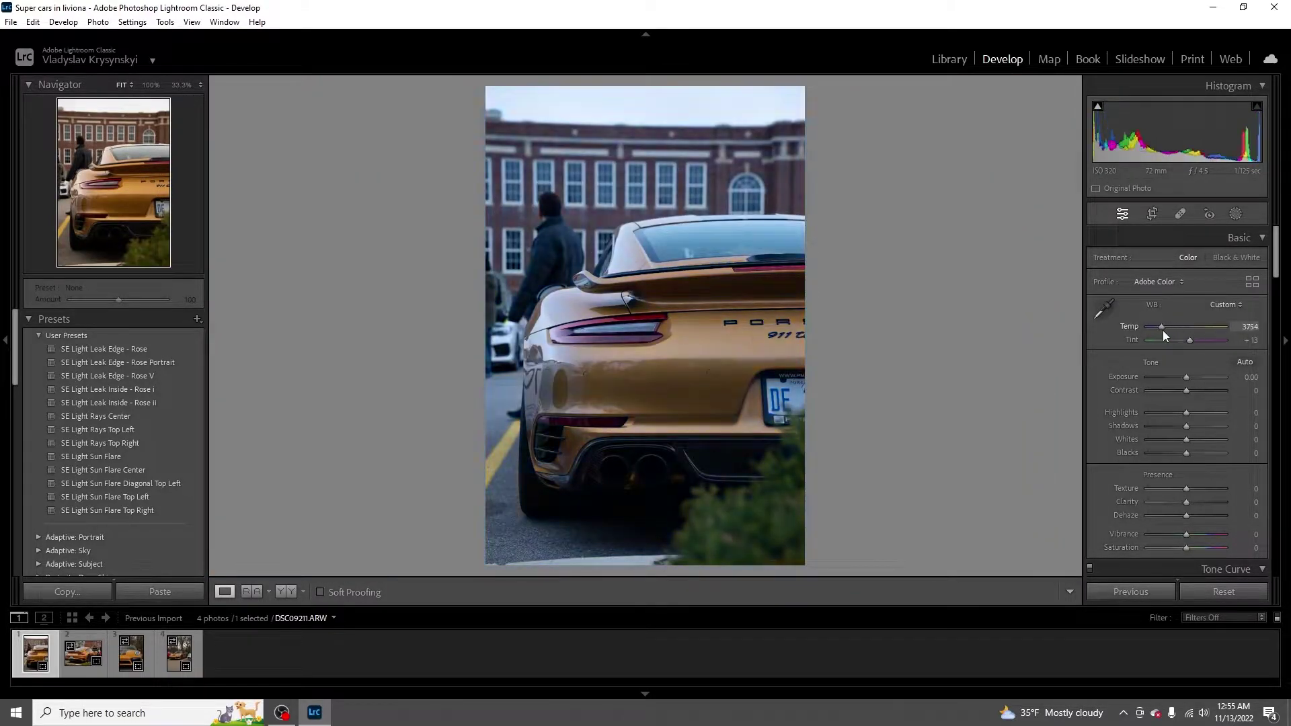
{"action": "key", "text": "ctrl+z"}
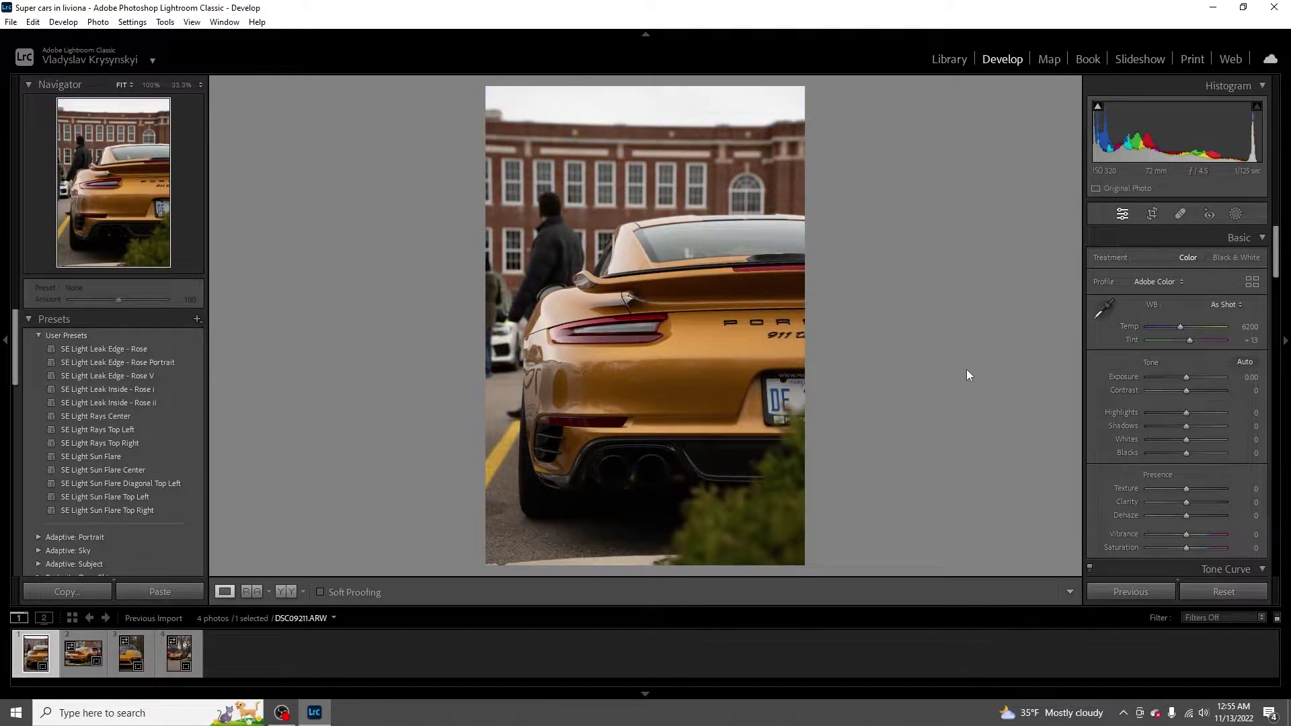
{"action": "left_click_drag", "start_coordinate": [1177, 326], "coordinate": [1162, 328]}
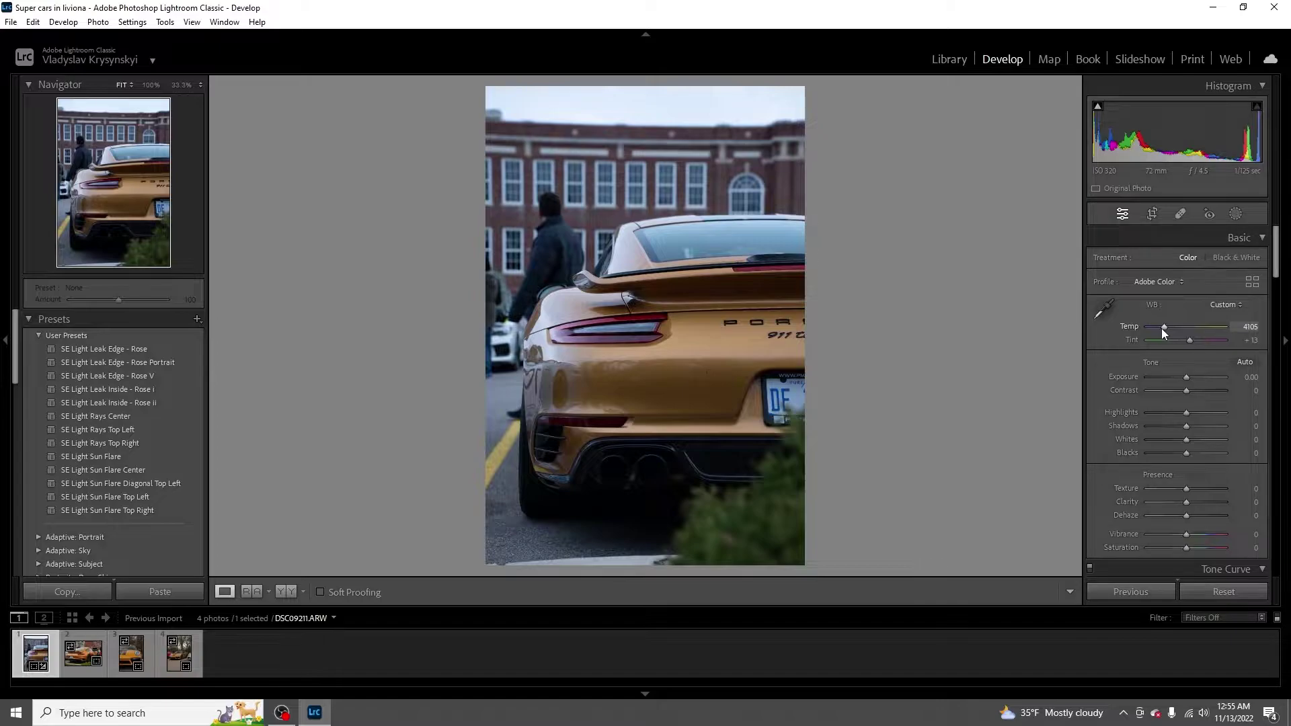
{"action": "scroll", "coordinate": [1163, 329], "scroll_direction": "up", "scroll_amount": 10}
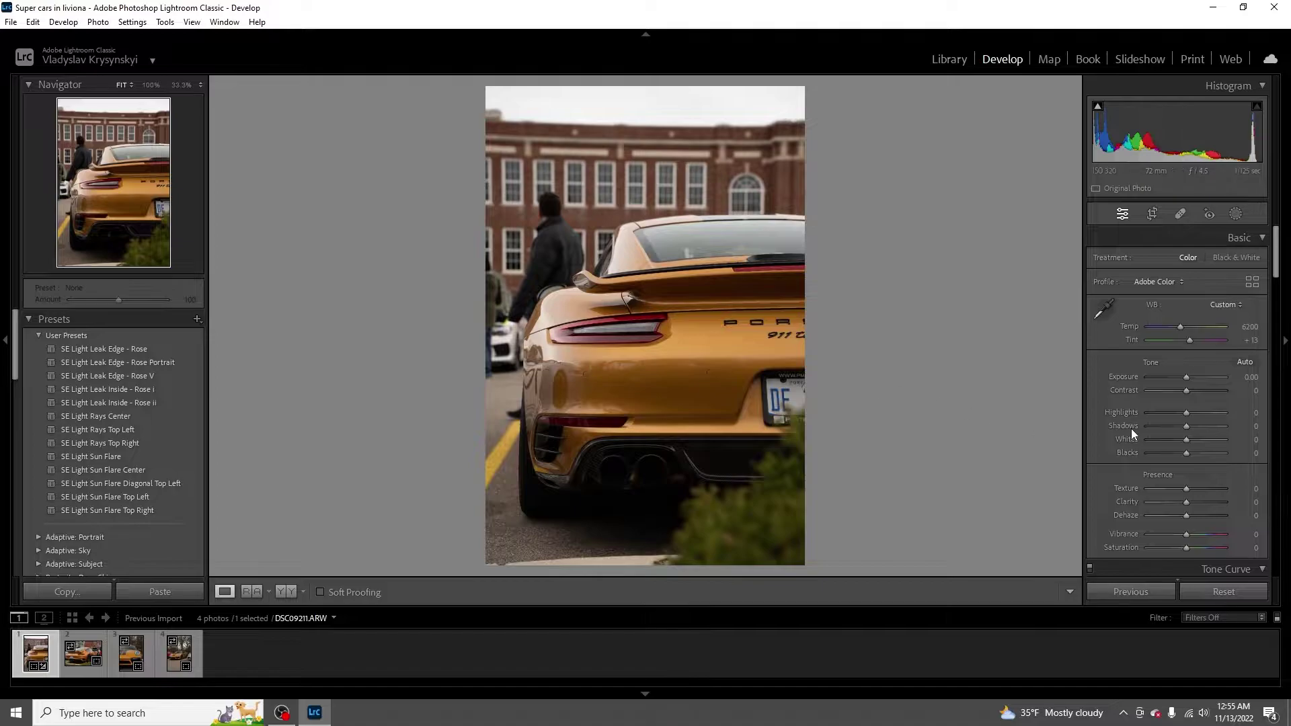
- Try lowering Highlights to -65 while inspecting the spoiler and tail light up close, and reset Highlights to 0
{"action": "scroll", "coordinate": [1113, 425], "scroll_direction": "down", "scroll_amount": 3}
{"action": "left_click", "coordinate": [1166, 313]}
{"action": "mouse_move", "coordinate": [1163, 316]}
{"action": "left_mouse_down"}
{"action": "mouse_move", "coordinate": [1148, 319]}
{"action": "mouse_move", "coordinate": [1217, 319]}
{"action": "mouse_move", "coordinate": [1148, 317]}
{"action": "mouse_move", "coordinate": [1188, 319]}
{"action": "mouse_move", "coordinate": [1161, 317]}
{"action": "left_mouse_up"}
{"action": "left_click", "coordinate": [632, 250]}
{"action": "left_click_drag", "start_coordinate": [593, 256], "coordinate": [733, 189]}
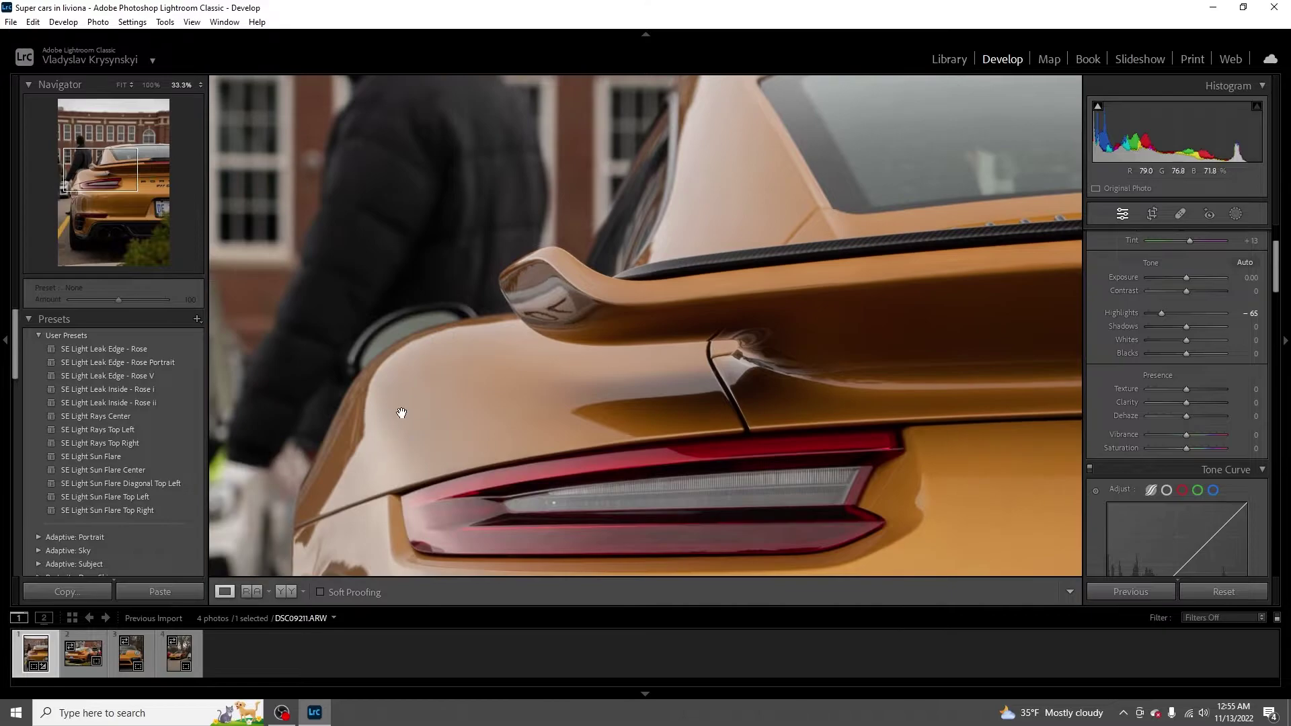
{"action": "left_click_drag", "start_coordinate": [389, 427], "coordinate": [491, 303]}
{"action": "mouse_move", "coordinate": [1166, 314]}
{"action": "left_mouse_down"}
{"action": "mouse_move", "coordinate": [1137, 313]}
{"action": "mouse_move", "coordinate": [1179, 309]}
{"action": "left_mouse_up"}
{"action": "key", "text": "z"}
{"action": "double_click", "coordinate": [1180, 310]}
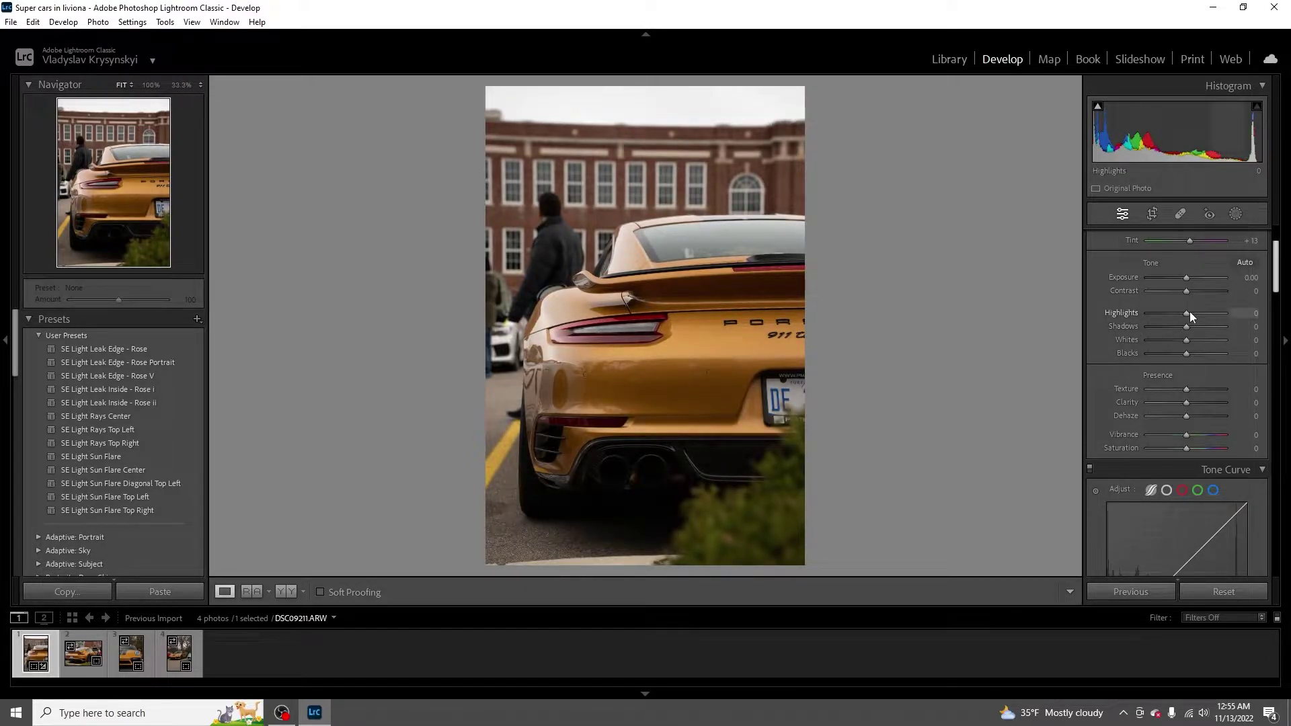
- Try raising Highlights to +100, check the reflections around the tail light, and reset Highlights to 0
{"action": "left_click_drag", "start_coordinate": [1189, 312], "coordinate": [1225, 313]}
{"action": "left_click", "coordinate": [530, 305]}
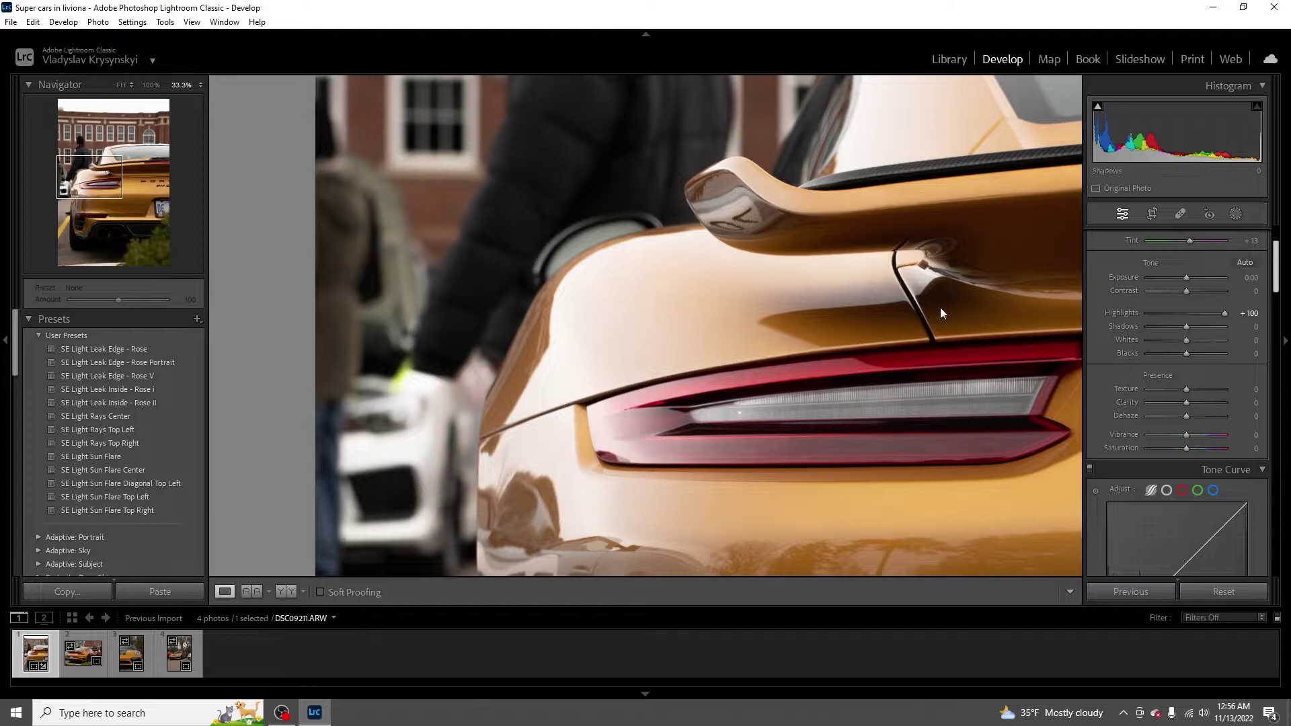
{"action": "left_click", "coordinate": [1029, 319]}
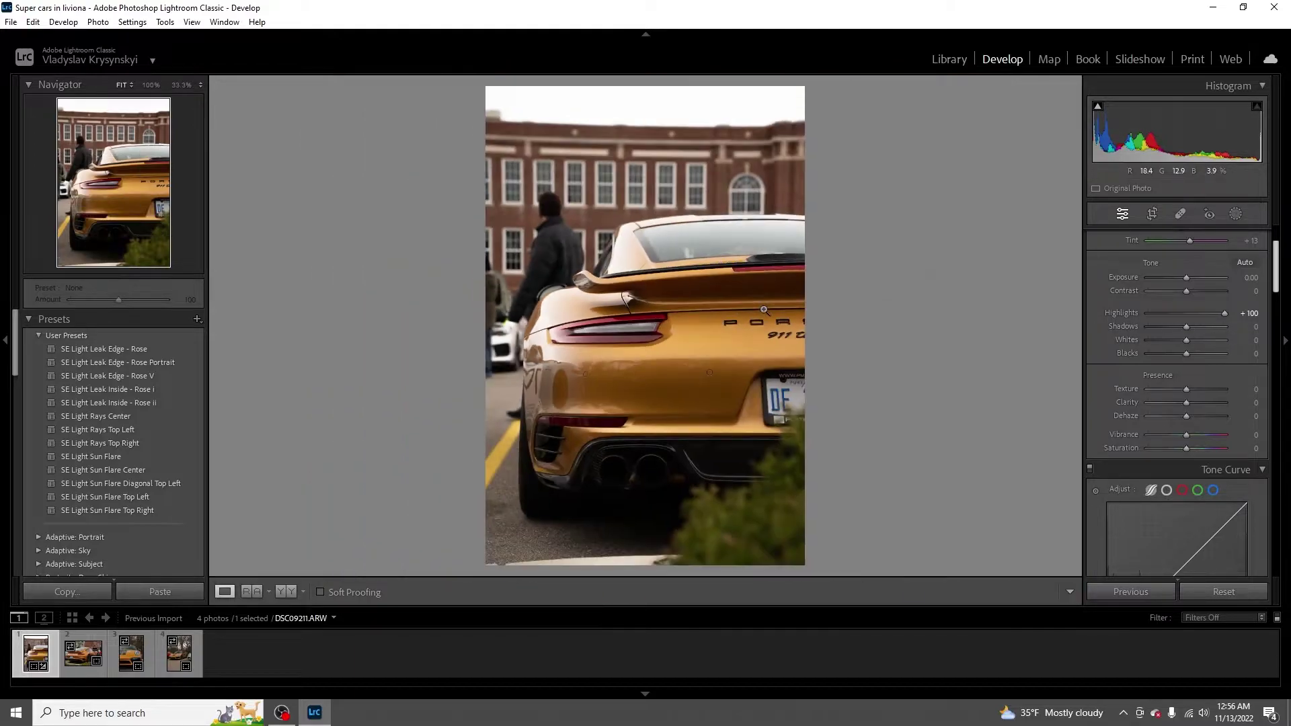
{"action": "double_click", "coordinate": [1224, 312]}
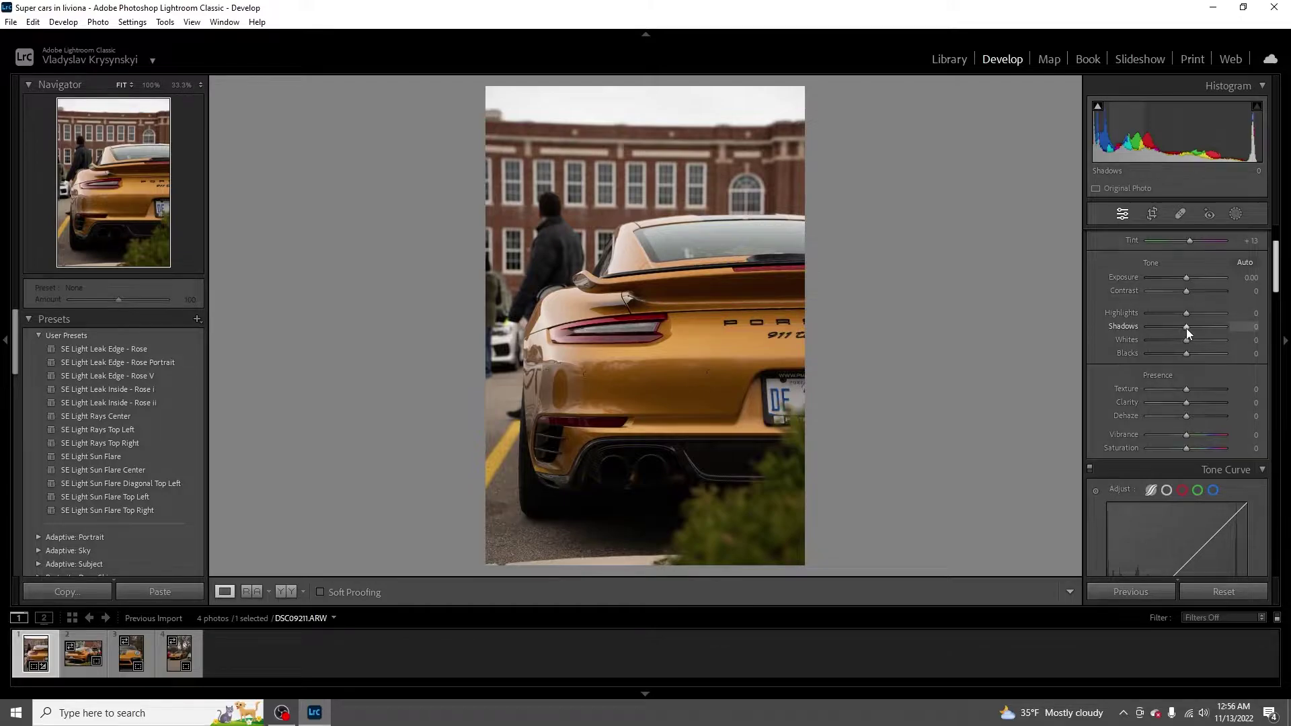
- Inspect the rear bumper at 100% and 33.3% magnification, and return to the full-photo view
{"action": "left_click", "coordinate": [615, 319]}
{"action": "scroll", "coordinate": [700, 337], "scroll_direction": "down", "scroll_amount": 10}
{"action": "left_click", "coordinate": [151, 85]}
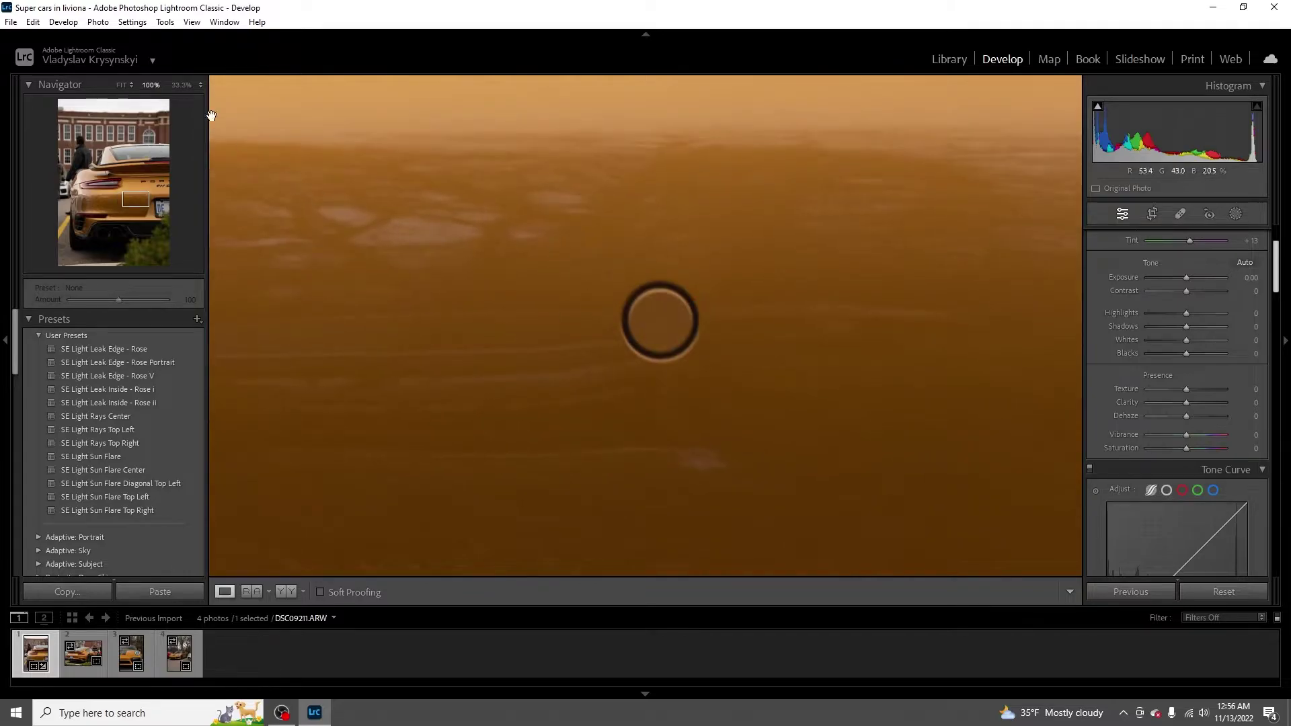
{"action": "left_click", "coordinate": [183, 85]}
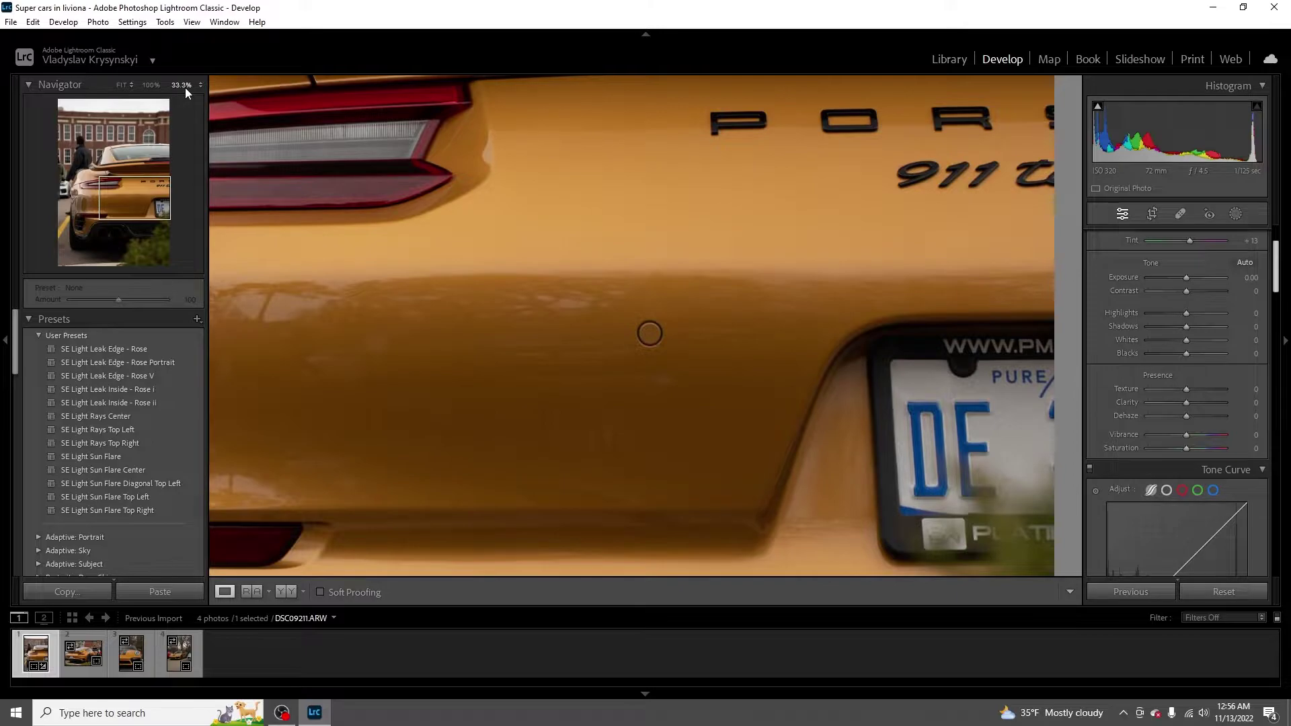
{"action": "left_click", "coordinate": [122, 85]}
{"action": "left_click", "coordinate": [331, 194]}
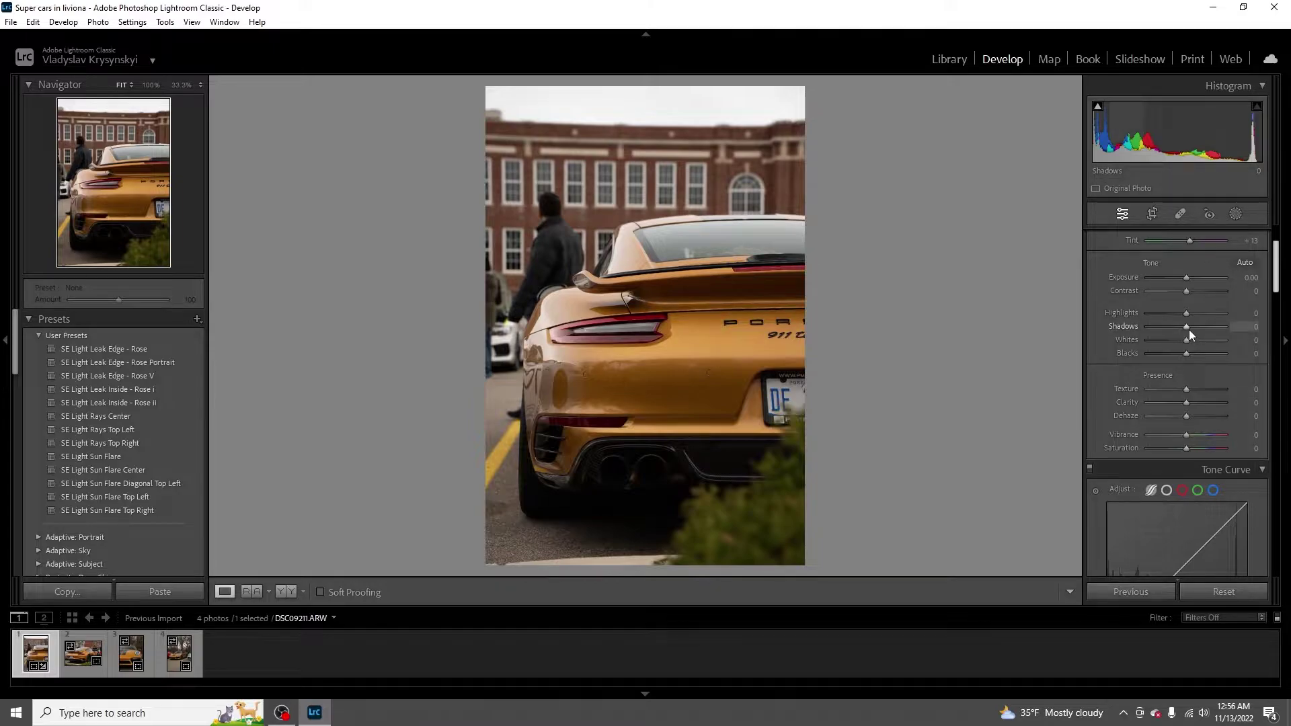
- Try Shadows at +72 and +18 while inspecting the dark exhaust area, and reset Shadows to 0
{"action": "left_click_drag", "start_coordinate": [1185, 328], "coordinate": [1213, 329]}
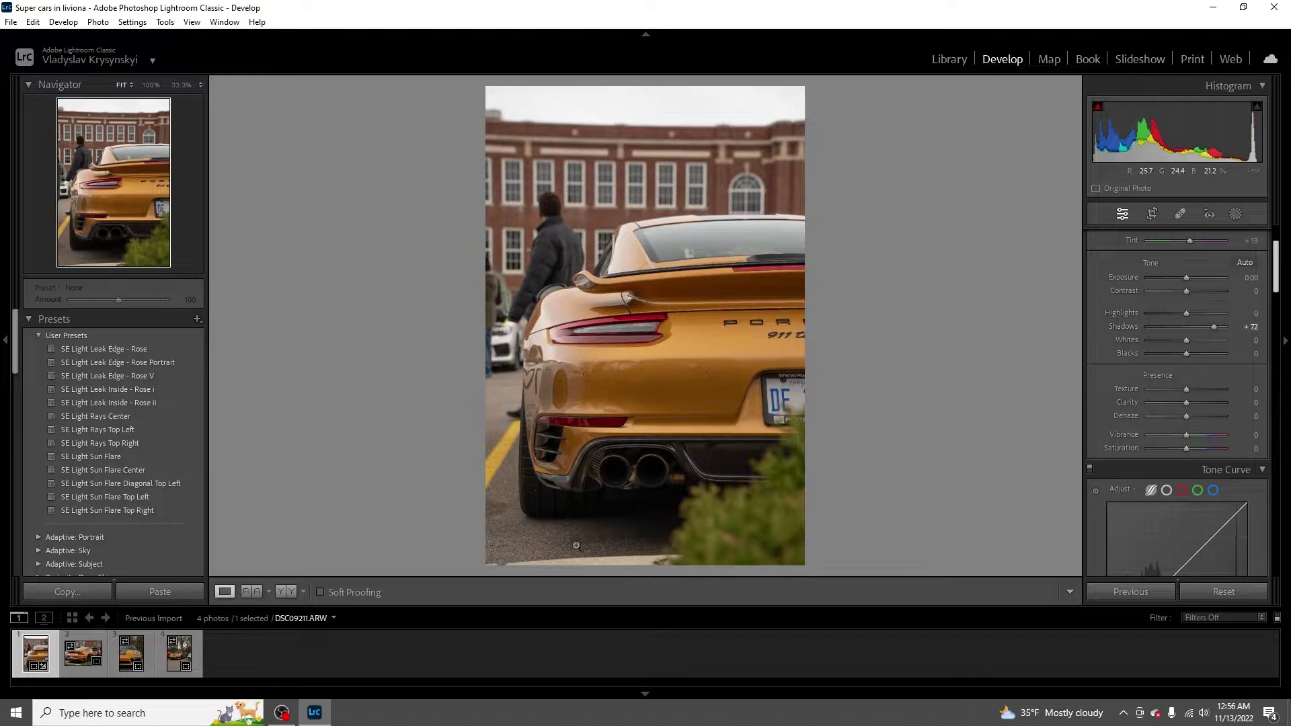
{"action": "left_click", "coordinate": [602, 497]}
{"action": "left_click", "coordinate": [1193, 326]}
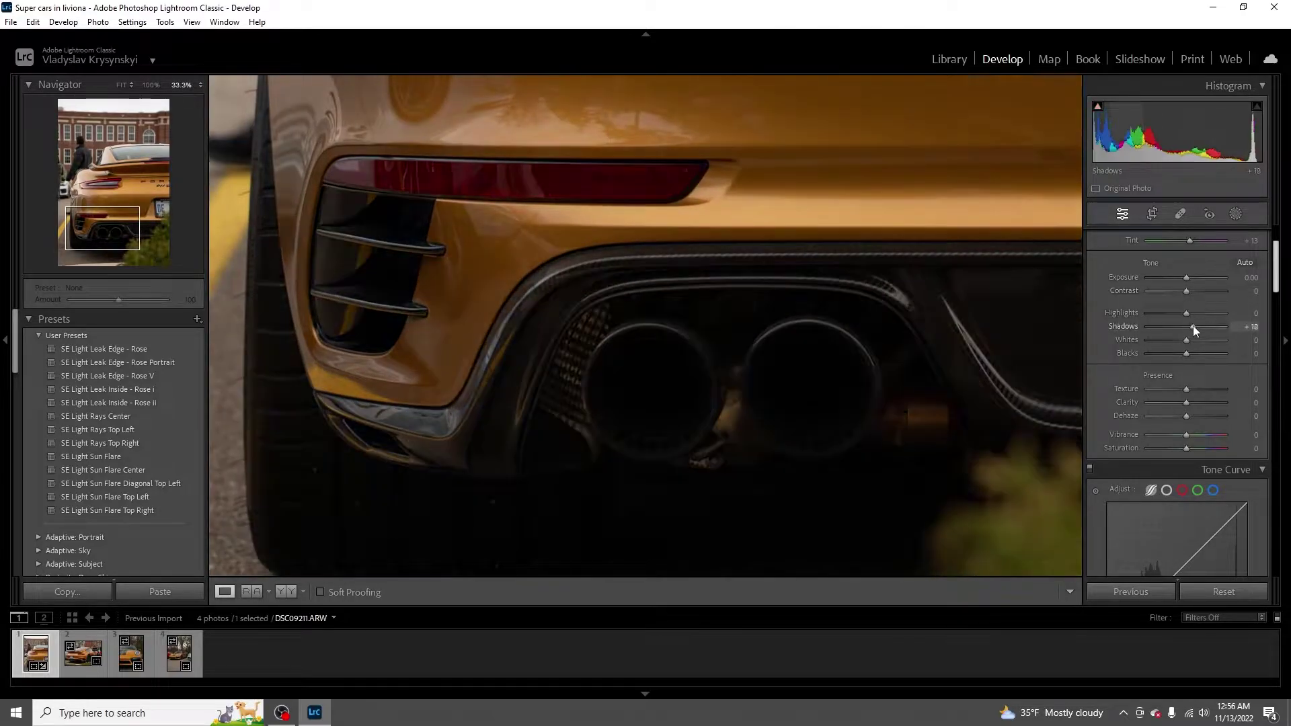
{"action": "left_click_drag", "start_coordinate": [936, 397], "coordinate": [840, 315]}
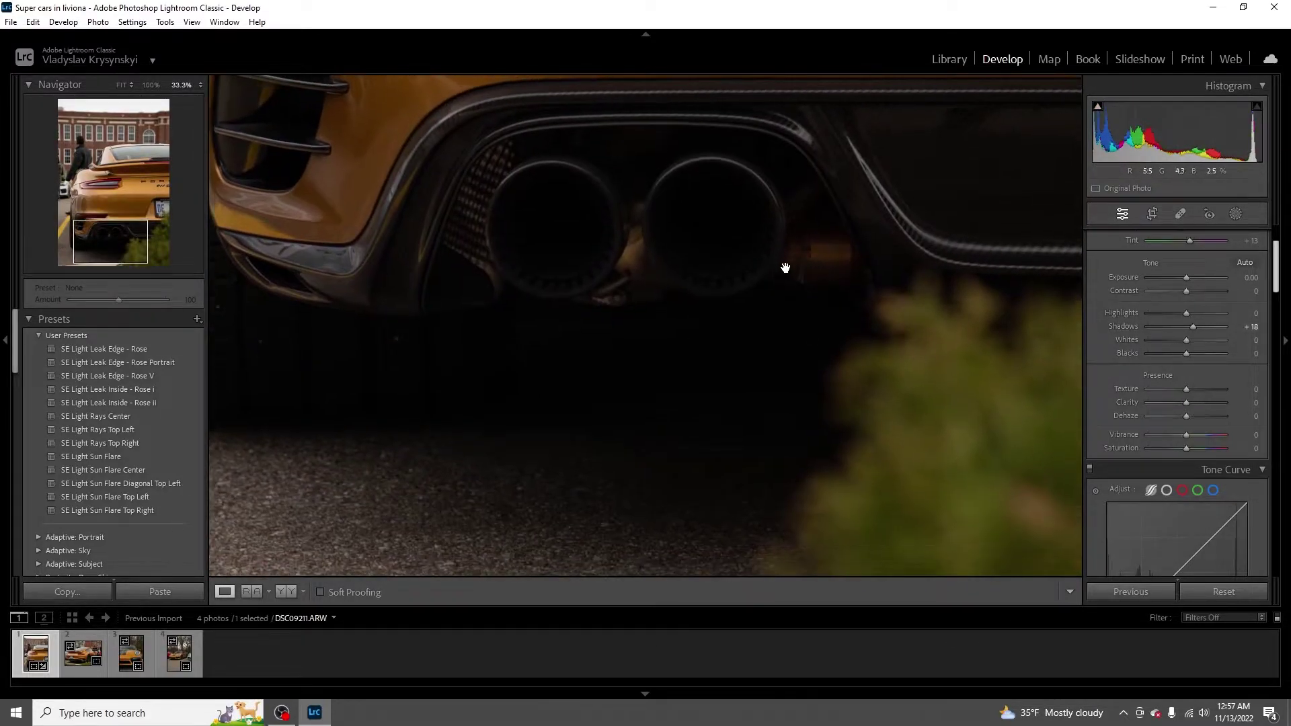
{"action": "left_click_drag", "start_coordinate": [784, 265], "coordinate": [951, 329]}
{"action": "double_click", "coordinate": [1191, 328]}
- Try Shadows at +95 and +63 on the exhaust tips and tyre, and reset Shadows to 0
{"action": "left_click_drag", "start_coordinate": [787, 337], "coordinate": [925, 309]}
{"action": "left_click_drag", "start_coordinate": [1188, 327], "coordinate": [1226, 328]}
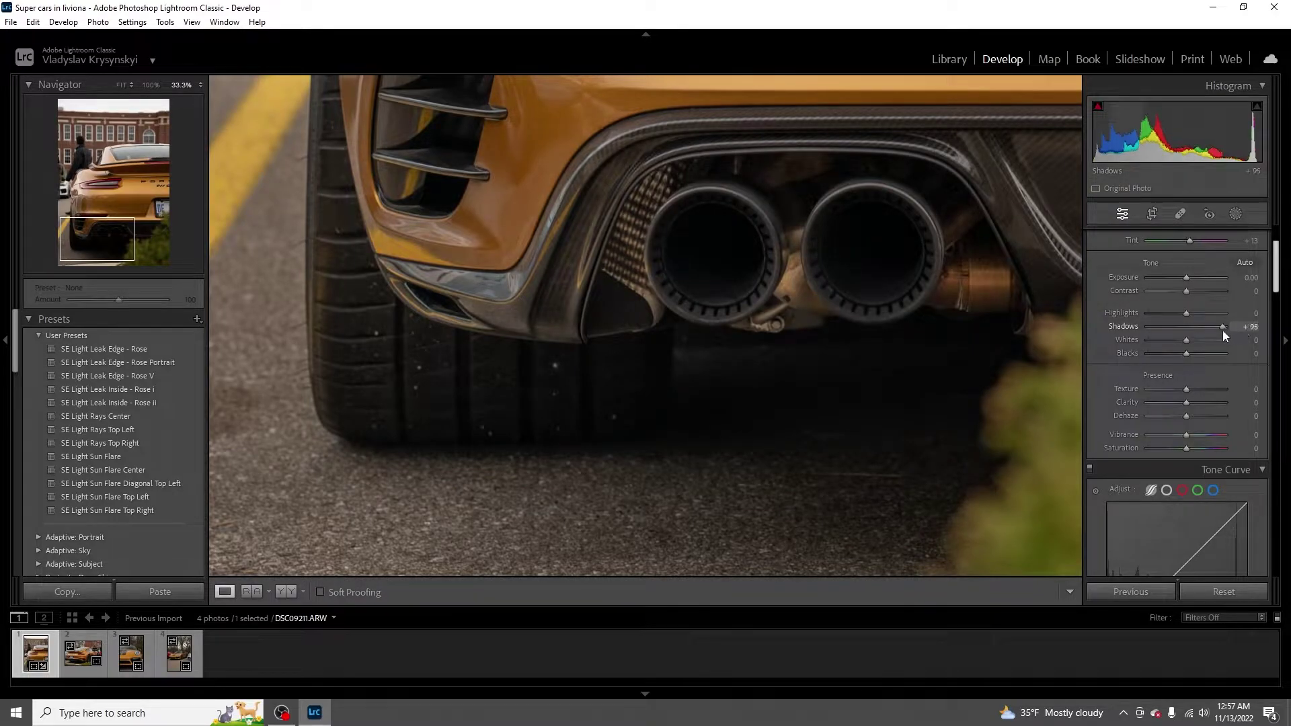
{"action": "key", "text": "ctrl+z"}
{"action": "left_click_drag", "start_coordinate": [827, 310], "coordinate": [750, 390]}
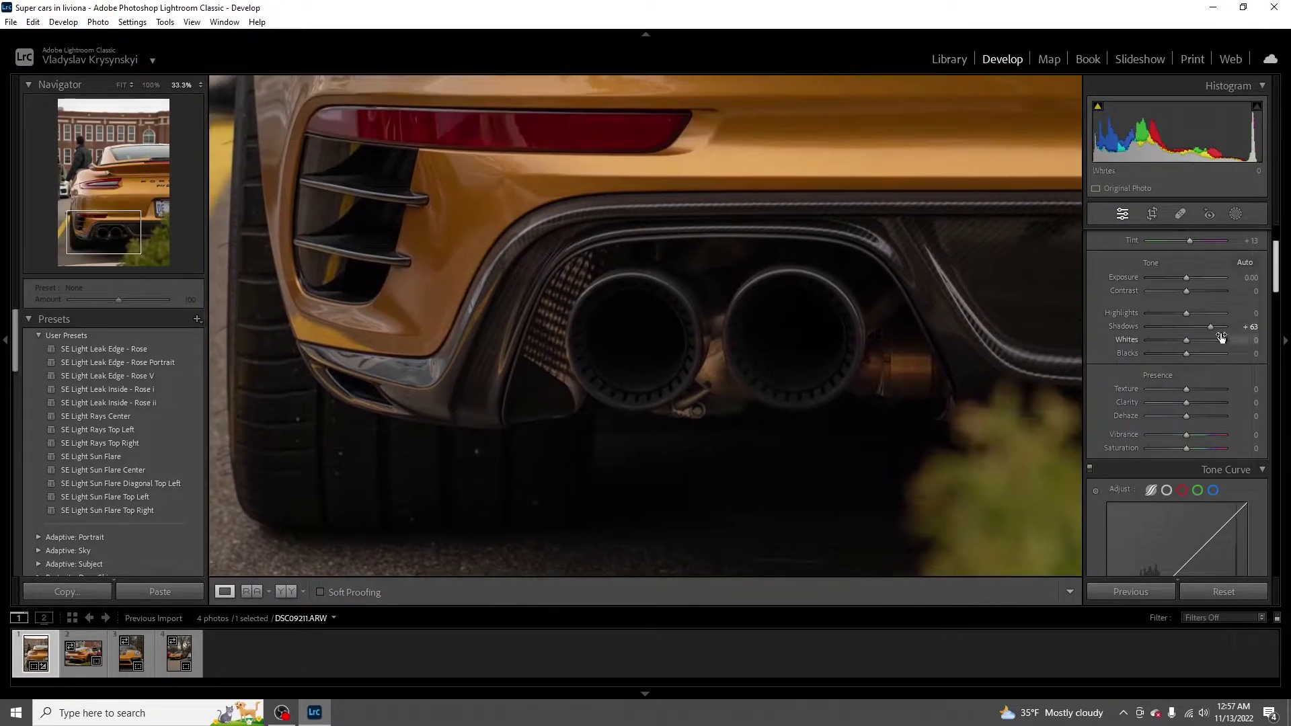
{"action": "double_click", "coordinate": [1208, 327]}
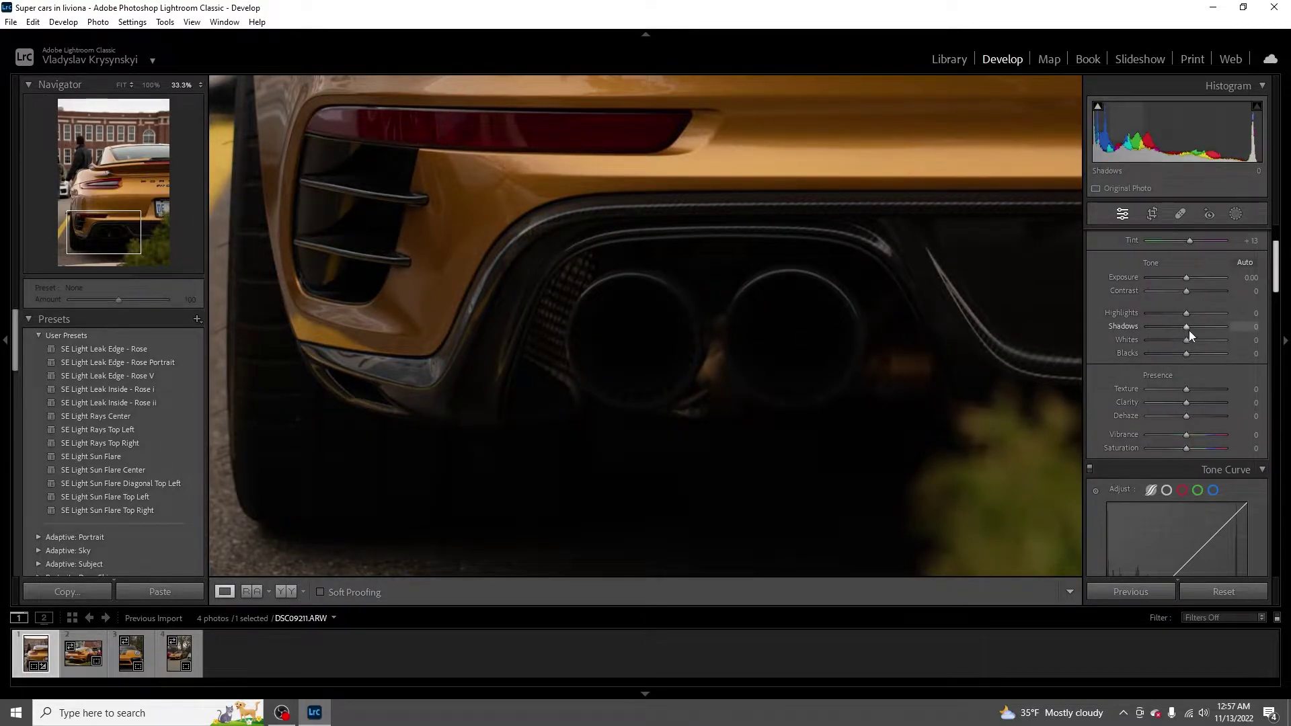
- Try Shadows at +91 and +49 while checking the bumper vents, reset Shadows to 0, and return to the full photo
{"action": "left_click_drag", "start_coordinate": [1188, 327], "coordinate": [1219, 330]}
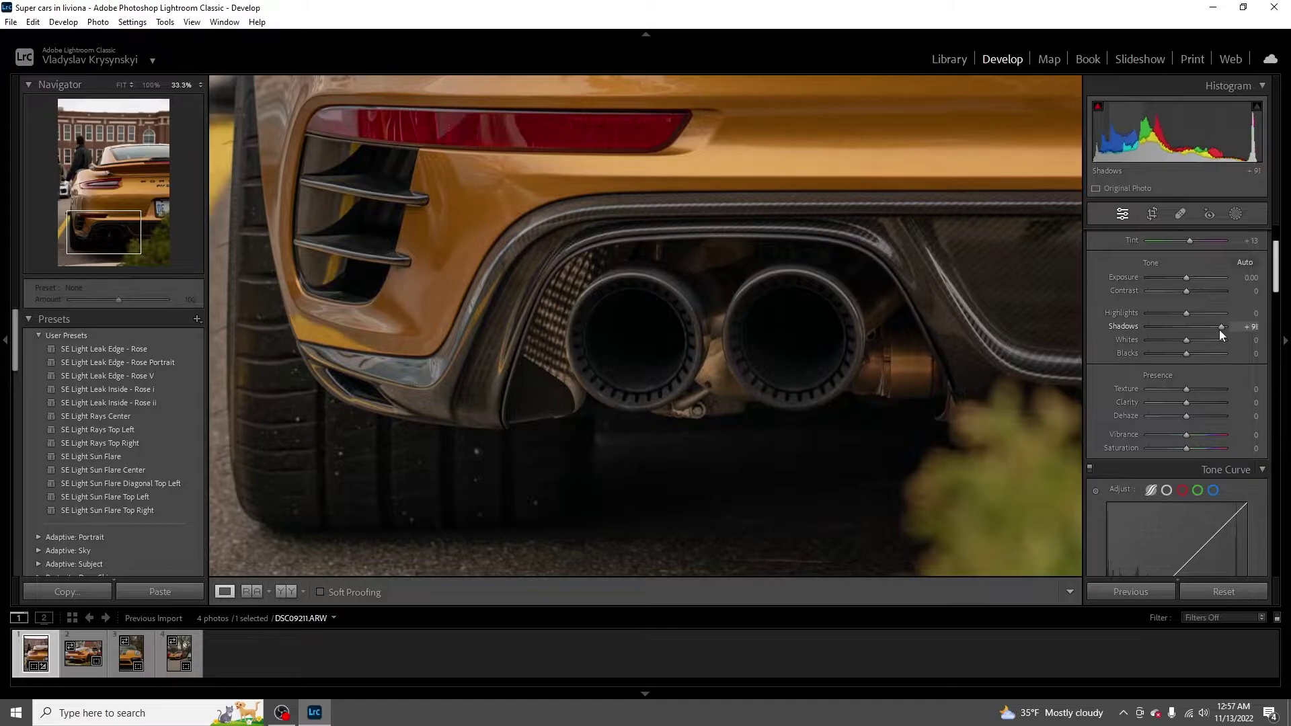
{"action": "left_click_drag", "start_coordinate": [781, 287], "coordinate": [703, 397]}
{"action": "left_click_drag", "start_coordinate": [620, 384], "coordinate": [889, 421]}
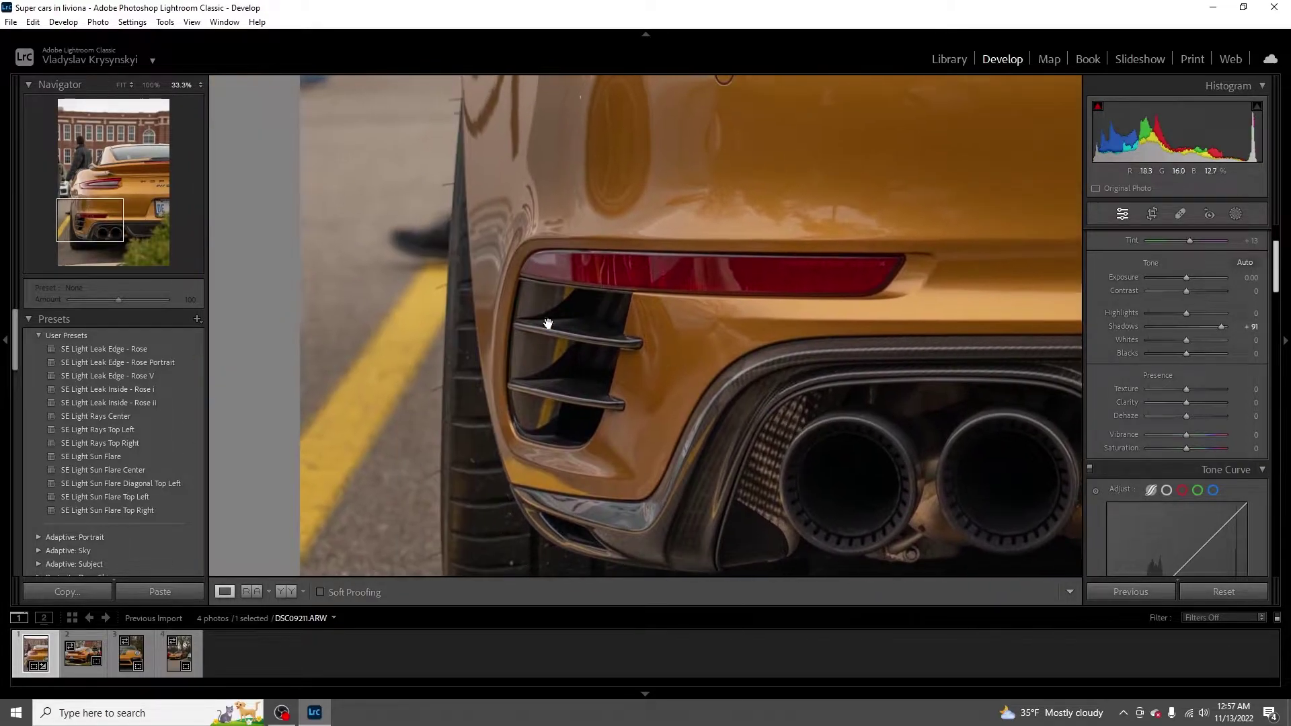
{"action": "left_click_drag", "start_coordinate": [1208, 327], "coordinate": [1205, 328]}
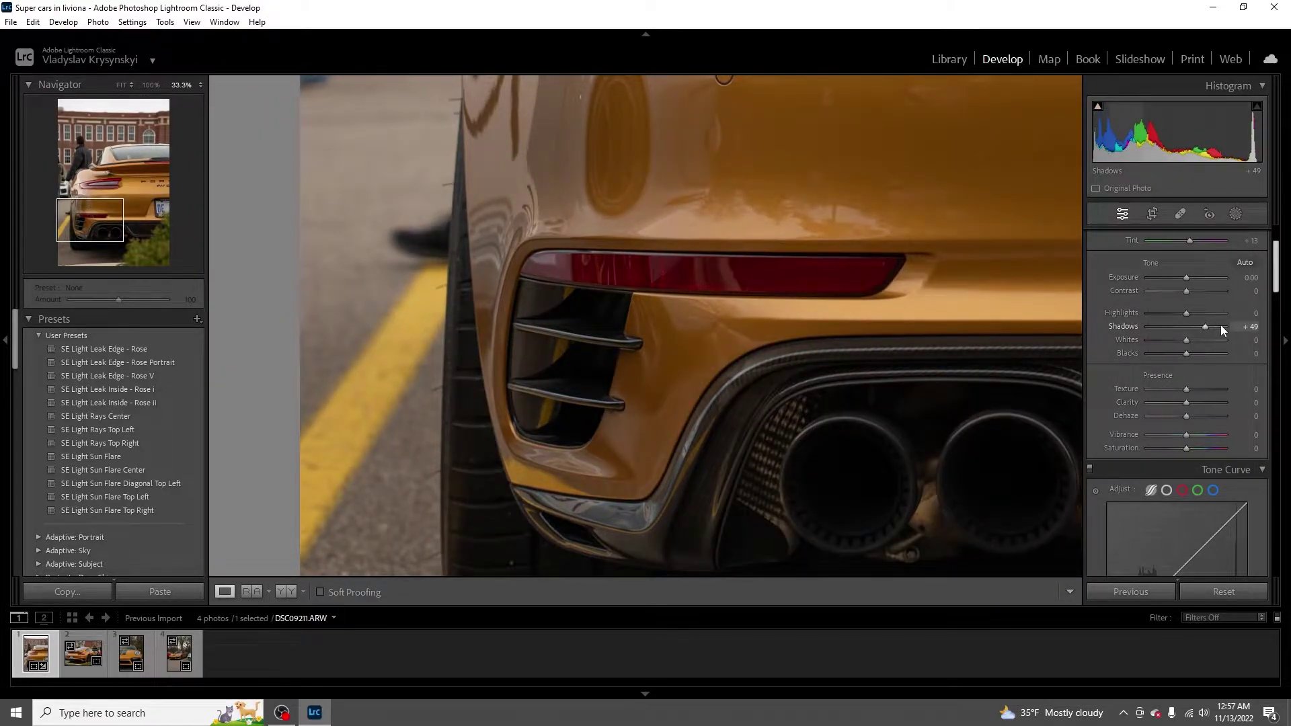
{"action": "double_click", "coordinate": [1203, 329]}
{"action": "left_click", "coordinate": [763, 340]}
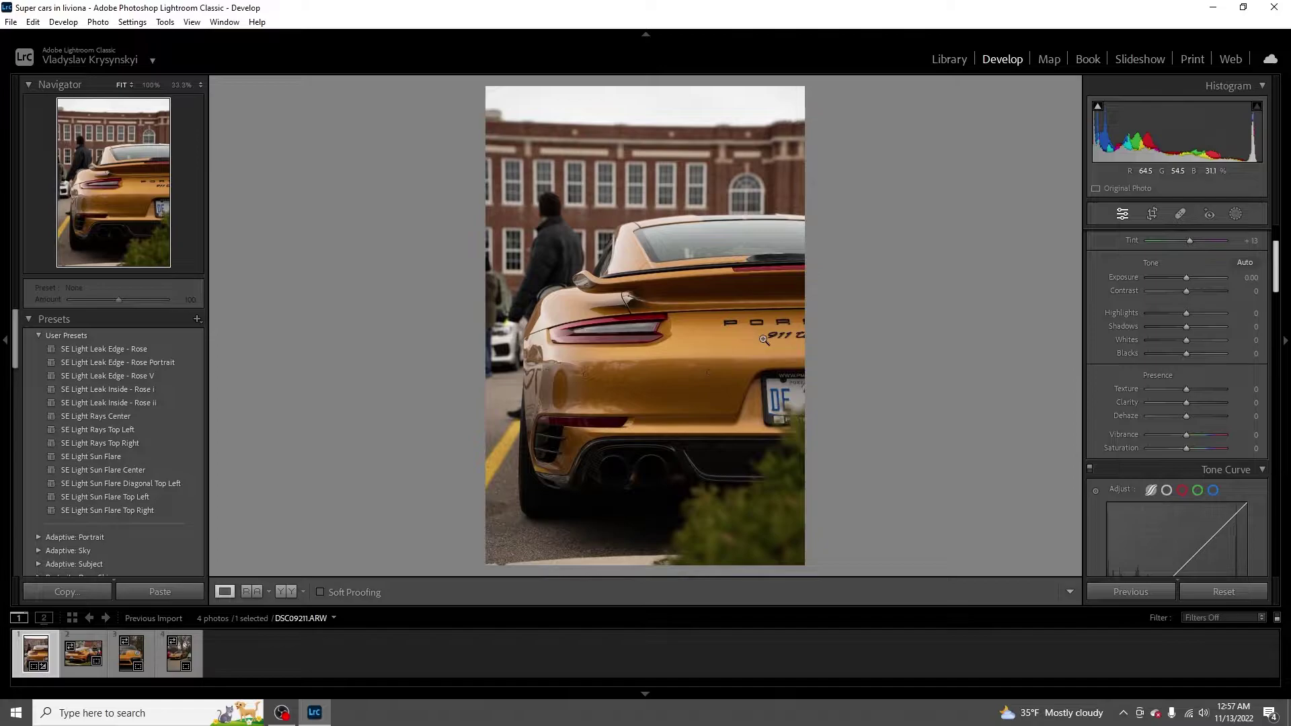
- Compare Shadows at +60 and +72 on the full photo, resetting Shadows to 0 after each
{"action": "left_click_drag", "start_coordinate": [1188, 327], "coordinate": [1210, 328]}
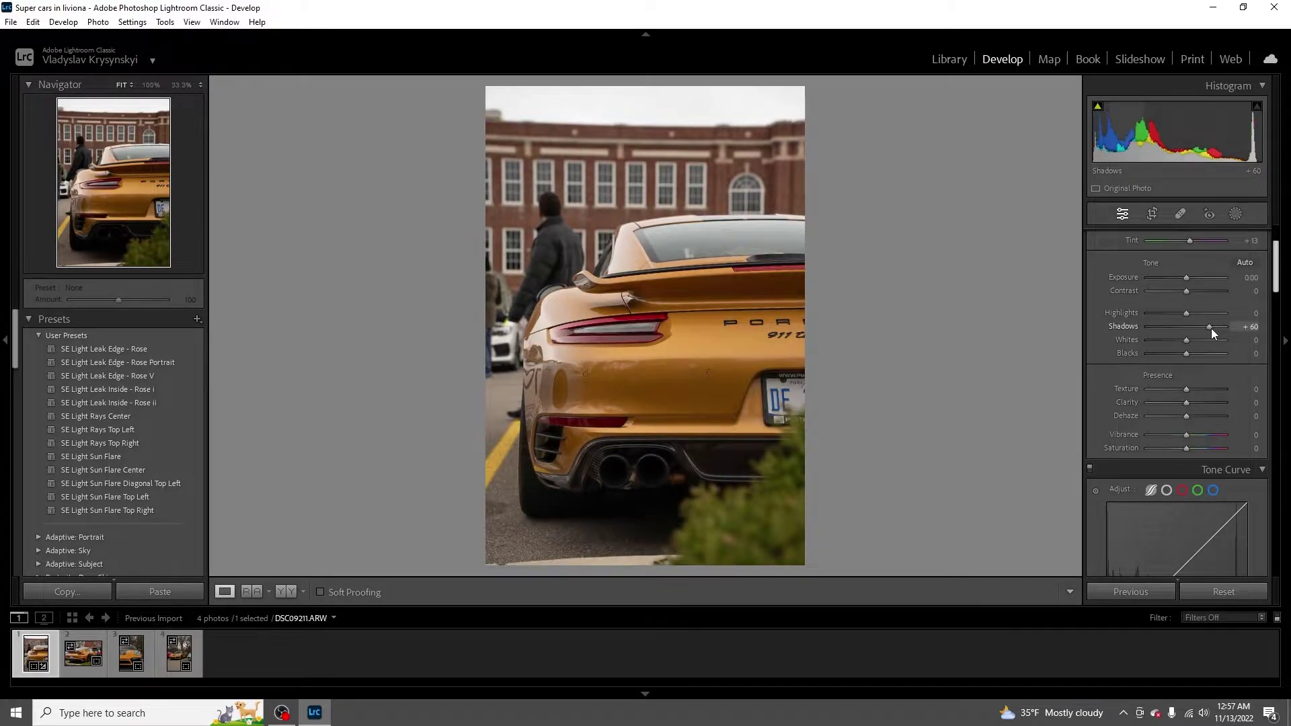
{"action": "double_click", "coordinate": [1224, 329]}
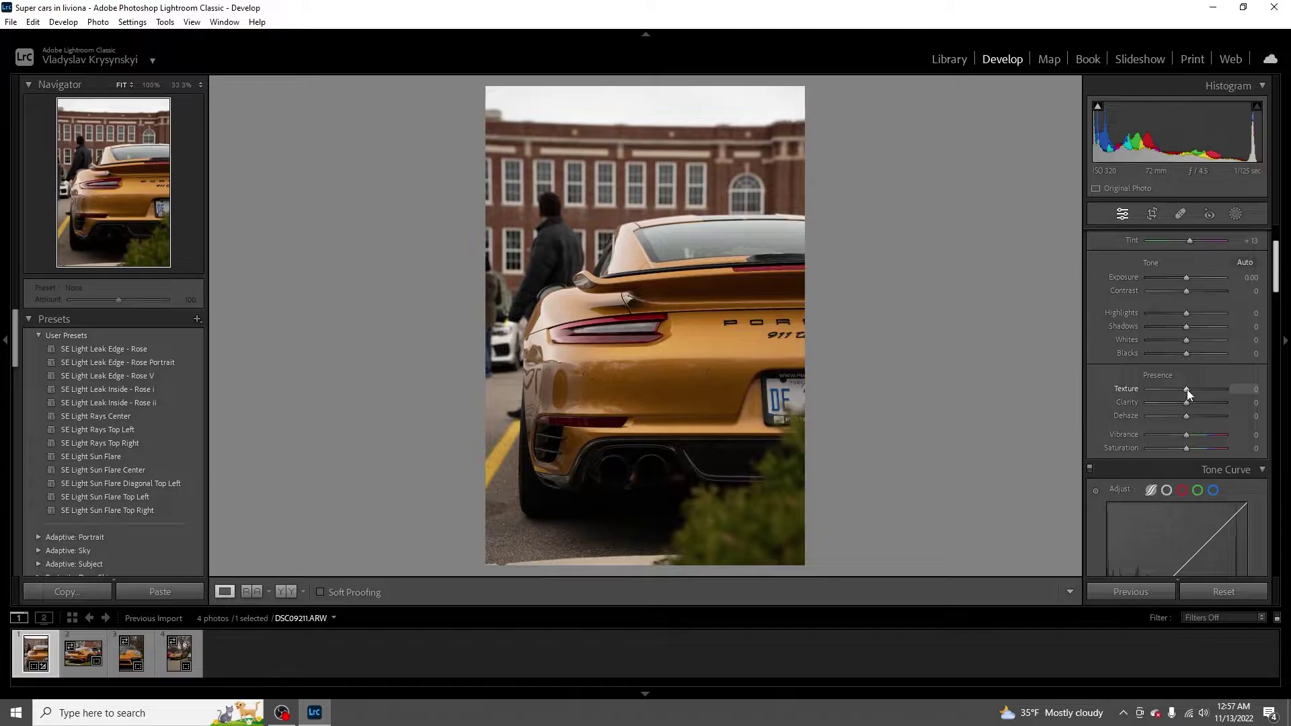
{"action": "left_click_drag", "start_coordinate": [1187, 326], "coordinate": [1217, 326]}
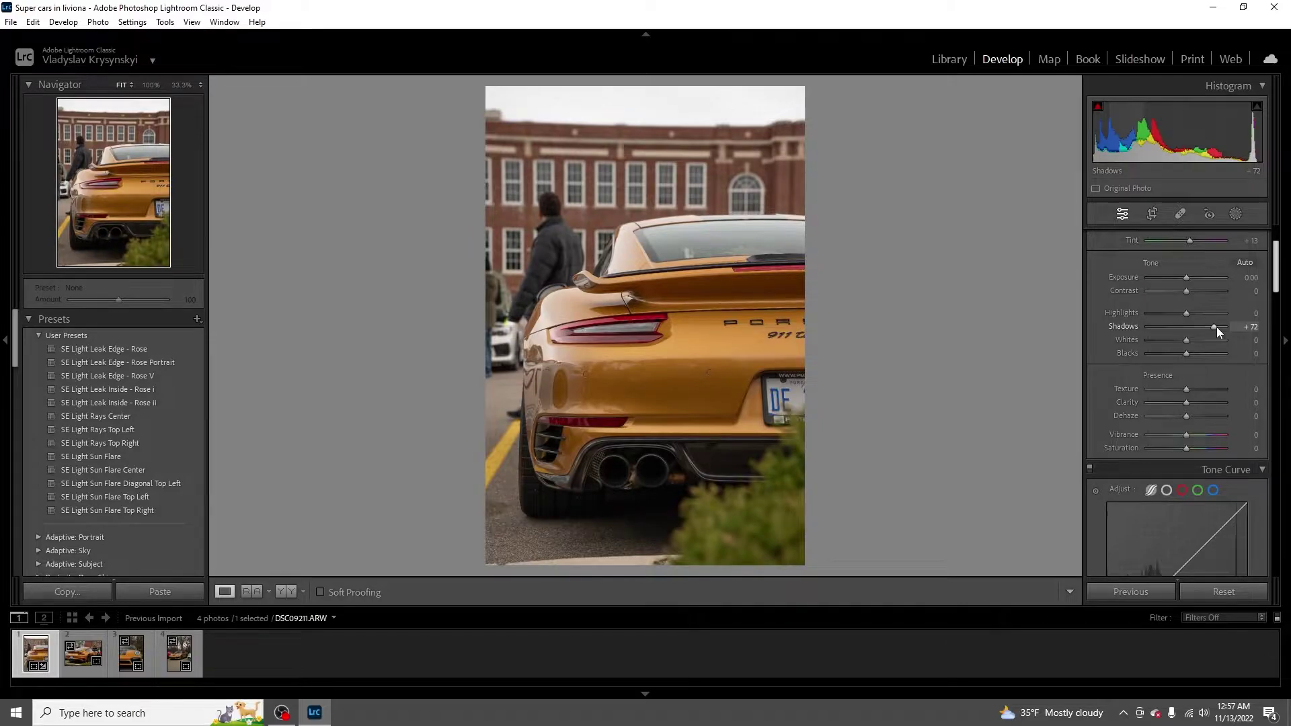
{"action": "double_click", "coordinate": [1215, 326]}
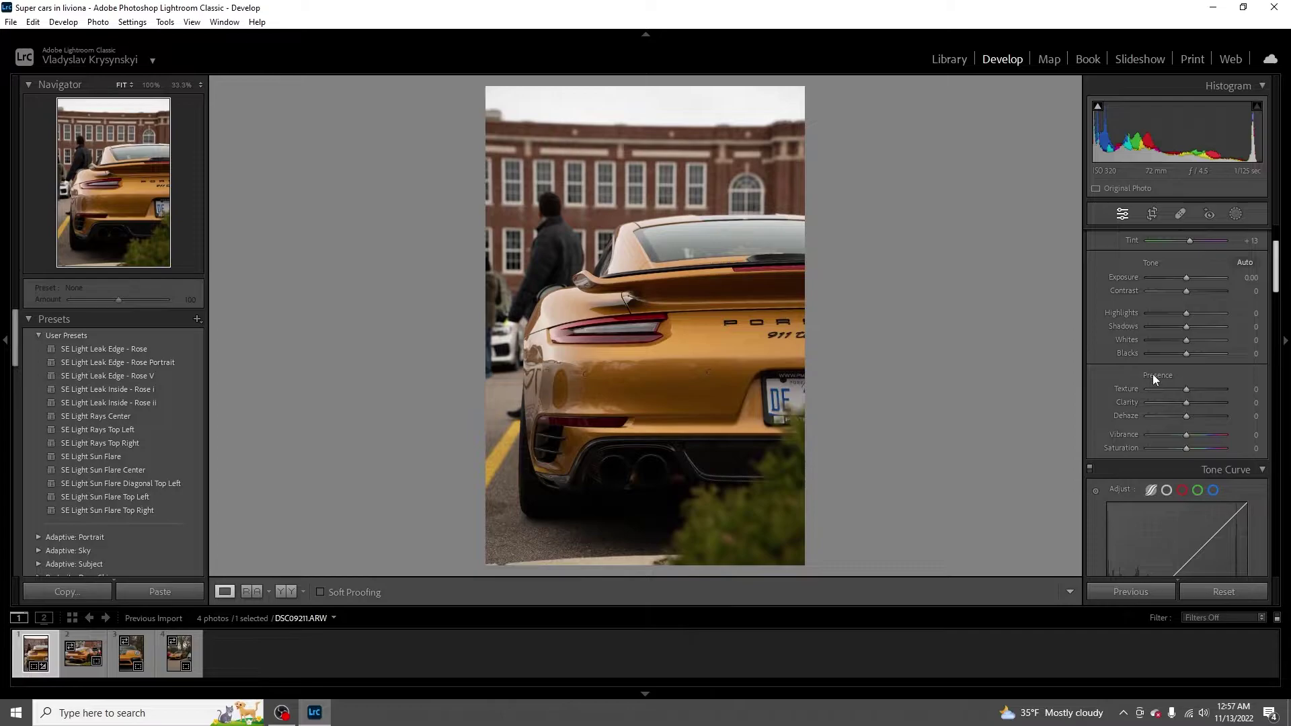
- Try raising Texture to its maximum, inspect the lower part of the car up close, and reset Texture to 0
{"action": "left_click_drag", "start_coordinate": [1175, 393], "coordinate": [1225, 389]}
{"action": "left_click", "coordinate": [579, 518]}
{"action": "left_click_drag", "start_coordinate": [720, 269], "coordinate": [804, 432]}
{"action": "left_click", "coordinate": [776, 336]}
{"action": "double_click", "coordinate": [1225, 389]}
- Try Texture at +100 again while comparing the bumper, exhaust and spoiler details up close, and reset Texture
{"action": "left_click", "coordinate": [609, 431]}
{"action": "left_click_drag", "start_coordinate": [577, 426], "coordinate": [585, 363]}
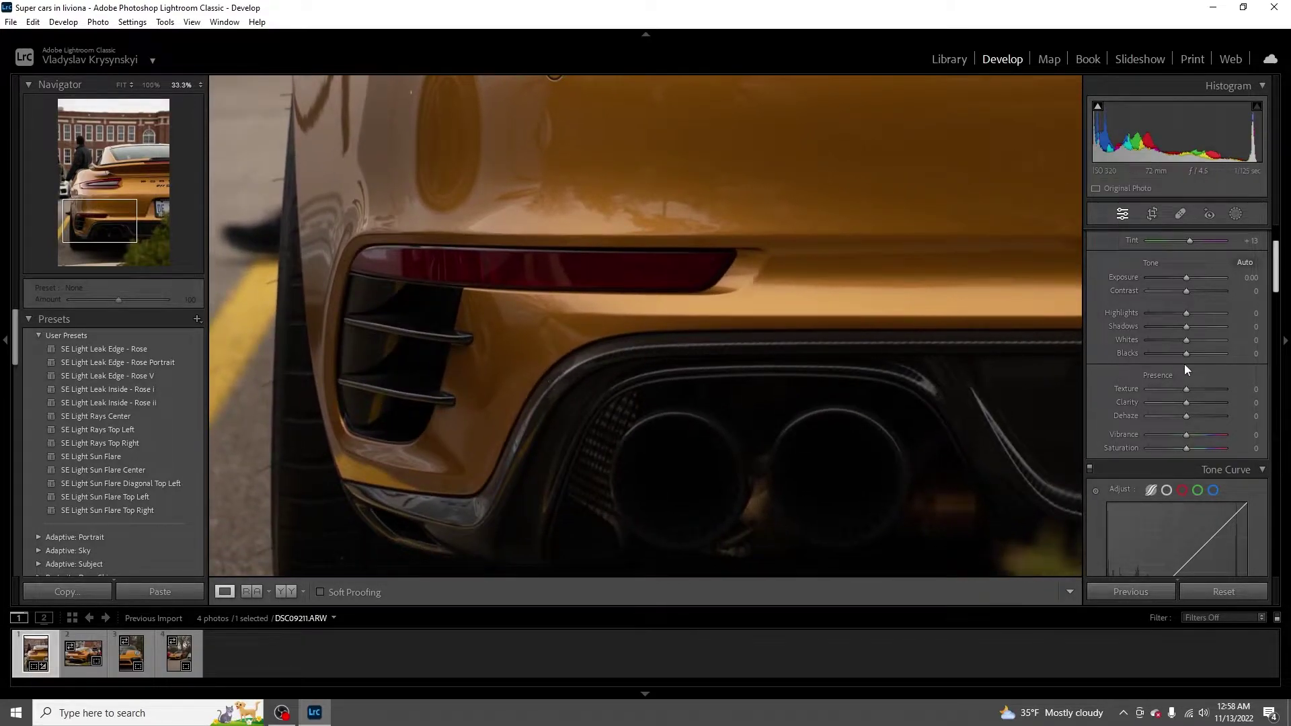
{"action": "left_click_drag", "start_coordinate": [1185, 389], "coordinate": [1256, 397]}
{"action": "left_click_drag", "start_coordinate": [708, 372], "coordinate": [792, 351]}
{"action": "left_click", "coordinate": [836, 312]}
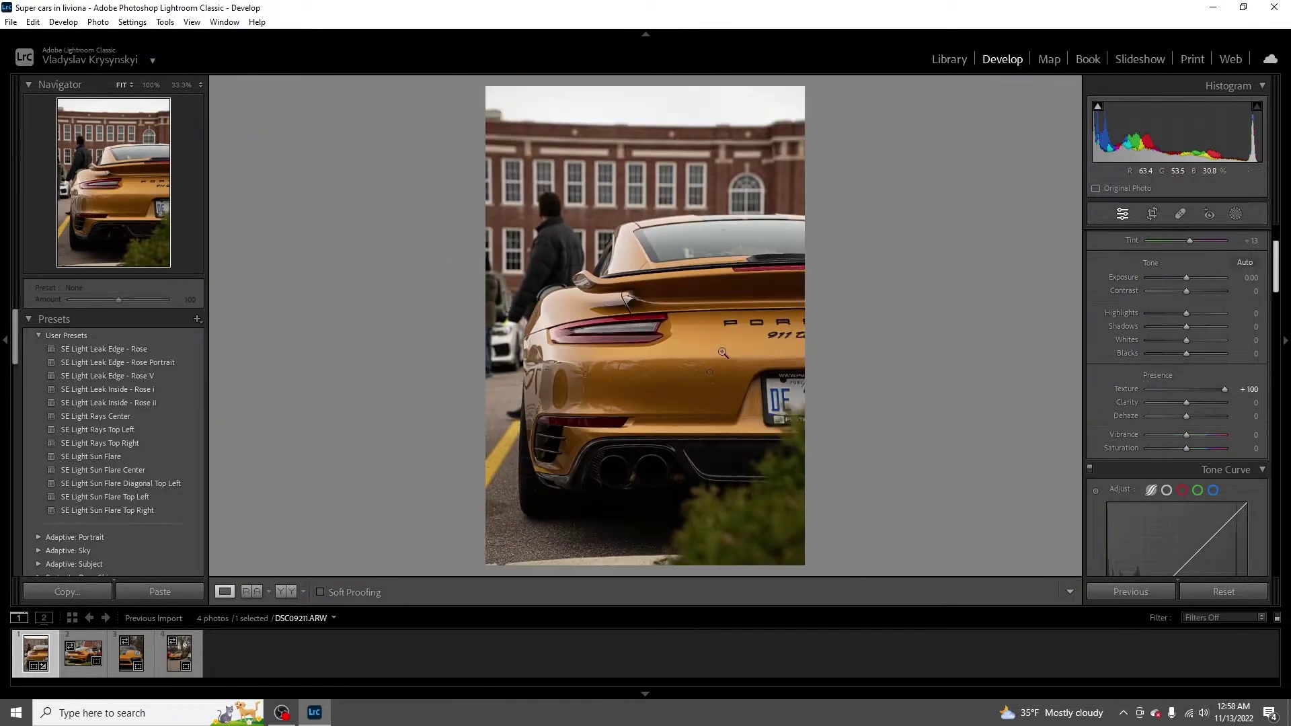
{"action": "left_click", "coordinate": [621, 267]}
{"action": "left_click_drag", "start_coordinate": [619, 265], "coordinate": [619, 341]}
{"action": "left_click", "coordinate": [778, 440]}
{"action": "left_click", "coordinate": [619, 340]}
{"action": "double_click", "coordinate": [1208, 386]}
- Try Texture and Clarity both at +100 on the full photo, and reset both to 0
{"action": "left_click_drag", "start_coordinate": [1188, 390], "coordinate": [1290, 407]}
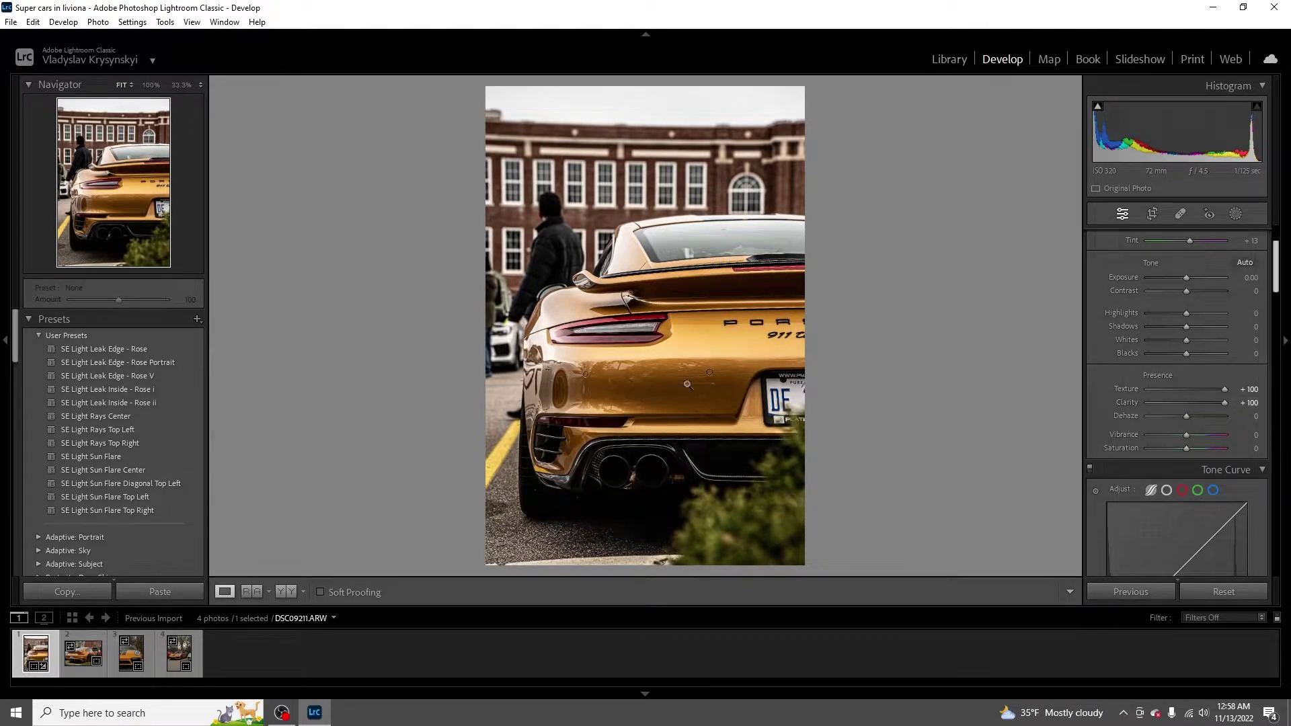
{"action": "double_click", "coordinate": [1183, 408]}
{"action": "left_click", "coordinate": [1209, 389]}
{"action": "left_click", "coordinate": [1202, 390]}
{"action": "double_click", "coordinate": [1196, 390]}
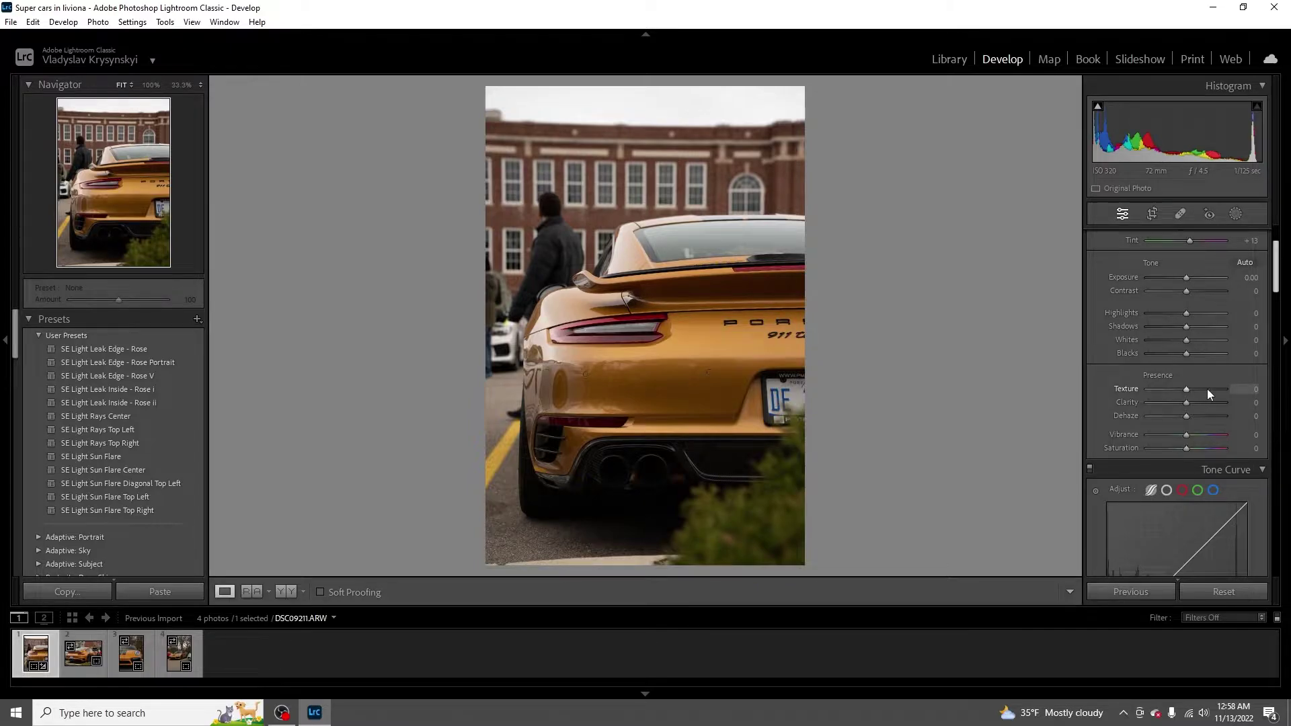
- Raise Texture to +30, check the tyre and rear window up close, and increase Texture to +37
{"action": "left_click", "coordinate": [547, 484]}
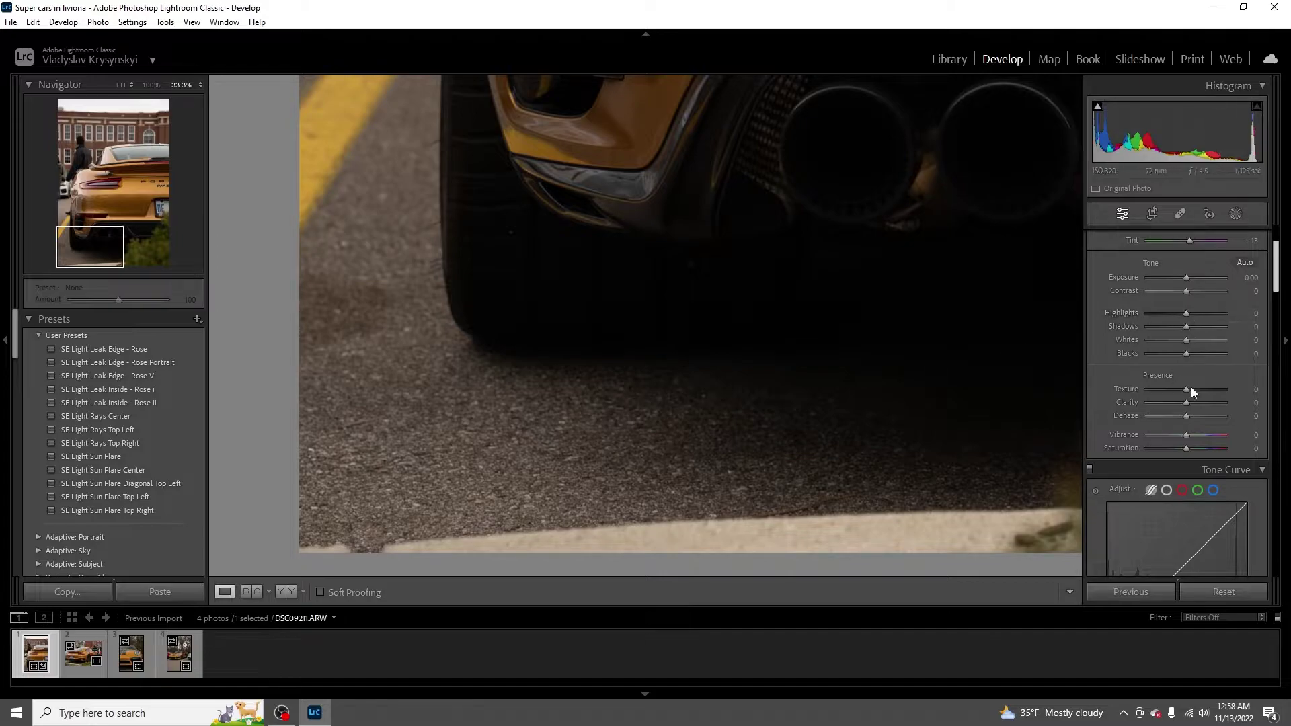
{"action": "left_click_drag", "start_coordinate": [1189, 386], "coordinate": [1198, 389]}
{"action": "left_click", "coordinate": [702, 307]}
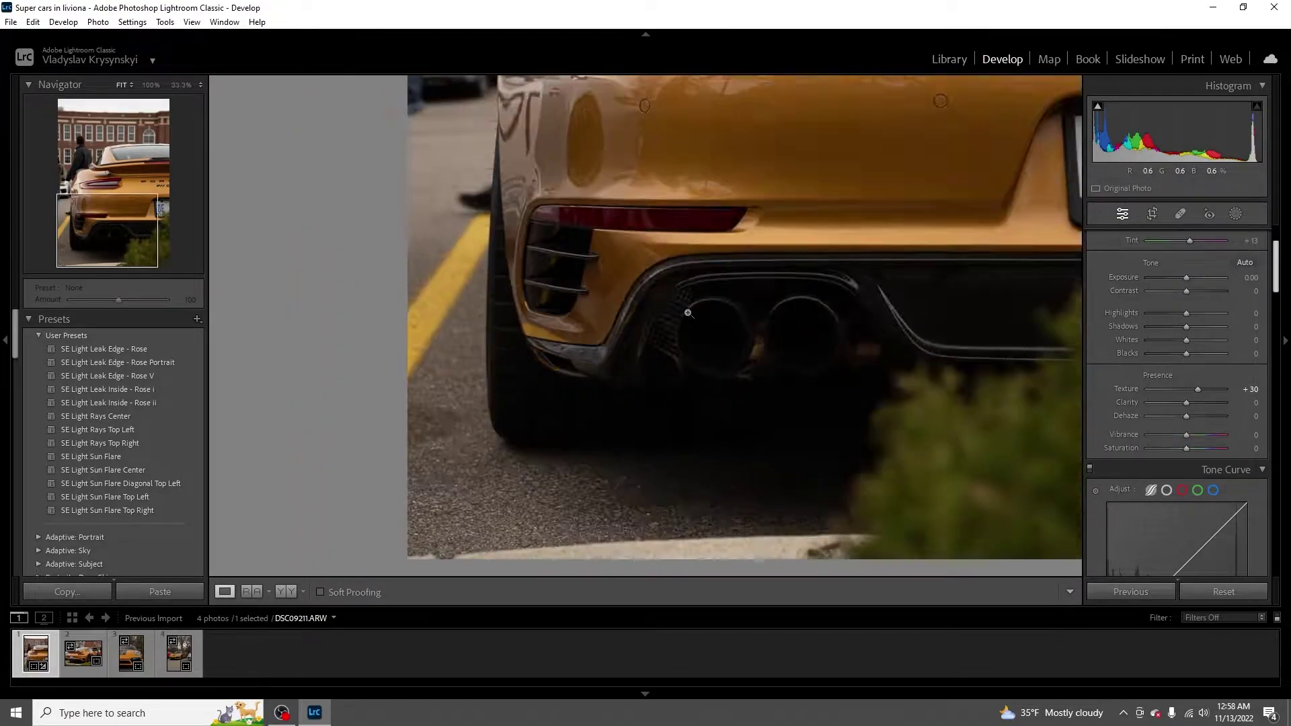
{"action": "left_click", "coordinate": [553, 463]}
{"action": "left_click_drag", "start_coordinate": [744, 412], "coordinate": [752, 577]}
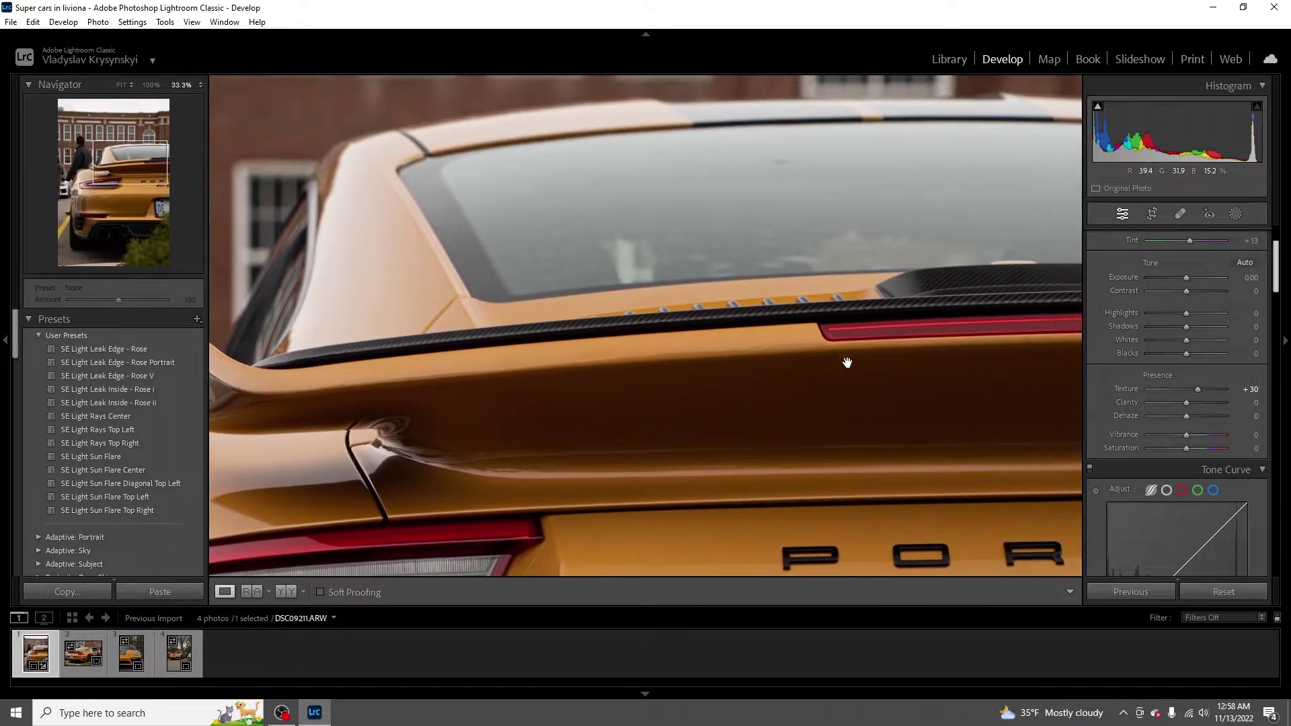
{"action": "mouse_move", "coordinate": [1200, 389]}
{"action": "left_mouse_down"}
{"action": "mouse_move", "coordinate": [1188, 389]}
{"action": "mouse_move", "coordinate": [1201, 389]}
{"action": "left_mouse_up"}
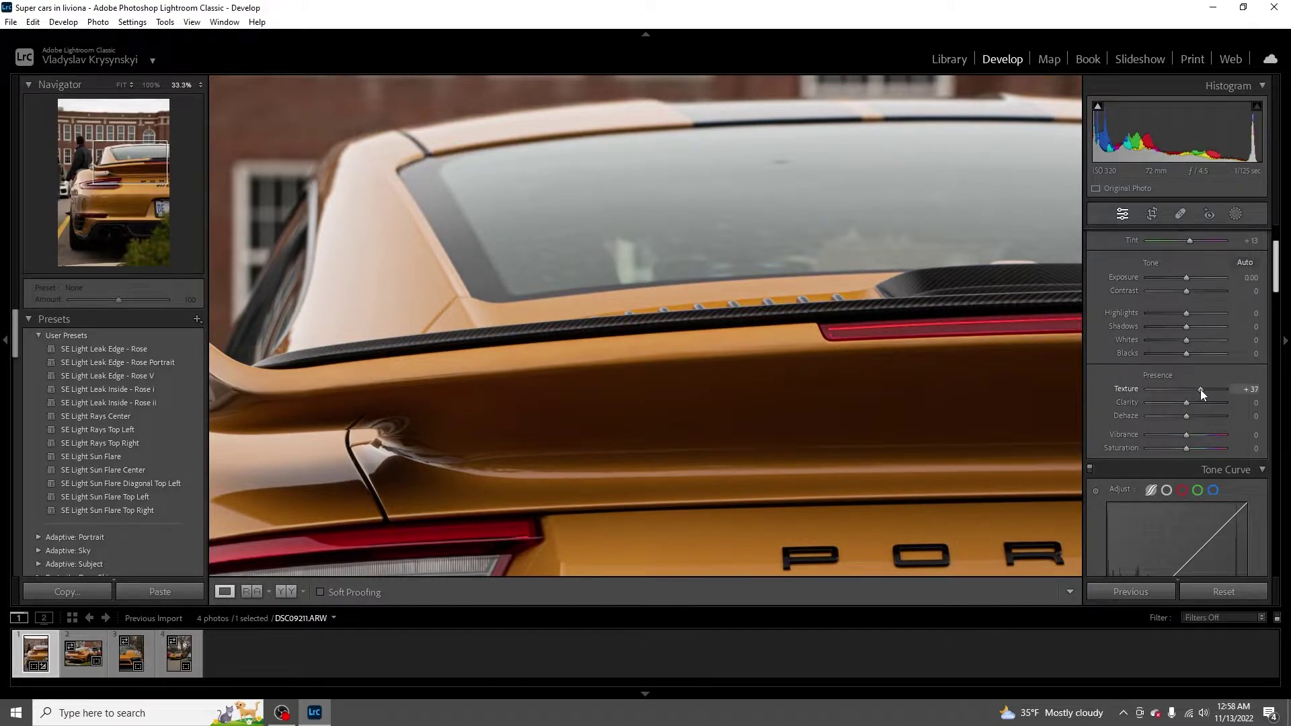
- Lower Texture to +30 and examine the car body, rear reflector and exhaust area up close
{"action": "left_click", "coordinate": [867, 308]}
{"action": "left_click_drag", "start_coordinate": [753, 483], "coordinate": [688, 321]}
{"action": "left_click_drag", "start_coordinate": [788, 389], "coordinate": [665, 351]}
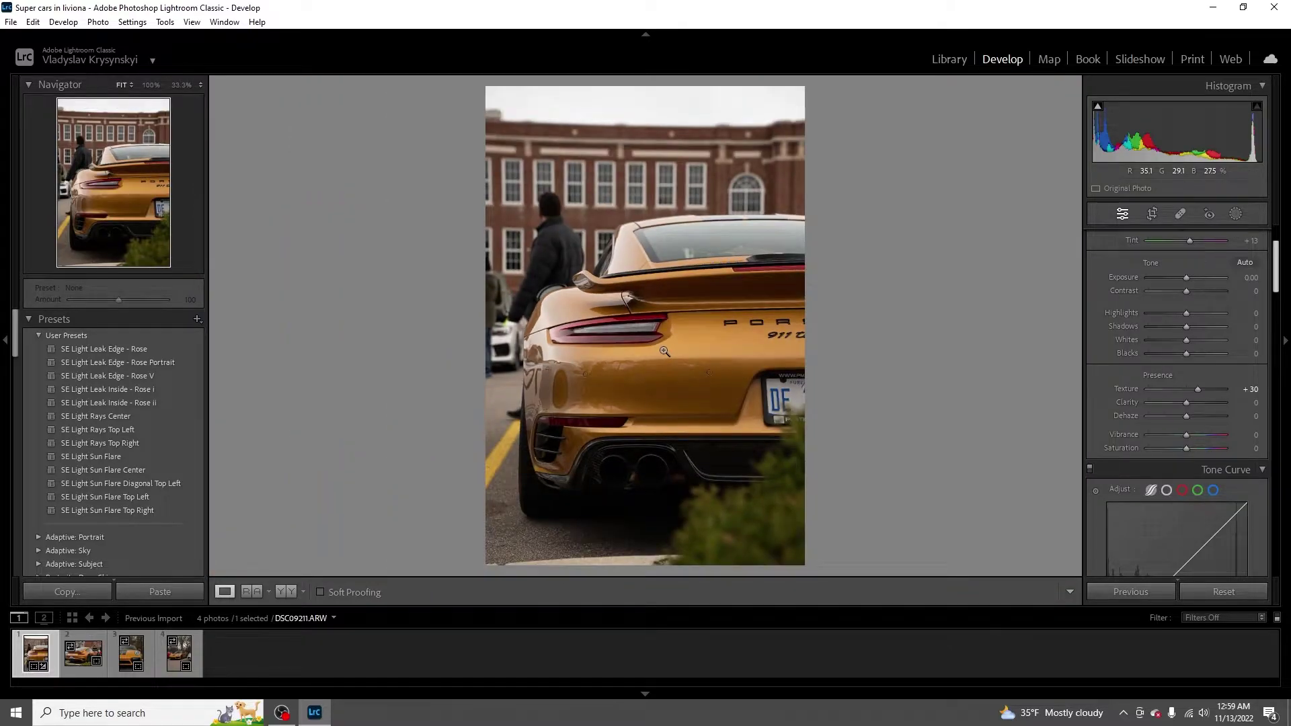
{"action": "left_click", "coordinate": [608, 413]}
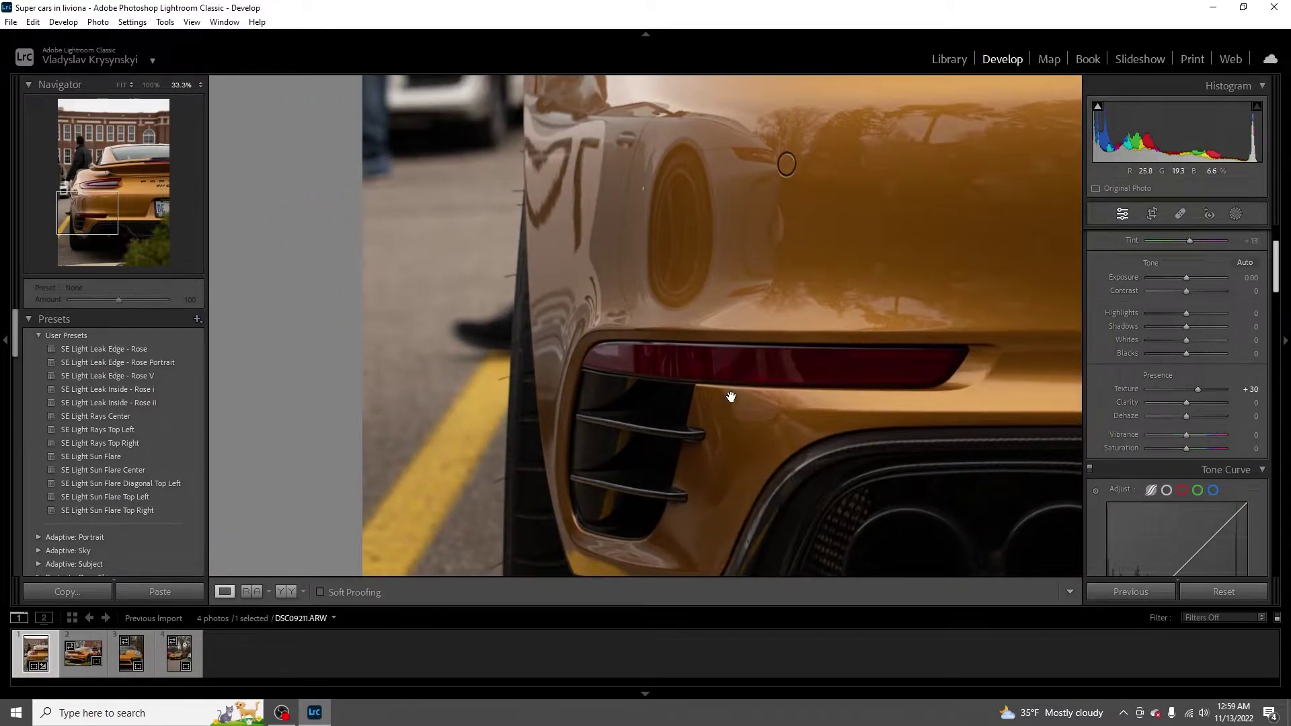
{"action": "left_click_drag", "start_coordinate": [724, 403], "coordinate": [645, 349]}
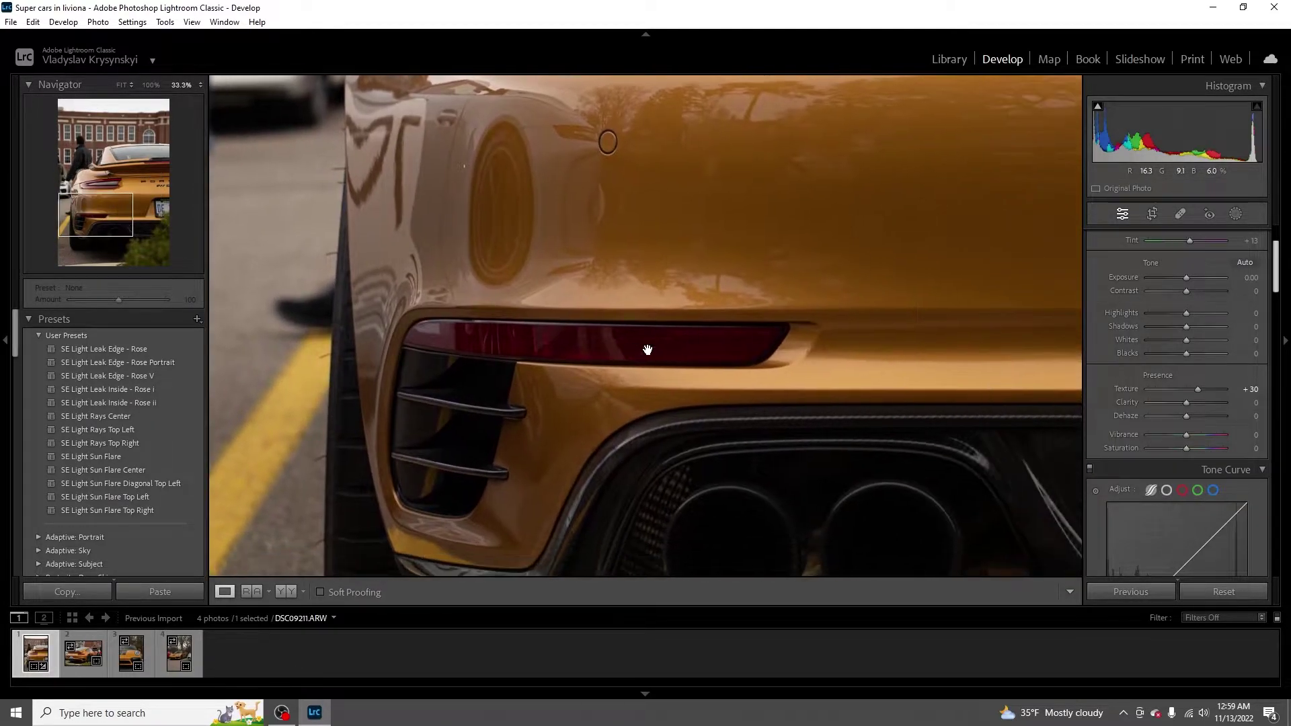
- Compare the rear bumper with Texture reset to 0, restore Texture to +30, and check the photo up close and in full
{"action": "double_click", "coordinate": [1196, 390]}
{"action": "left_click_drag", "start_coordinate": [1184, 390], "coordinate": [1197, 389]}
{"action": "left_click", "coordinate": [771, 390]}
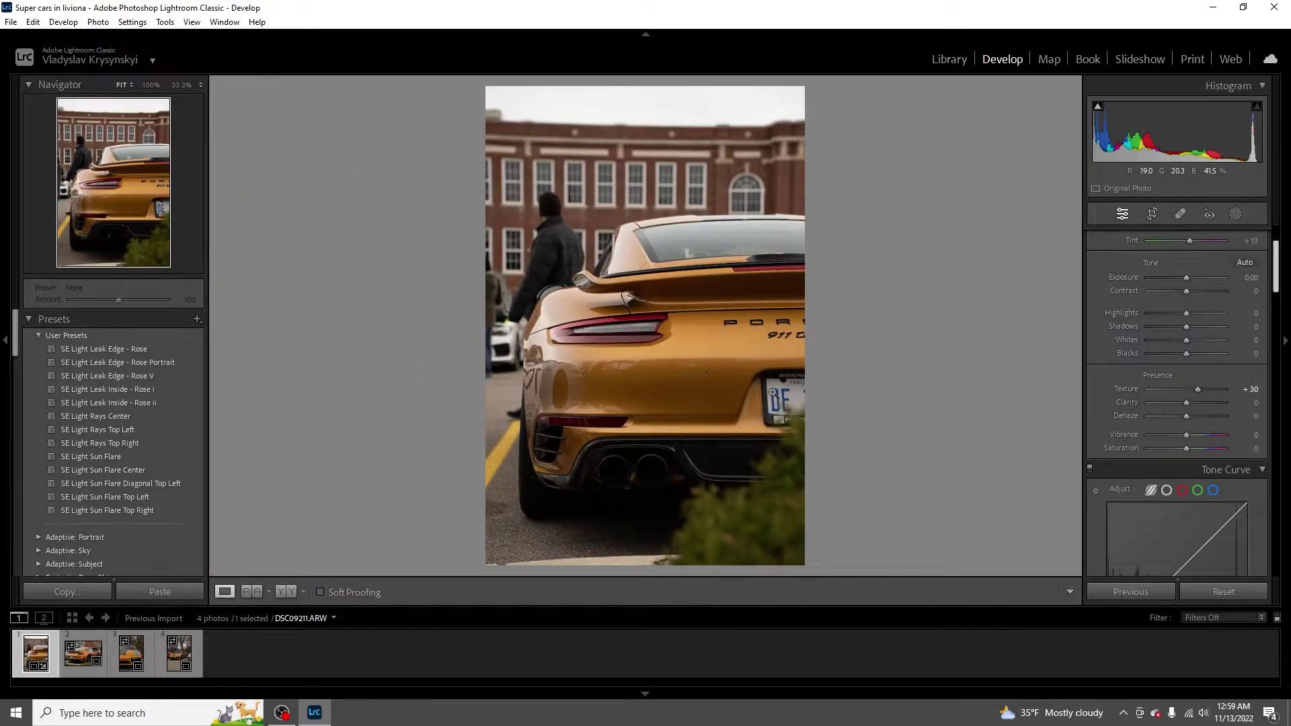
{"action": "left_click", "coordinate": [773, 394]}
{"action": "left_click", "coordinate": [710, 323]}
- Try Saturation at −35 and Vibrance at −54 separately on the full photo, resetting each to 0
{"action": "mouse_move", "coordinate": [1189, 453]}
{"action": "left_mouse_down"}
{"action": "mouse_move", "coordinate": [1165, 454]}
{"action": "mouse_move", "coordinate": [1177, 452]}
{"action": "left_mouse_up"}
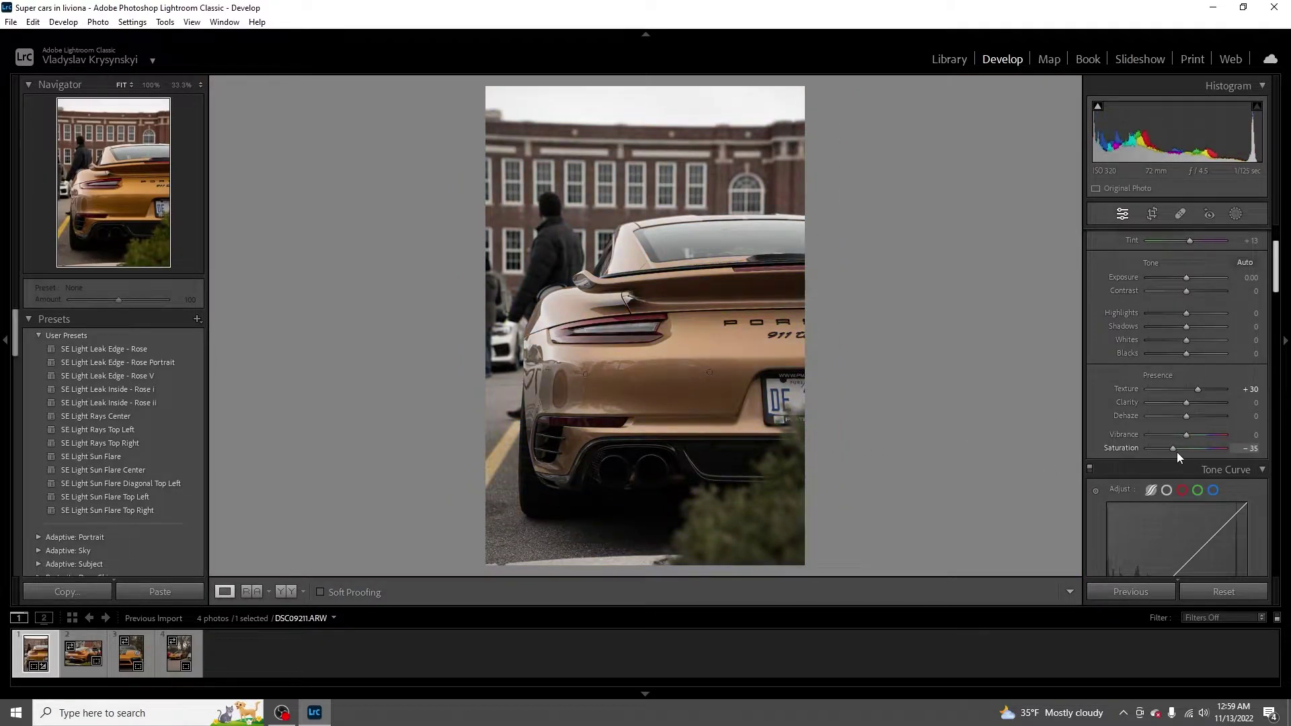
{"action": "double_click", "coordinate": [1177, 451]}
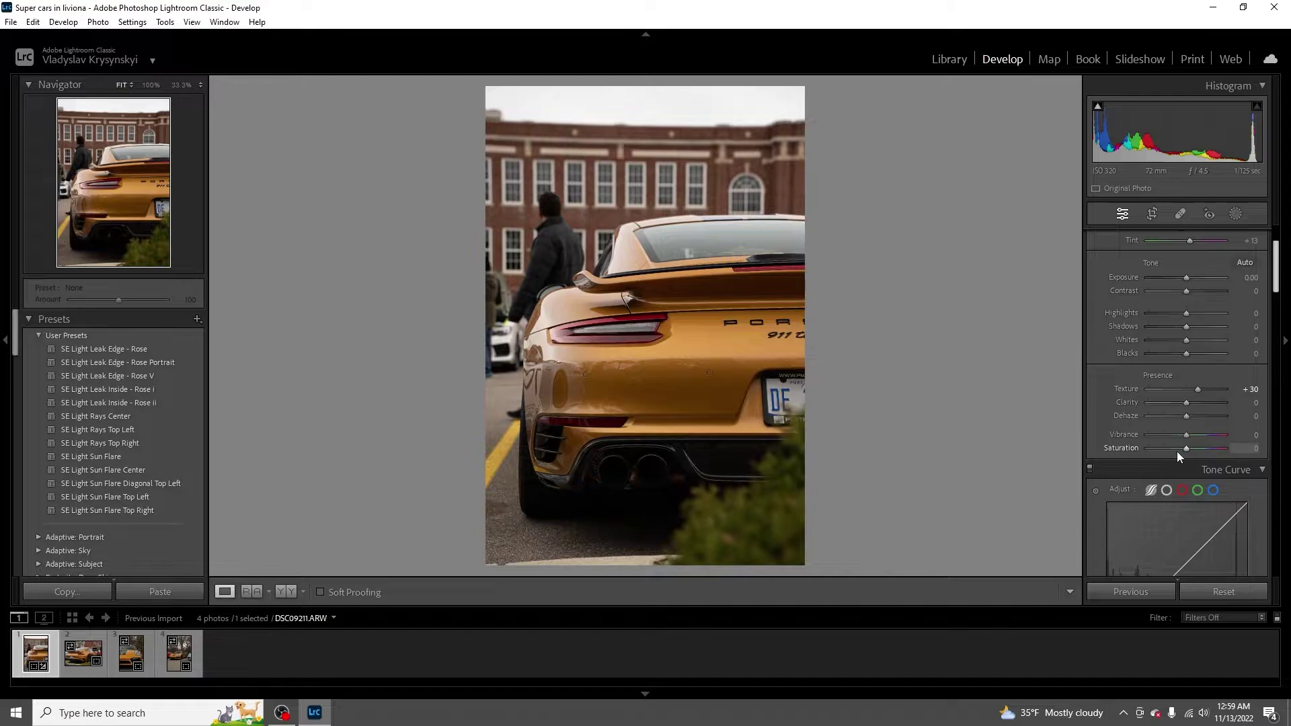
{"action": "left_click_drag", "start_coordinate": [1186, 434], "coordinate": [1166, 436]}
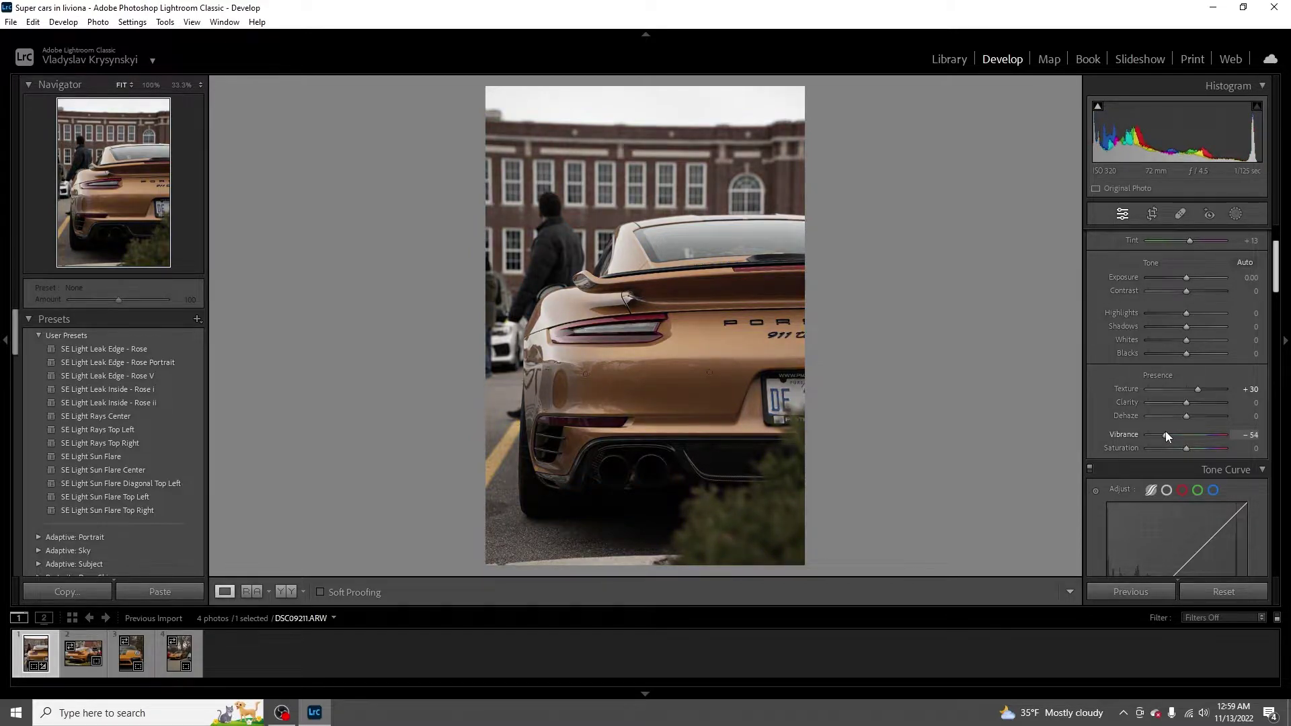
{"action": "double_click", "coordinate": [1166, 433]}
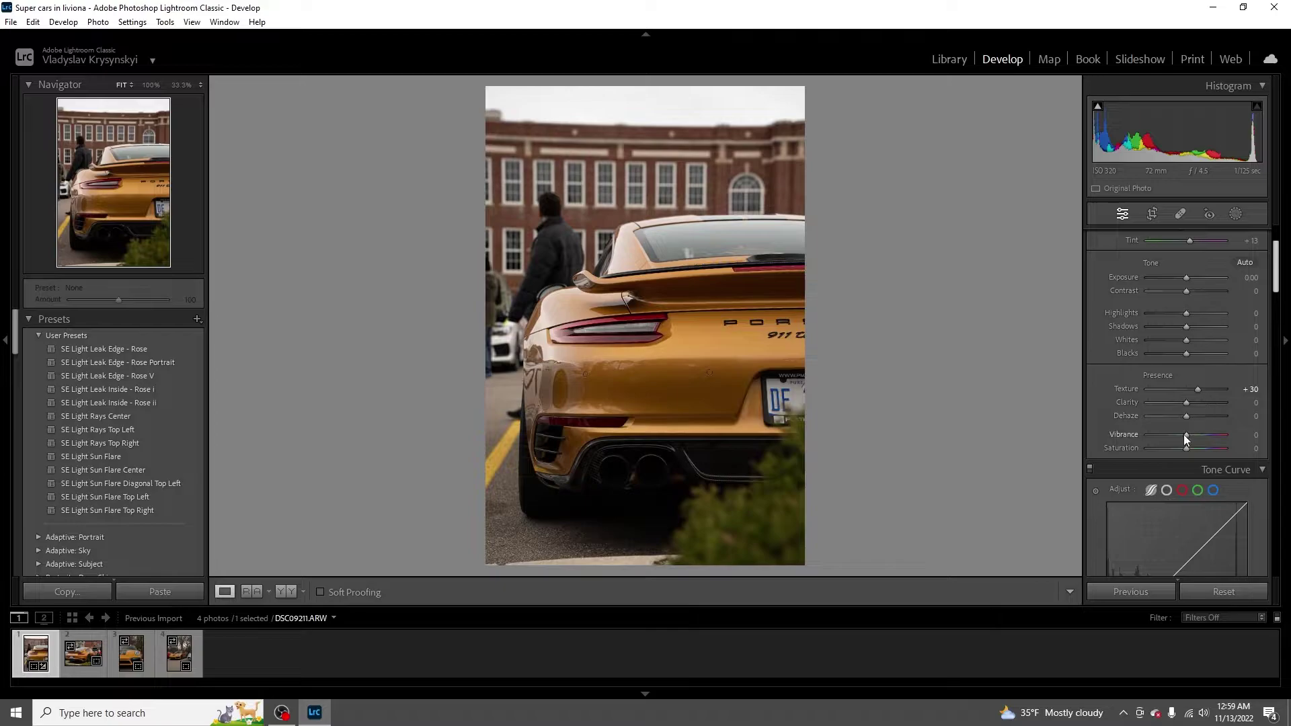
- Try raising the tone curve's Shadows region to +67, undo it, and look over the curve's region controls
{"action": "scroll", "coordinate": [1103, 400], "scroll_direction": "down", "scroll_amount": 3}
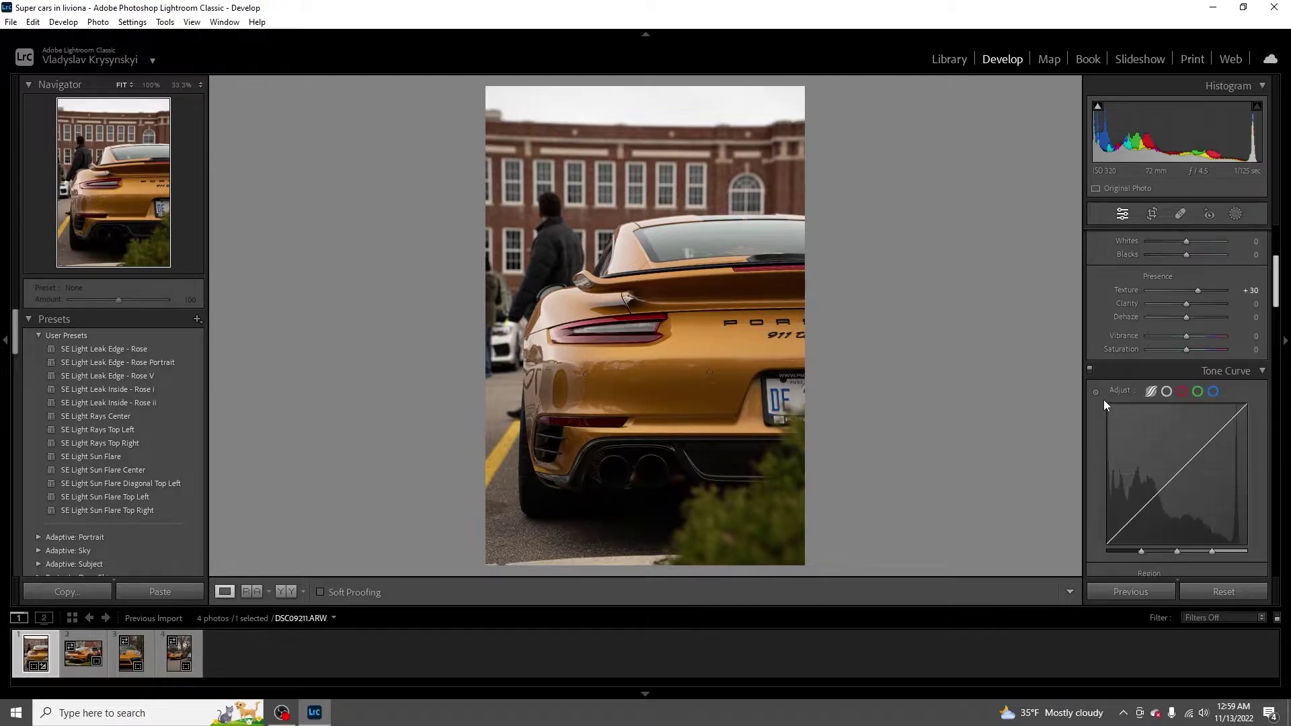
{"action": "scroll", "coordinate": [1104, 400], "scroll_direction": "down", "scroll_amount": 10}
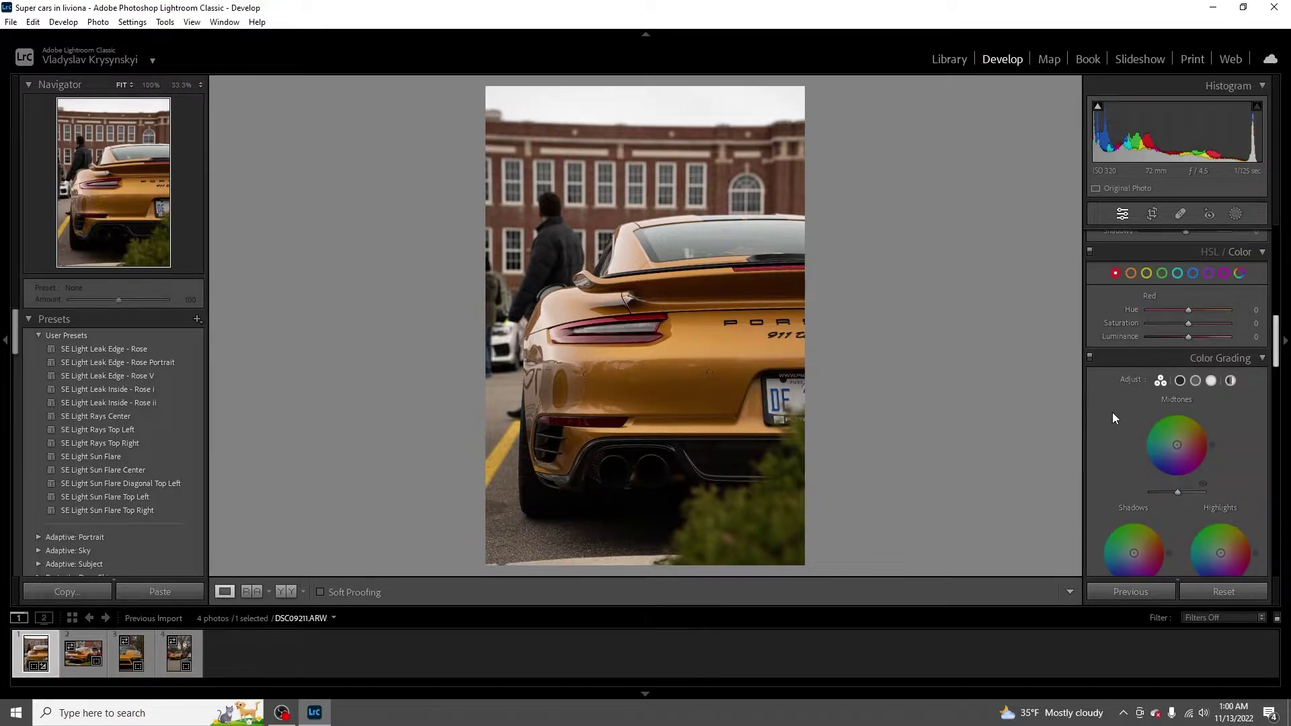
{"action": "scroll", "coordinate": [1115, 412], "scroll_direction": "up", "scroll_amount": 9}
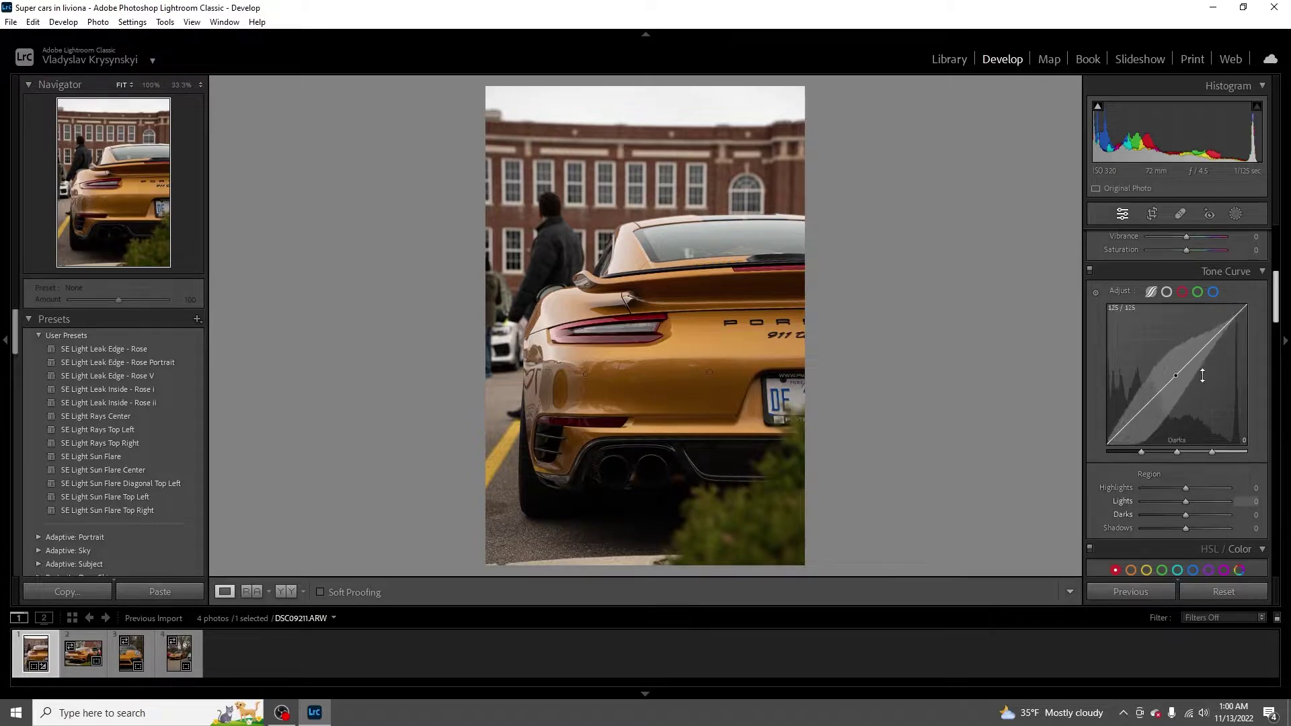
{"action": "scroll", "coordinate": [1183, 397], "scroll_direction": "up", "scroll_amount": 3}
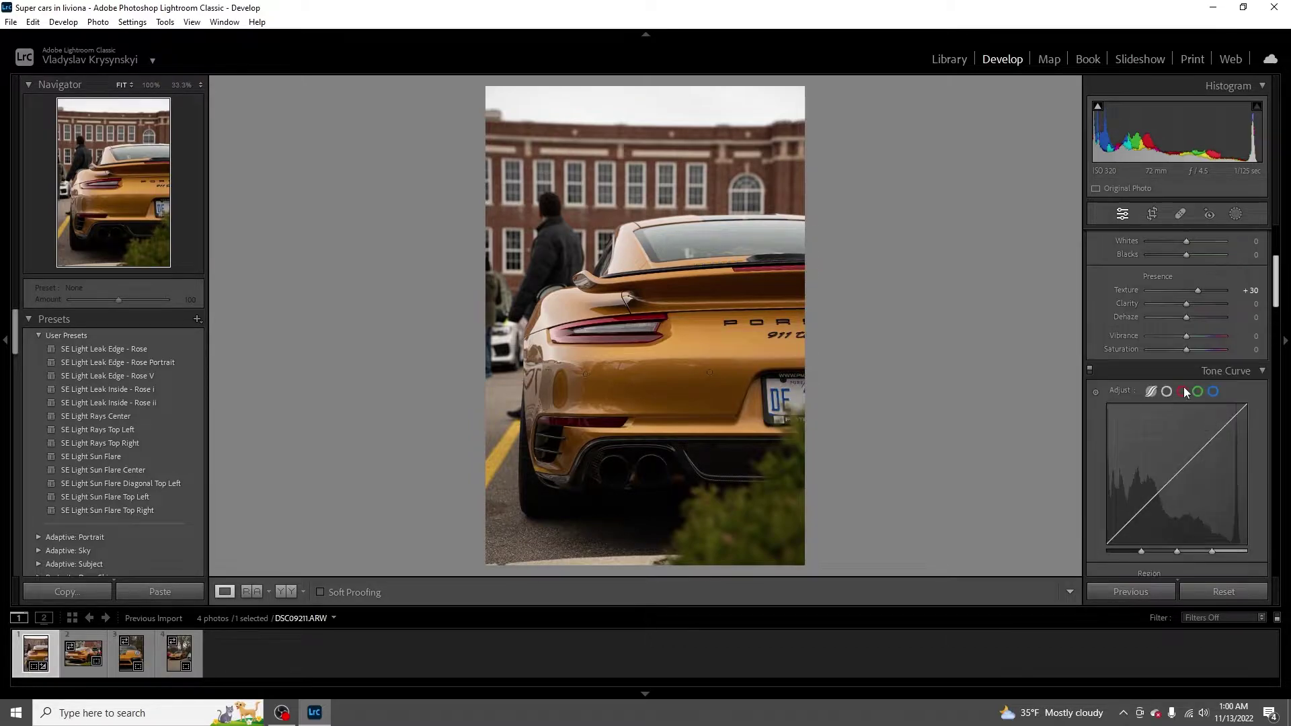
{"action": "left_click_drag", "start_coordinate": [1137, 528], "coordinate": [1134, 506]}
{"action": "key", "text": "ctrl+z"}
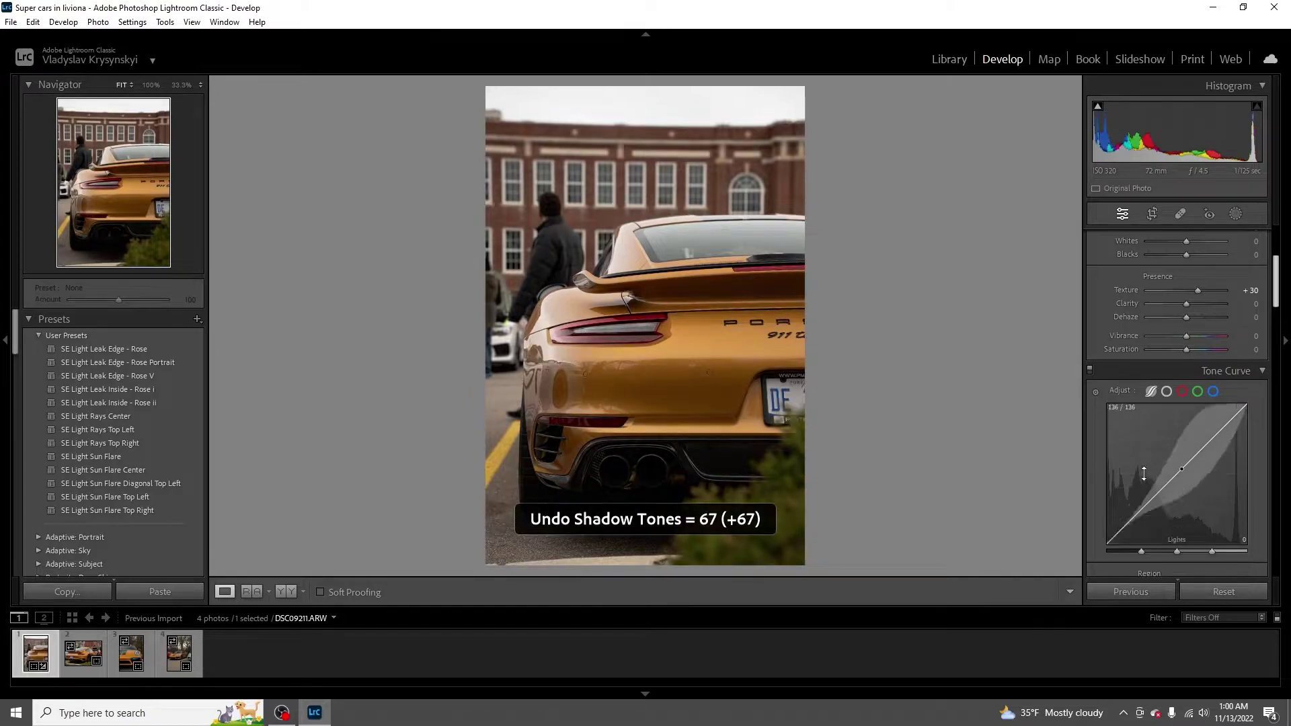
{"action": "scroll", "coordinate": [1131, 511], "scroll_direction": "down", "scroll_amount": 5}
{"action": "scroll", "coordinate": [1155, 421], "scroll_direction": "up", "scroll_amount": 4}
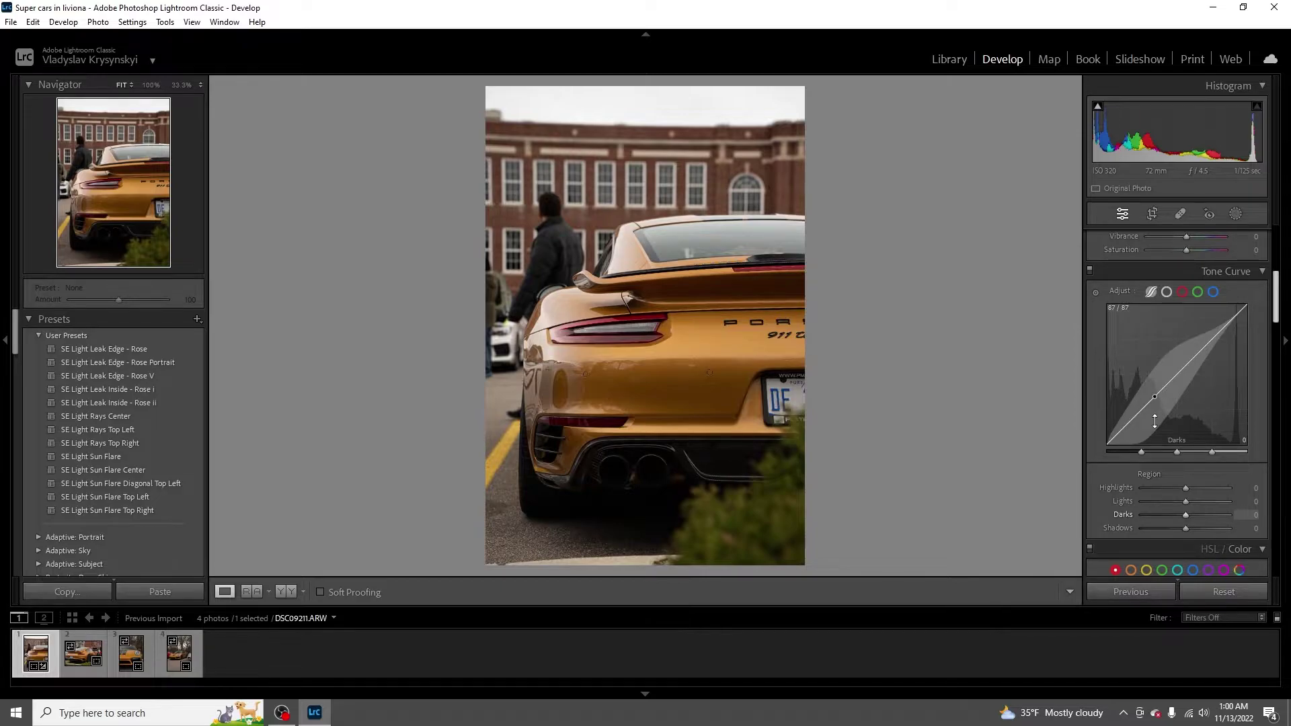
{"action": "mouse_move", "coordinate": [1139, 455]}
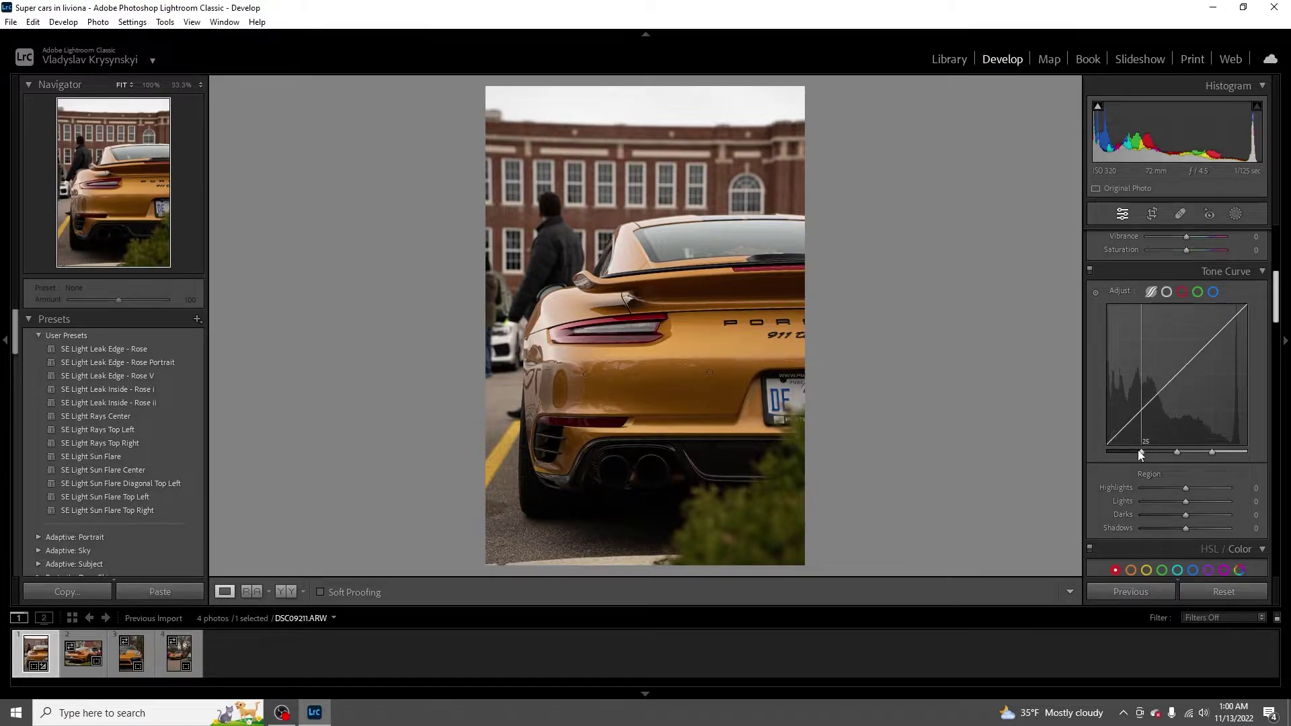
- Try a blue shadow tint in Color Grading at hue 222 and saturation 58, and reset the shadow saturation to 0
{"action": "scroll", "coordinate": [1140, 454], "scroll_direction": "down", "scroll_amount": 3}
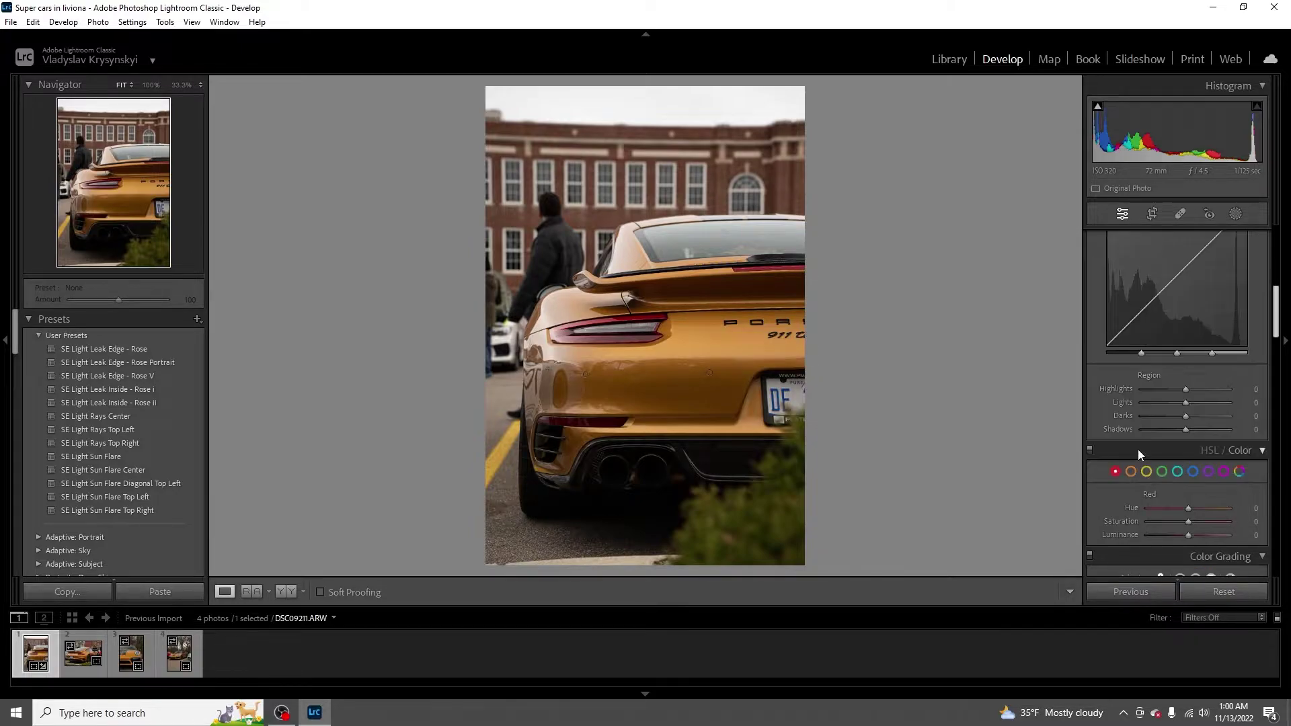
{"action": "scroll", "coordinate": [1137, 449], "scroll_direction": "down", "scroll_amount": 6}
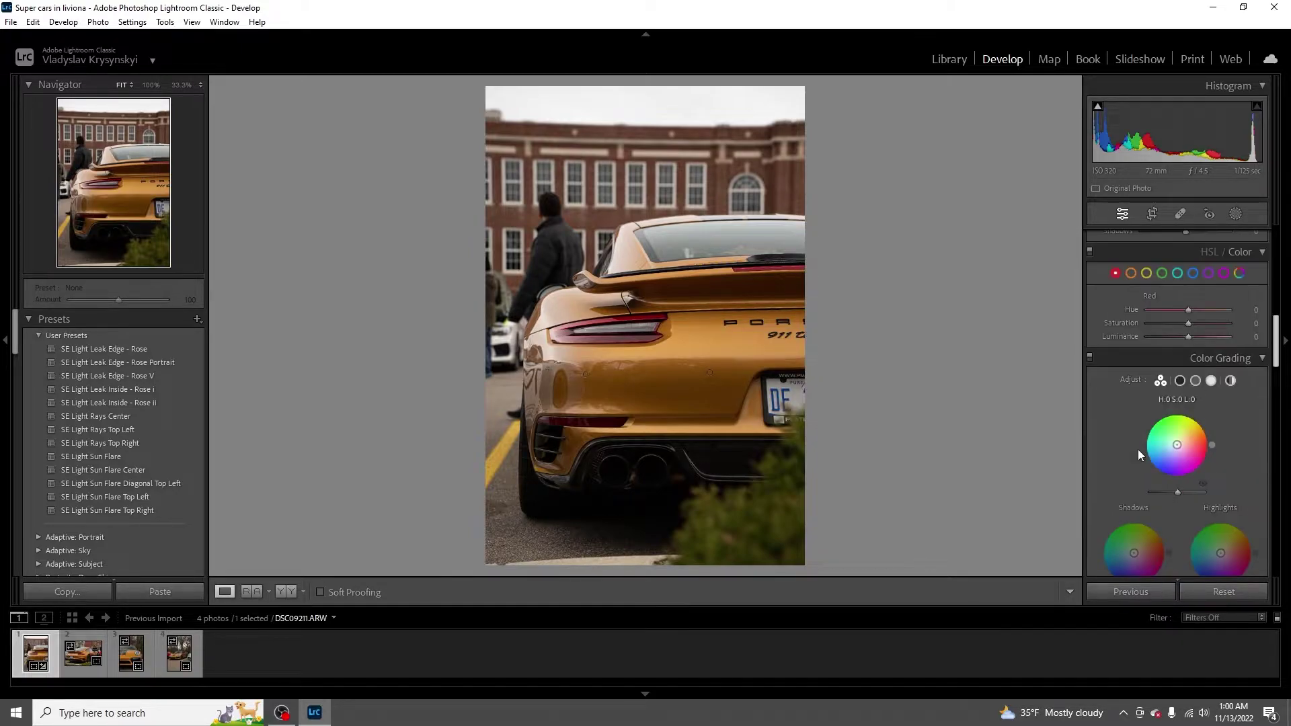
{"action": "scroll", "coordinate": [1135, 457], "scroll_direction": "down", "scroll_amount": 3}
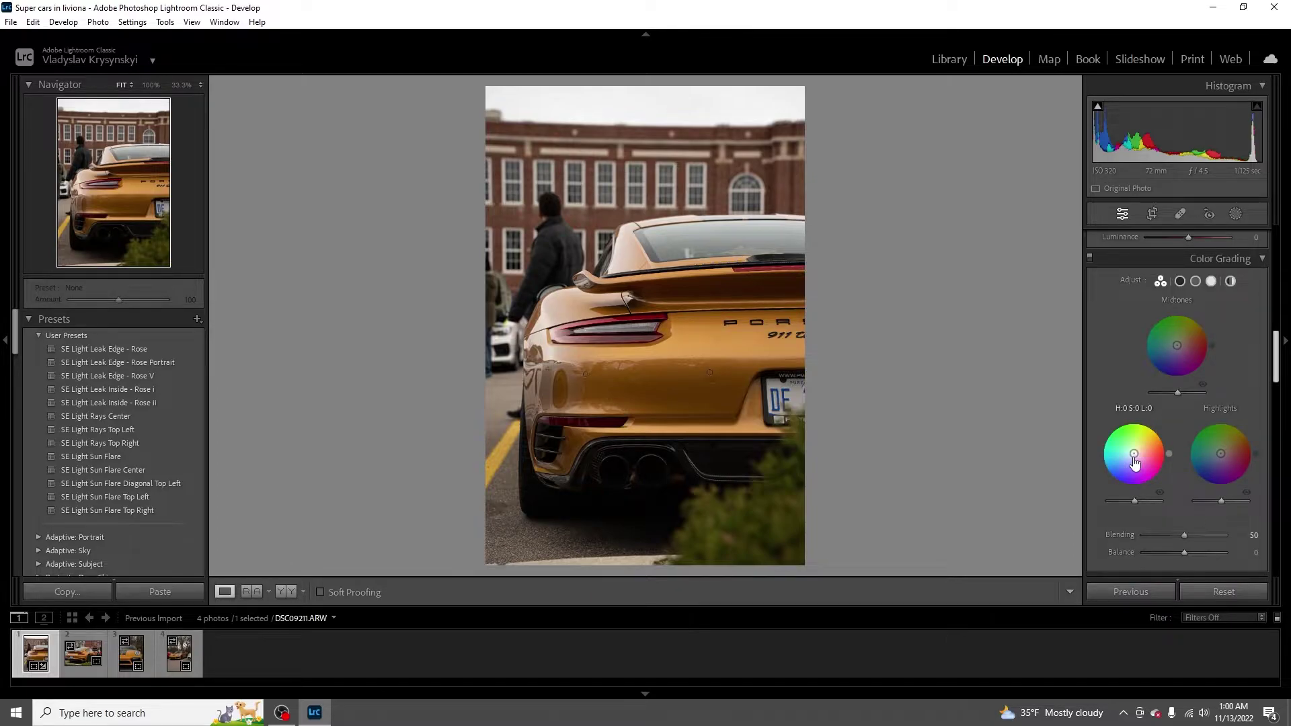
{"action": "mouse_move", "coordinate": [1133, 456]}
{"action": "left_mouse_down"}
{"action": "mouse_move", "coordinate": [1126, 447]}
{"action": "mouse_move", "coordinate": [1123, 464]}
{"action": "left_mouse_up"}
{"action": "left_click", "coordinate": [619, 455]}
{"action": "left_click", "coordinate": [619, 455]}
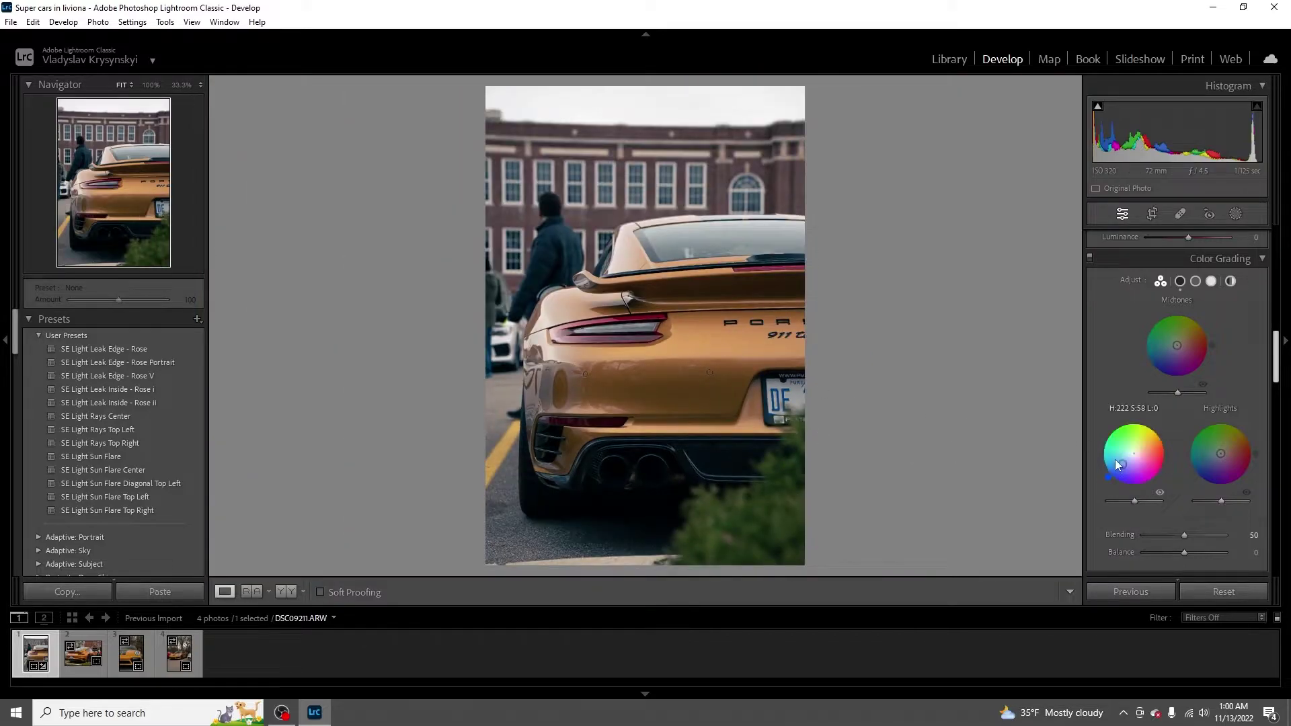
{"action": "left_click_drag", "start_coordinate": [1123, 470], "coordinate": [1134, 453]}
- Try colour tints in the highlights and midtones of Color Grading, and reset both saturations to 0
{"action": "mouse_move", "coordinate": [1220, 453]}
{"action": "left_mouse_down"}
{"action": "mouse_move", "coordinate": [1233, 432]}
{"action": "mouse_move", "coordinate": [1226, 445]}
{"action": "left_mouse_up"}
{"action": "double_click", "coordinate": [1225, 445]}
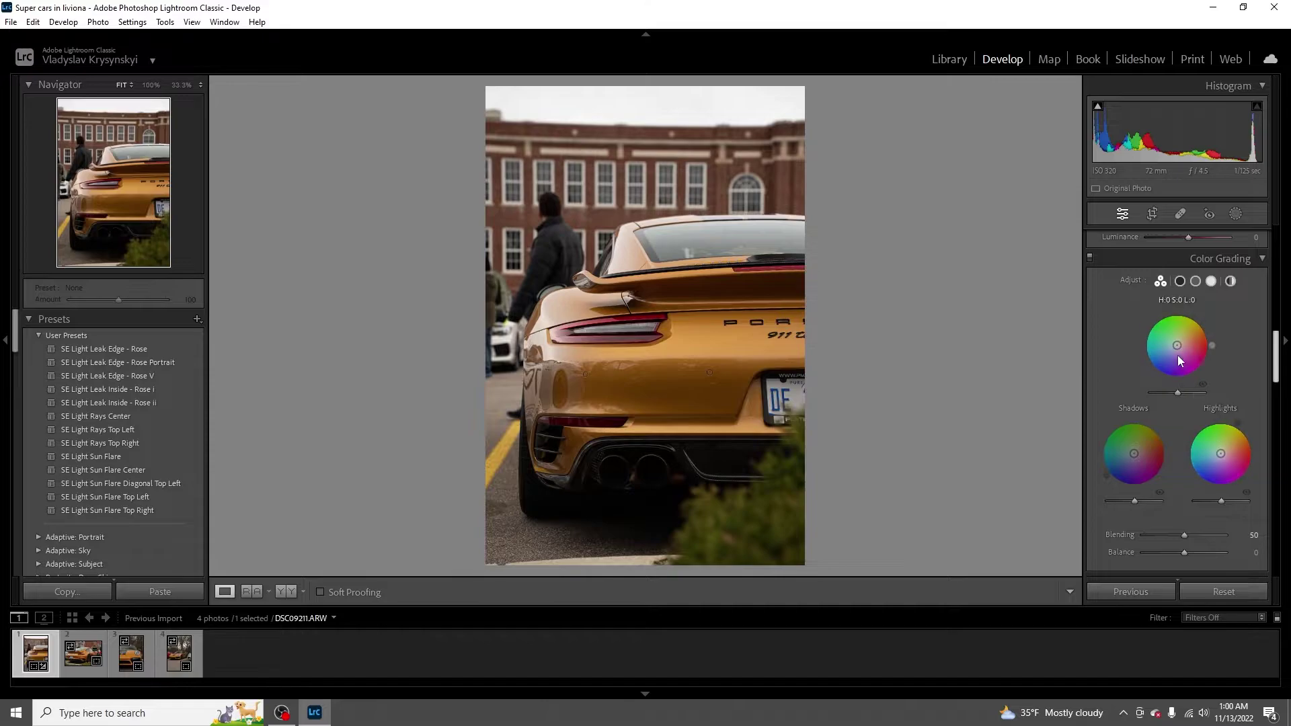
{"action": "mouse_move", "coordinate": [1177, 345]}
{"action": "left_mouse_down"}
{"action": "mouse_move", "coordinate": [1176, 357]}
{"action": "mouse_move", "coordinate": [1182, 335]}
{"action": "mouse_move", "coordinate": [1177, 345]}
{"action": "left_mouse_up"}
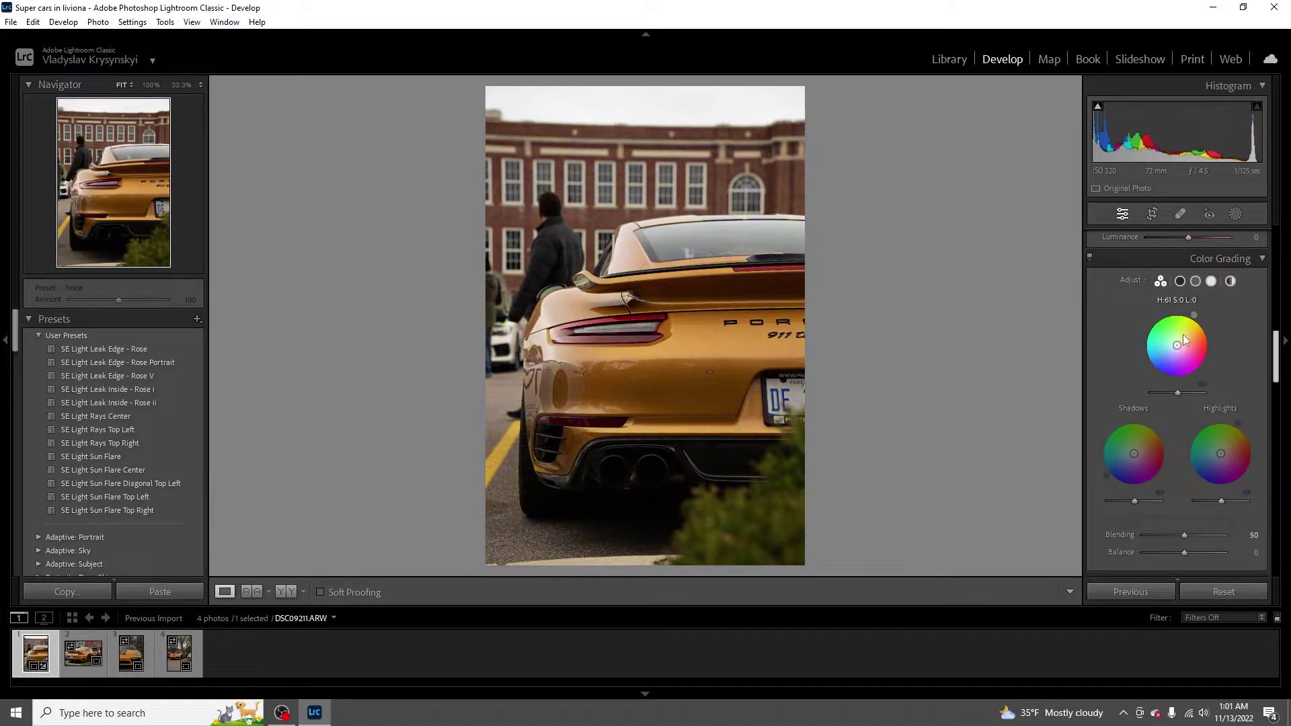
- Tint the shadows blue at hue 214 and saturation 27, and compare before and after using the edit history, keeping the tint
{"action": "left_click_drag", "start_coordinate": [1135, 456], "coordinate": [1128, 457]}
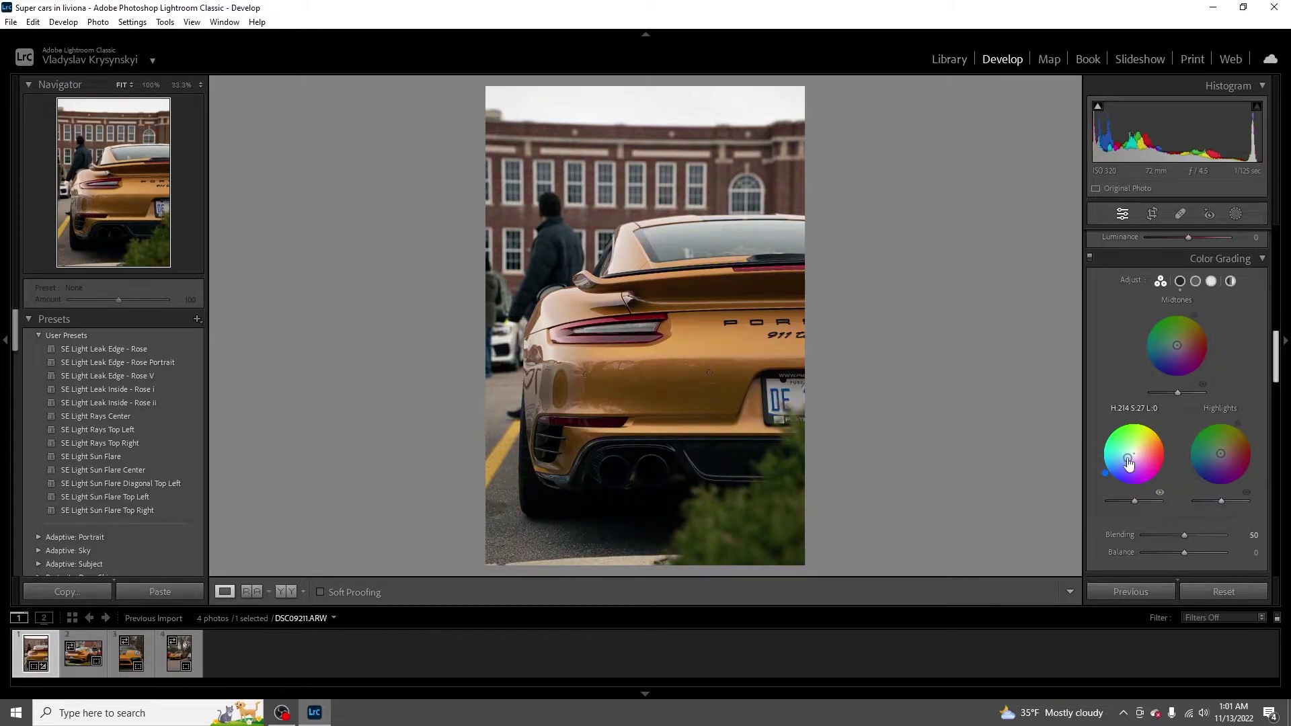
{"action": "left_click", "coordinate": [95, 417]}
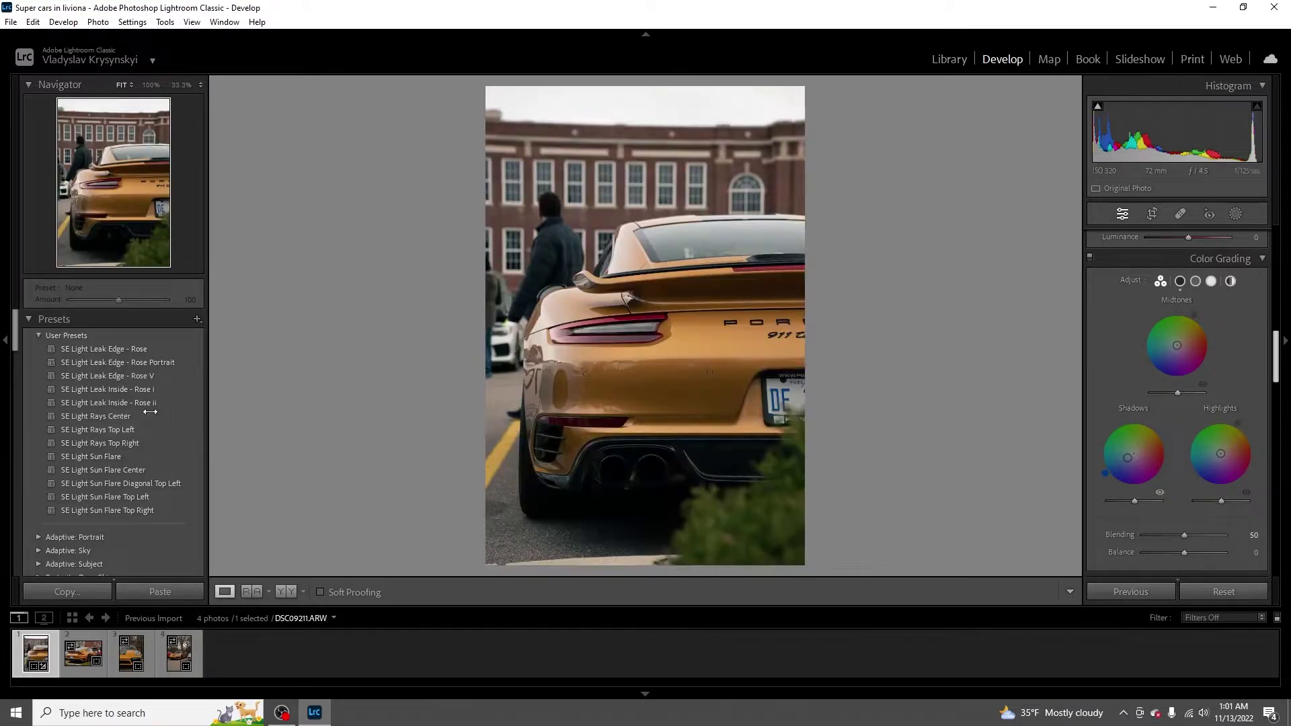
{"action": "scroll", "coordinate": [108, 443], "scroll_direction": "down", "scroll_amount": 5}
{"action": "scroll", "coordinate": [111, 444], "scroll_direction": "up", "scroll_amount": 5}
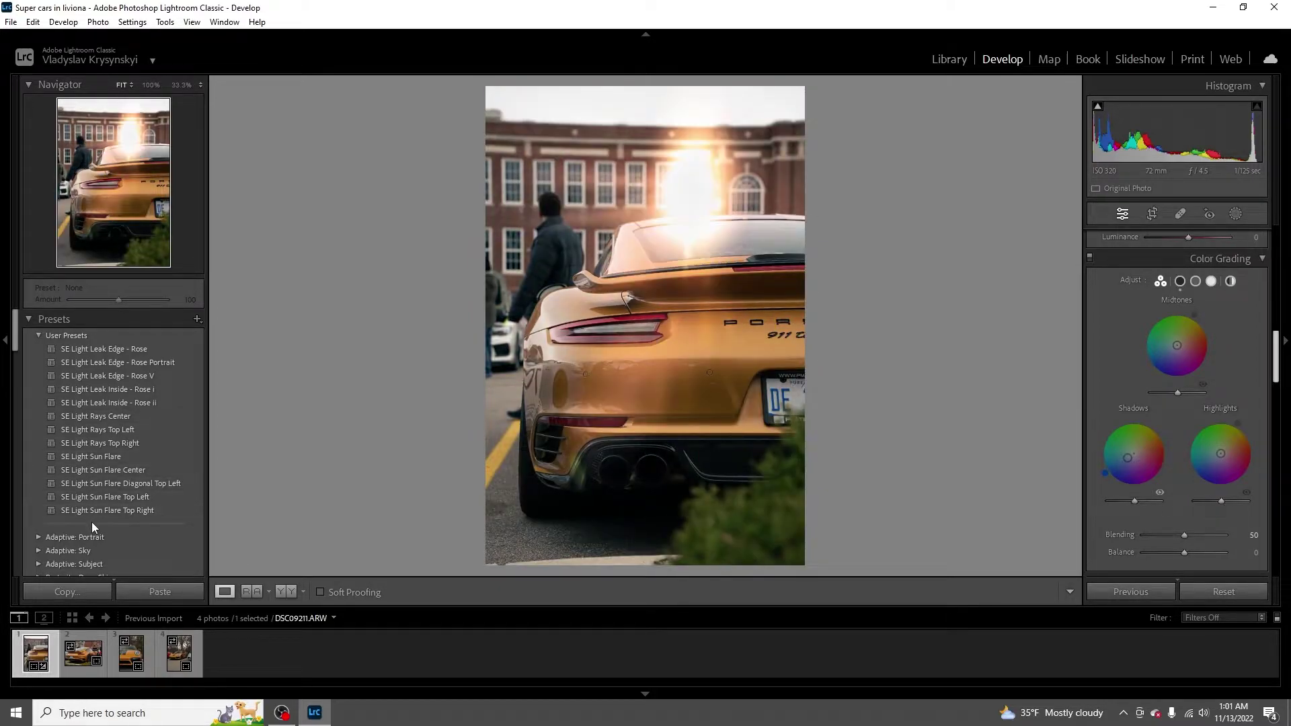
{"action": "scroll", "coordinate": [125, 536], "scroll_direction": "down", "scroll_amount": 2}
{"action": "scroll", "coordinate": [72, 468], "scroll_direction": "down", "scroll_amount": 6}
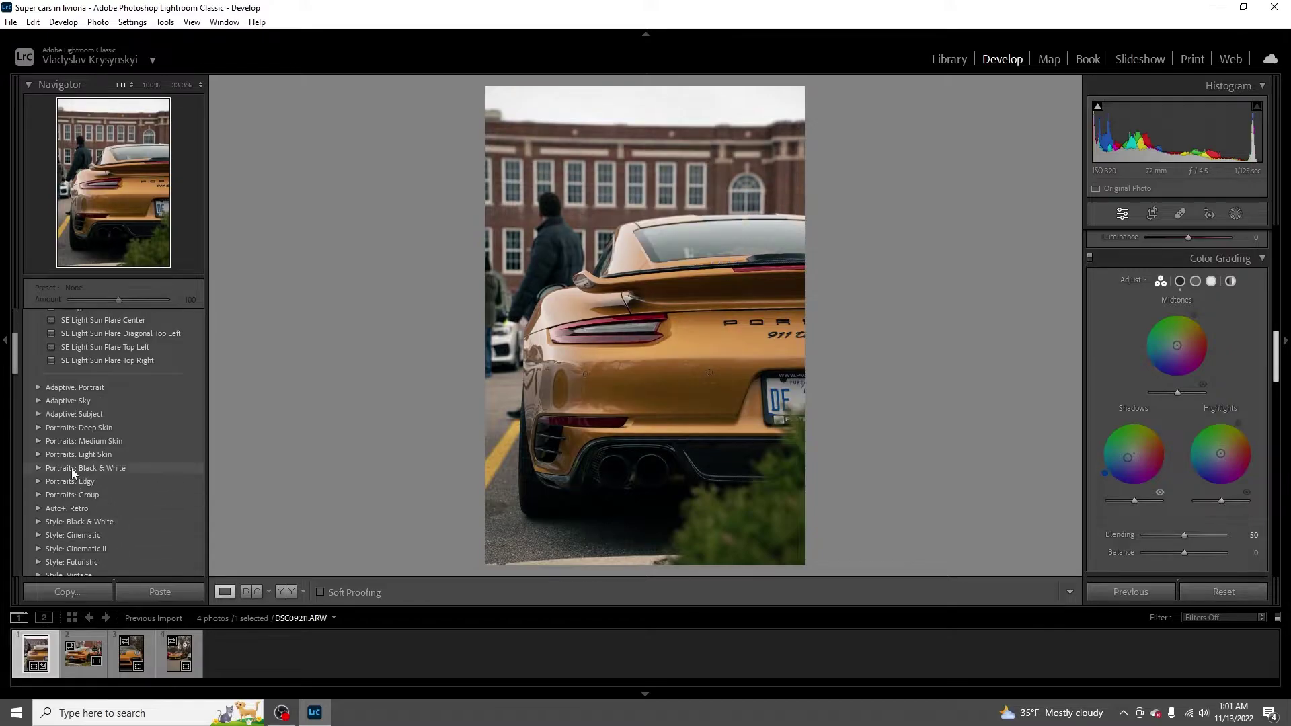
{"action": "scroll", "coordinate": [92, 397], "scroll_direction": "up", "scroll_amount": 5}
{"action": "scroll", "coordinate": [91, 422], "scroll_direction": "down", "scroll_amount": 12}
{"action": "left_click", "coordinate": [70, 408]}
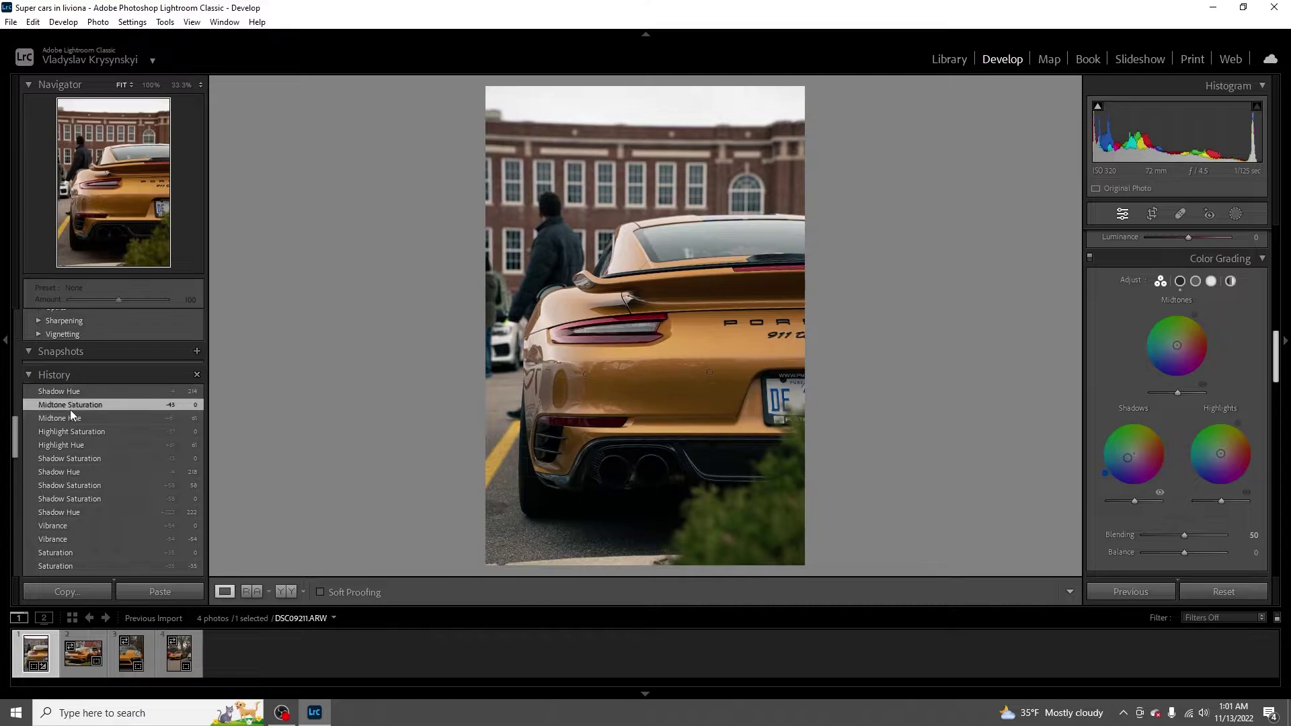
{"action": "left_click", "coordinate": [82, 392]}
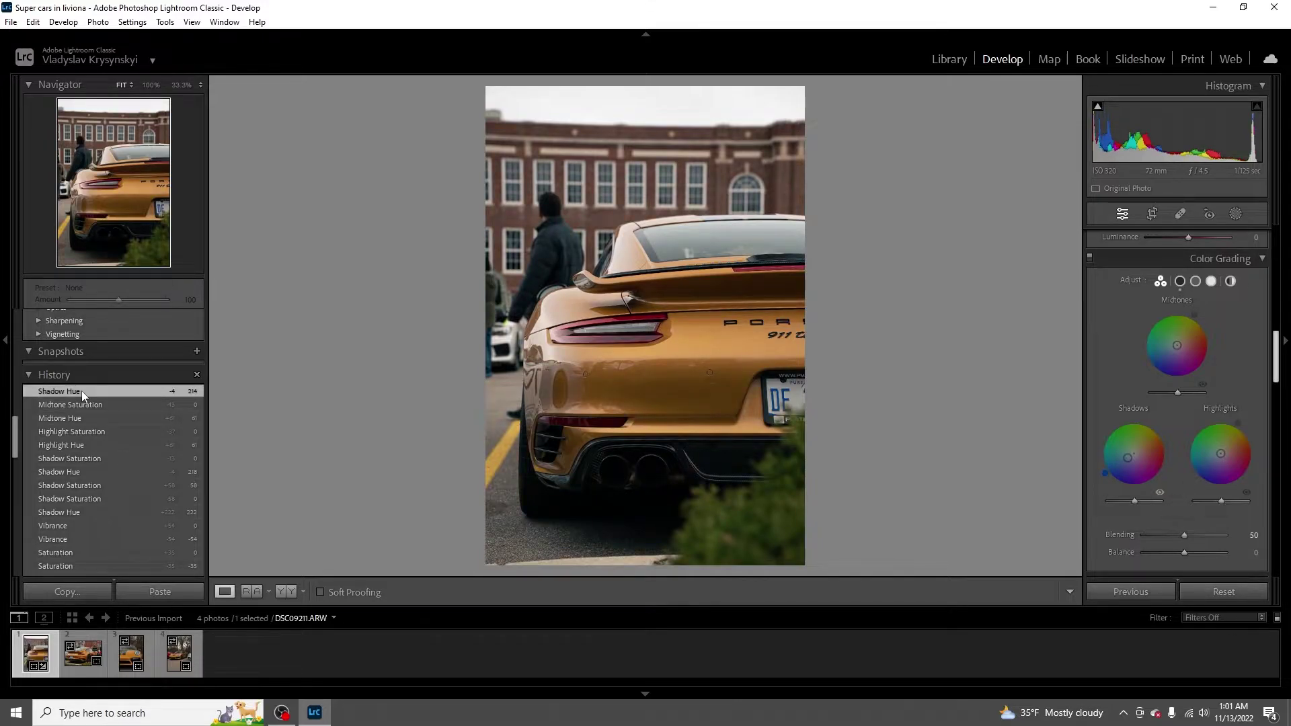
{"action": "left_click", "coordinate": [59, 404]}
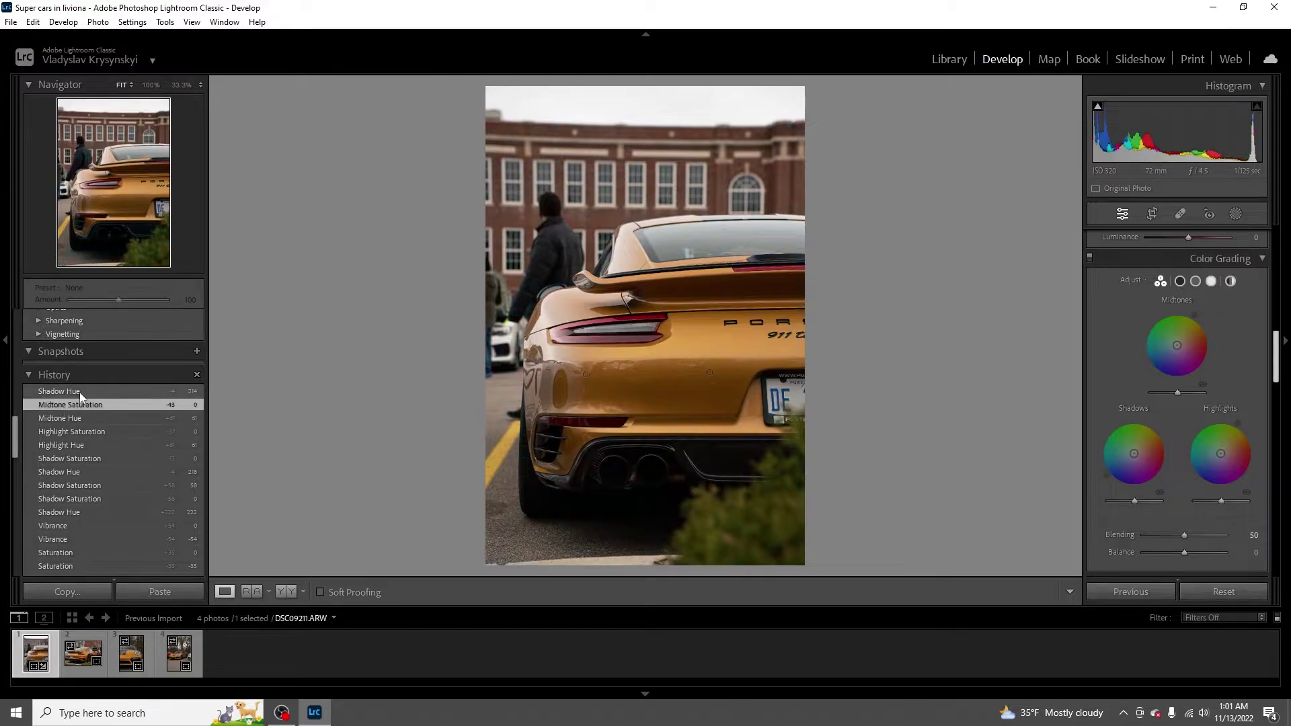
{"action": "left_click", "coordinate": [79, 393]}
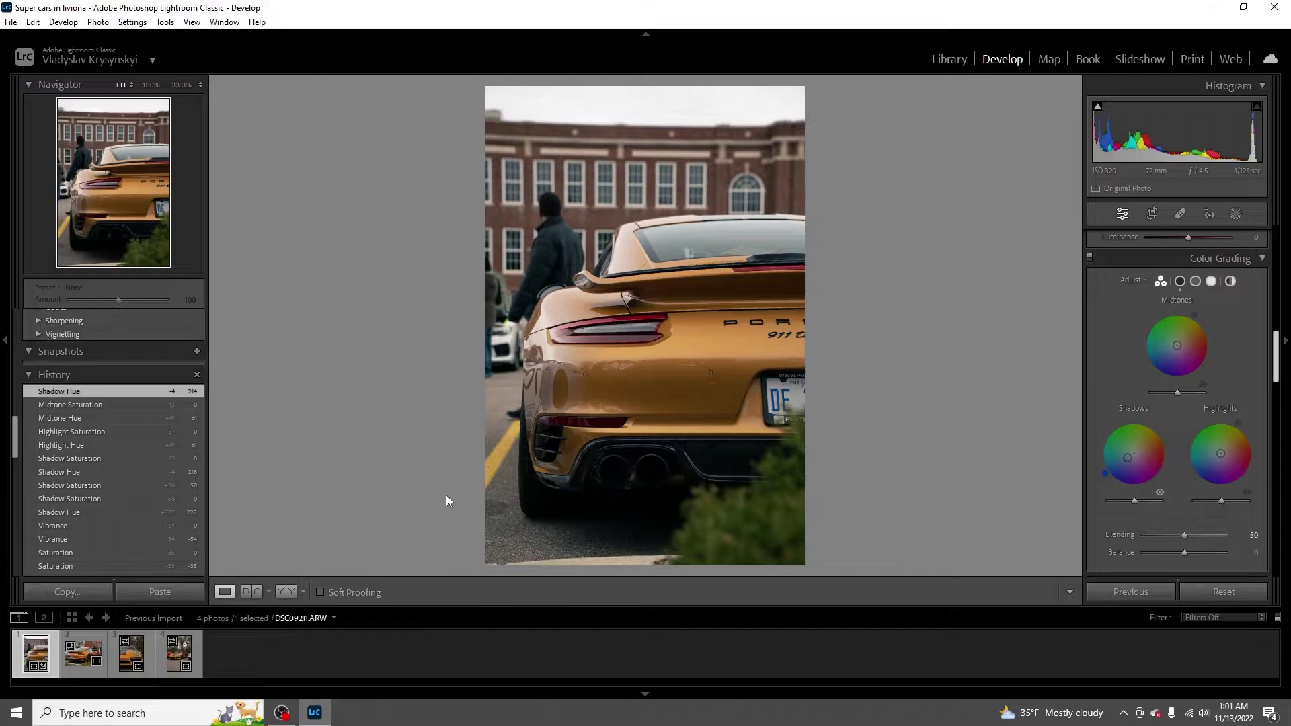
- Try an automatic Select Subject mask on the photo and delete the mask
{"action": "scroll", "coordinate": [1103, 403], "scroll_direction": "up", "scroll_amount": 10}
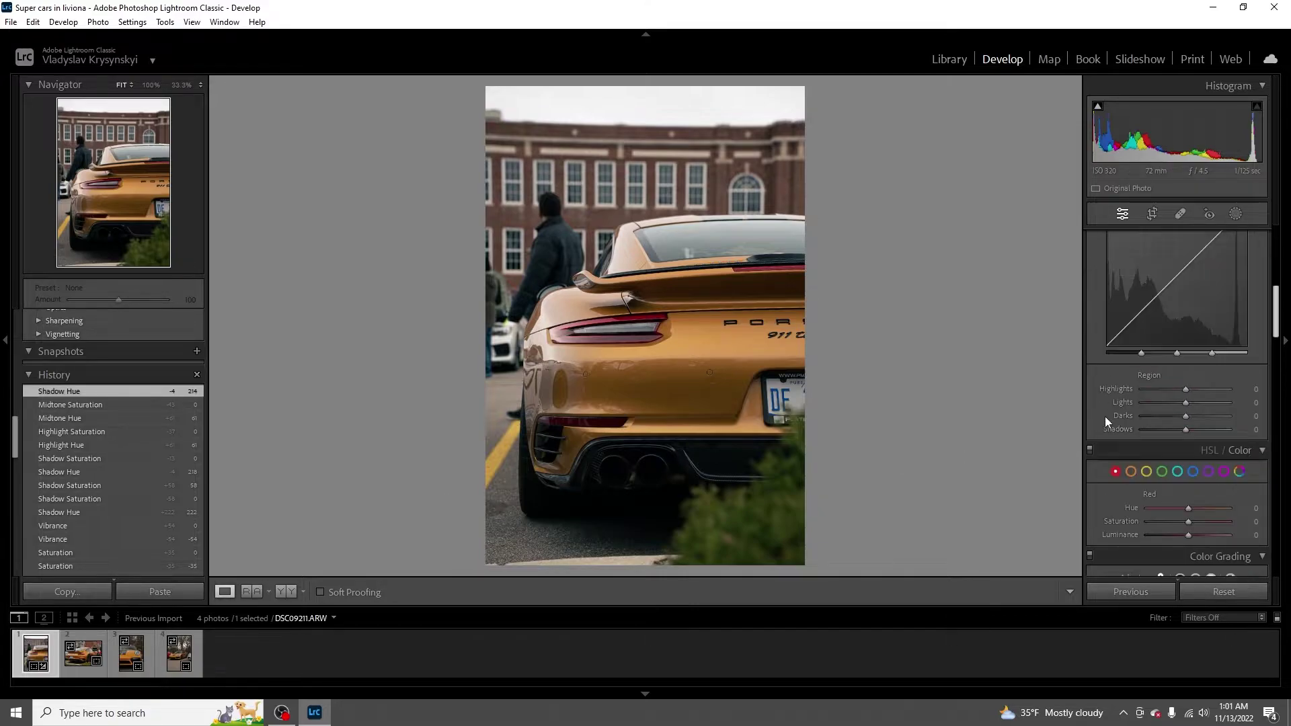
{"action": "scroll", "coordinate": [1115, 437], "scroll_direction": "down", "scroll_amount": 8}
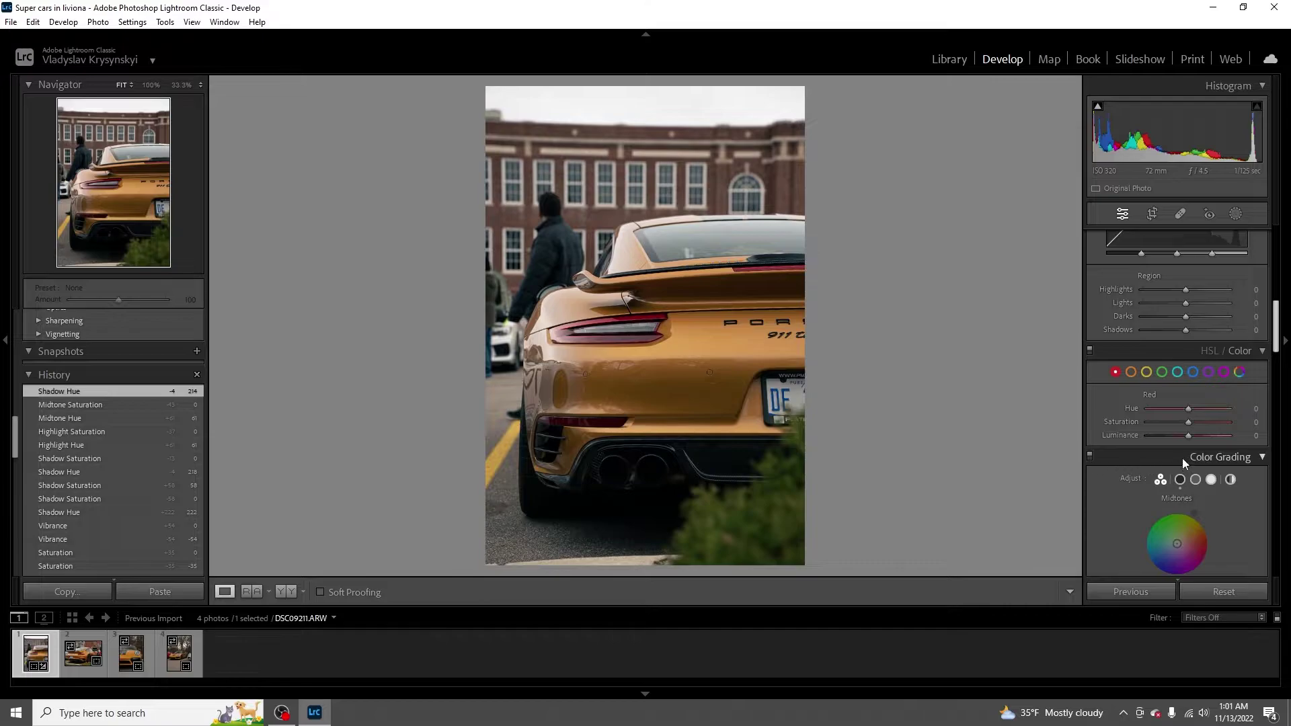
{"action": "scroll", "coordinate": [1182, 459], "scroll_direction": "up", "scroll_amount": 8}
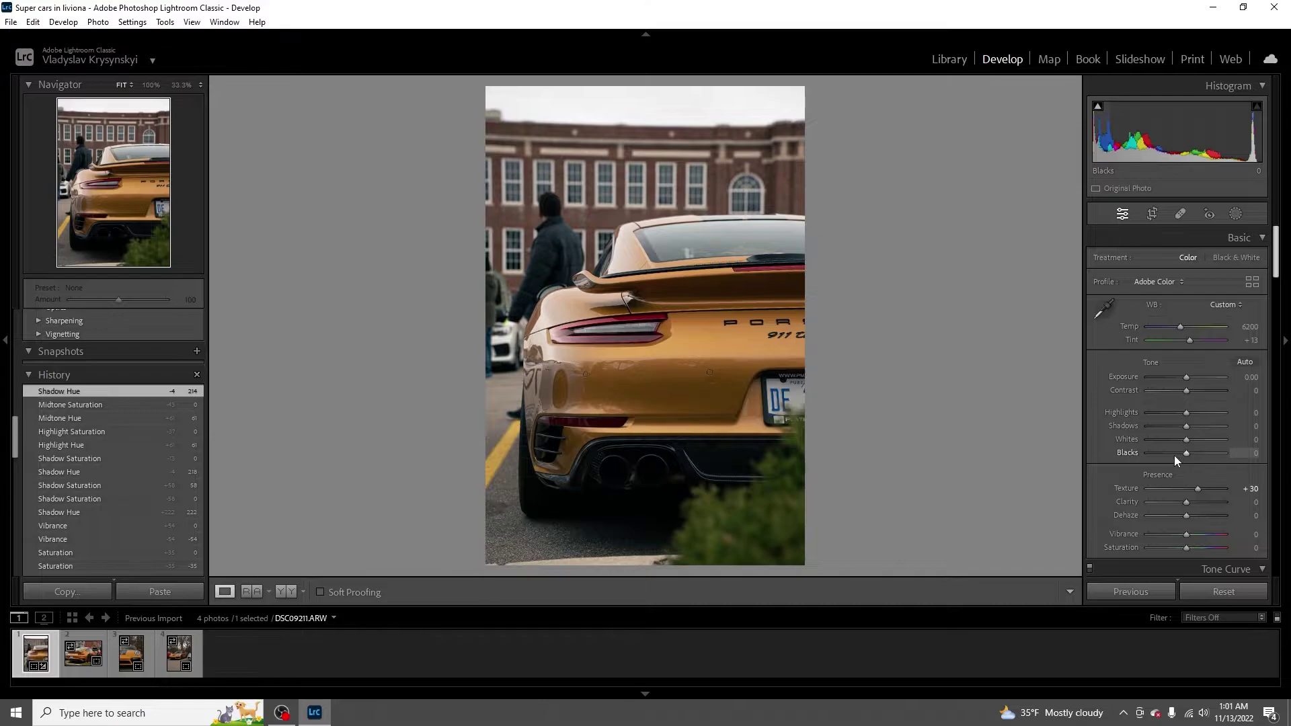
{"action": "left_click", "coordinate": [1234, 214]}
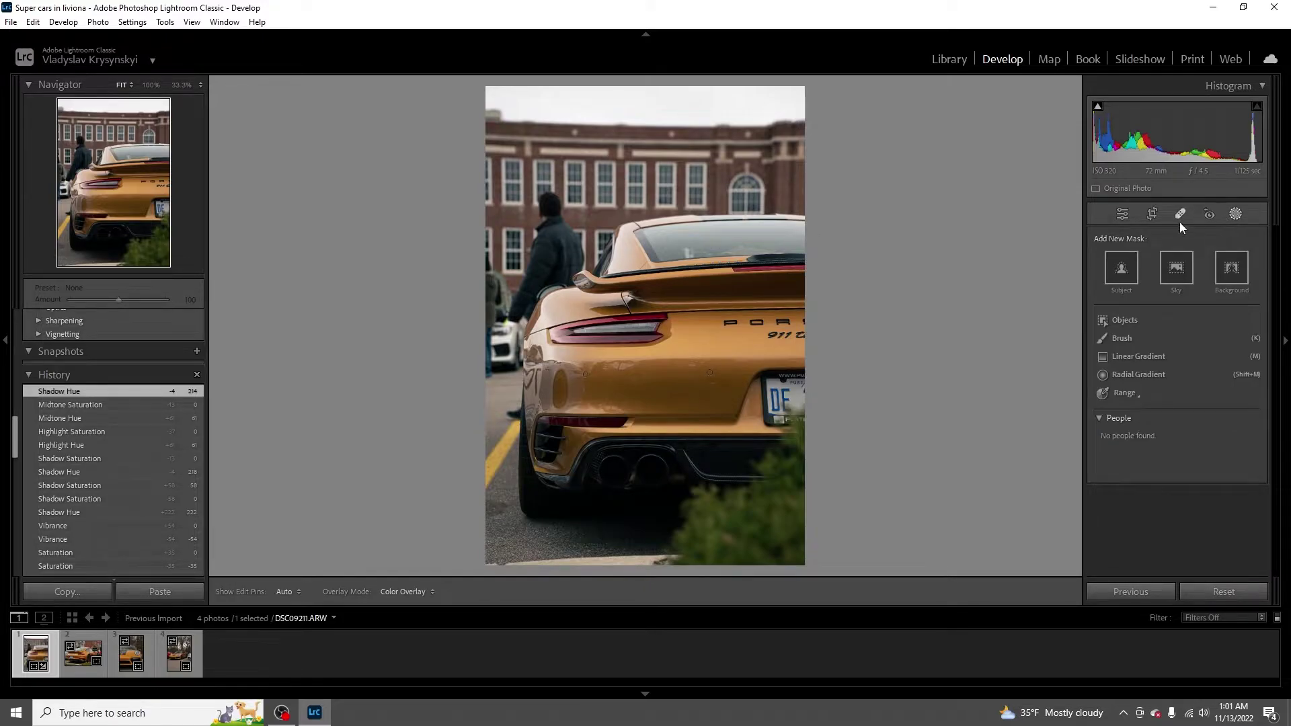
{"action": "left_click", "coordinate": [1133, 278]}
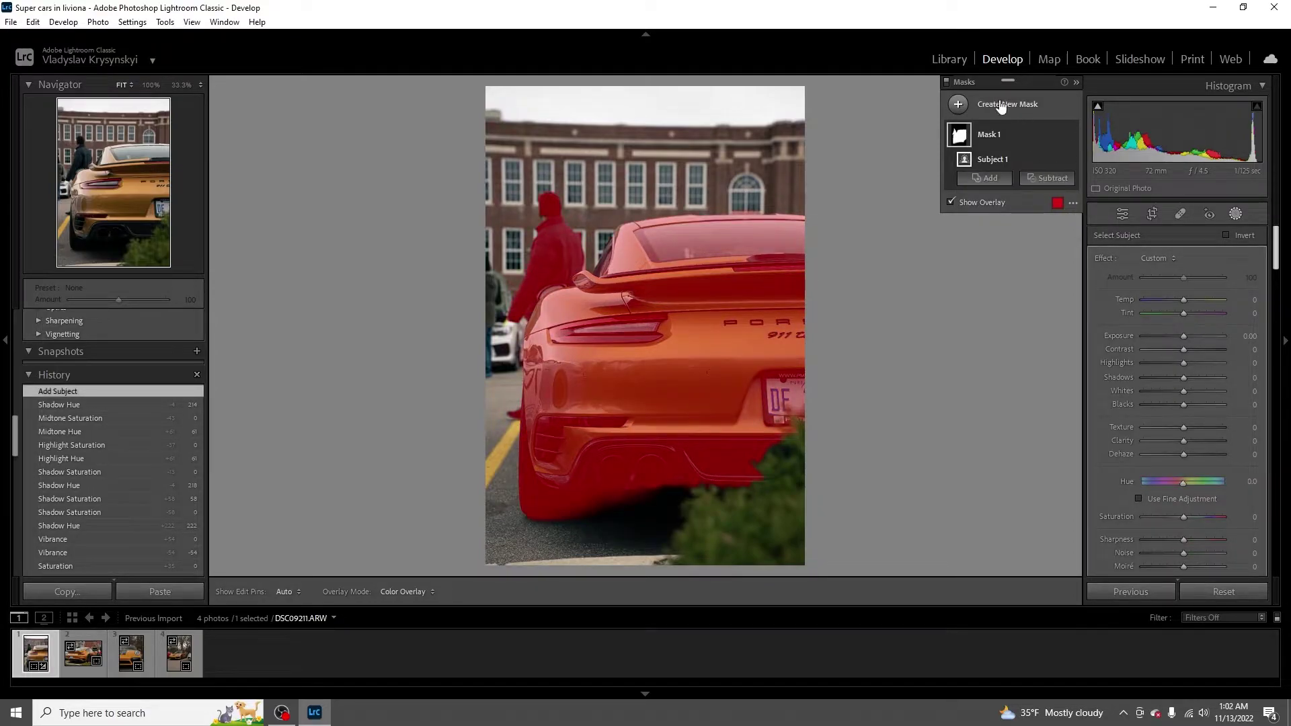
{"action": "right_click", "coordinate": [1004, 144]}
{"action": "left_click", "coordinate": [1032, 264]}
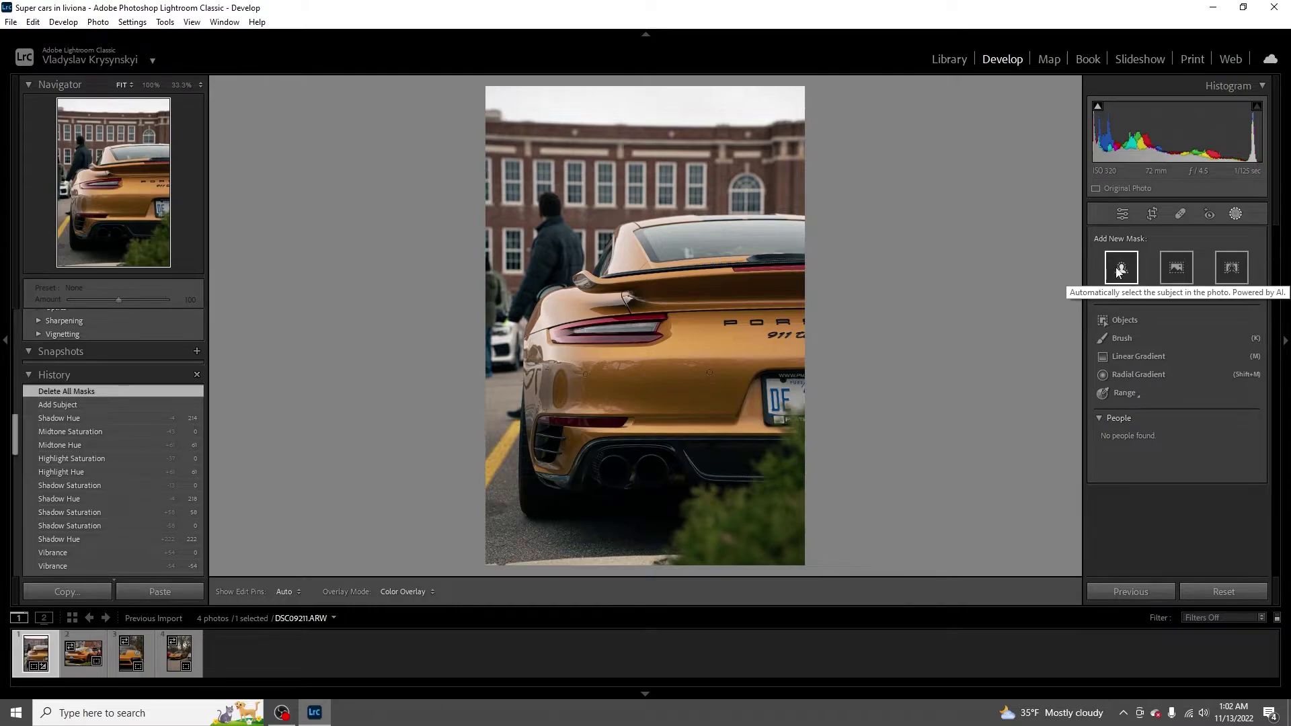
- Create an automatic subject mask and try to subtract the man from it with Select People
{"action": "left_click", "coordinate": [1120, 269]}
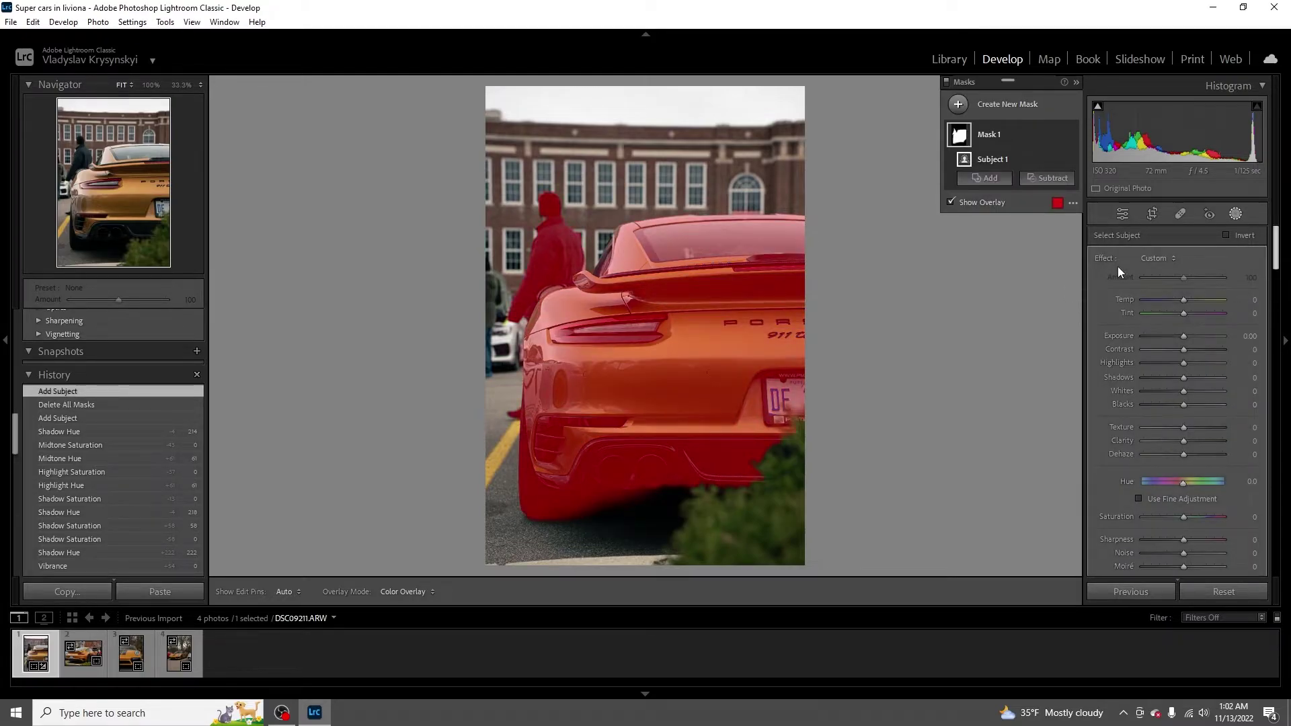
{"action": "scroll", "coordinate": [1123, 323], "scroll_direction": "down", "scroll_amount": 3}
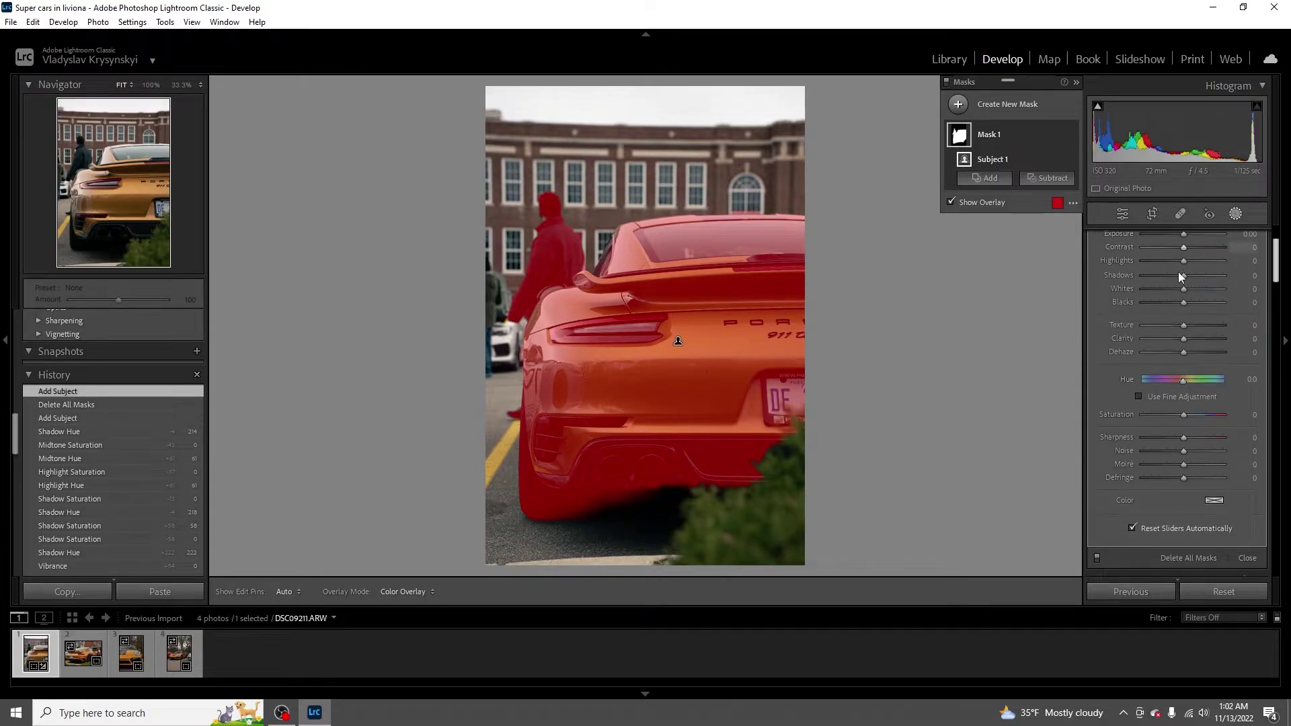
{"action": "scroll", "coordinate": [1130, 402], "scroll_direction": "down", "scroll_amount": 10}
{"action": "scroll", "coordinate": [1116, 401], "scroll_direction": "up", "scroll_amount": 12}
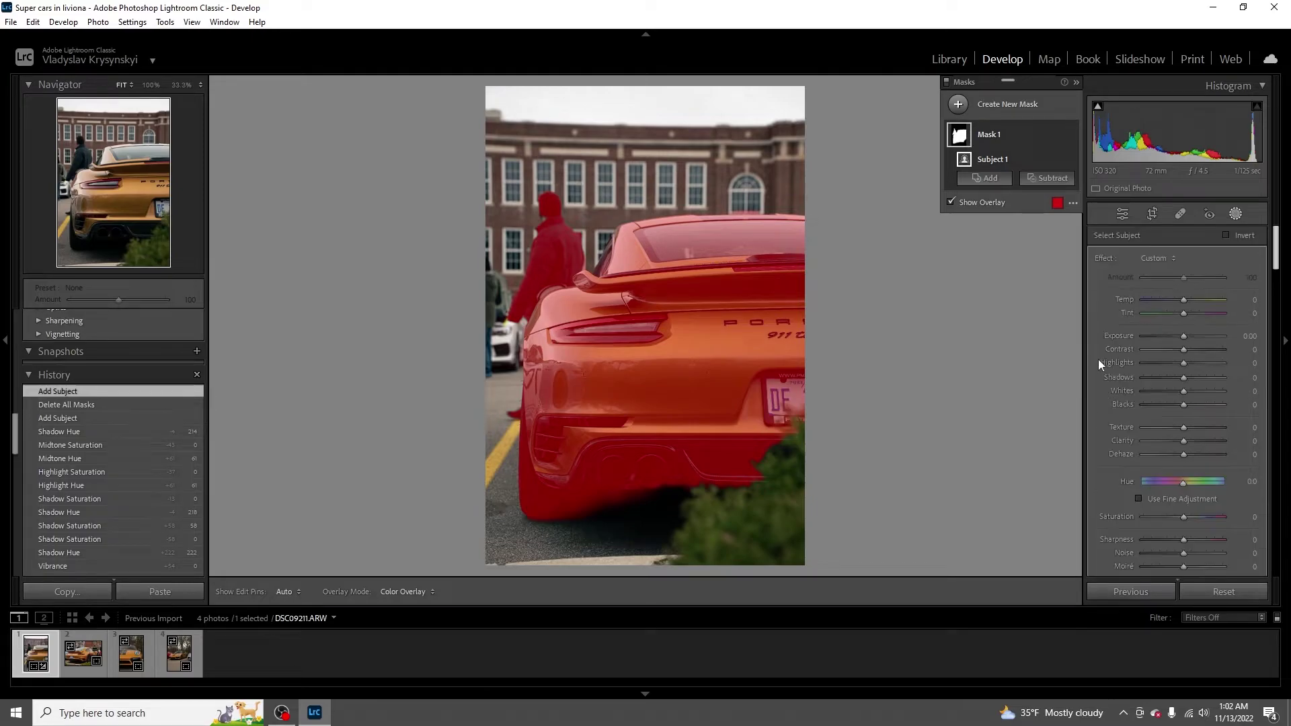
{"action": "left_click", "coordinate": [1058, 159]}
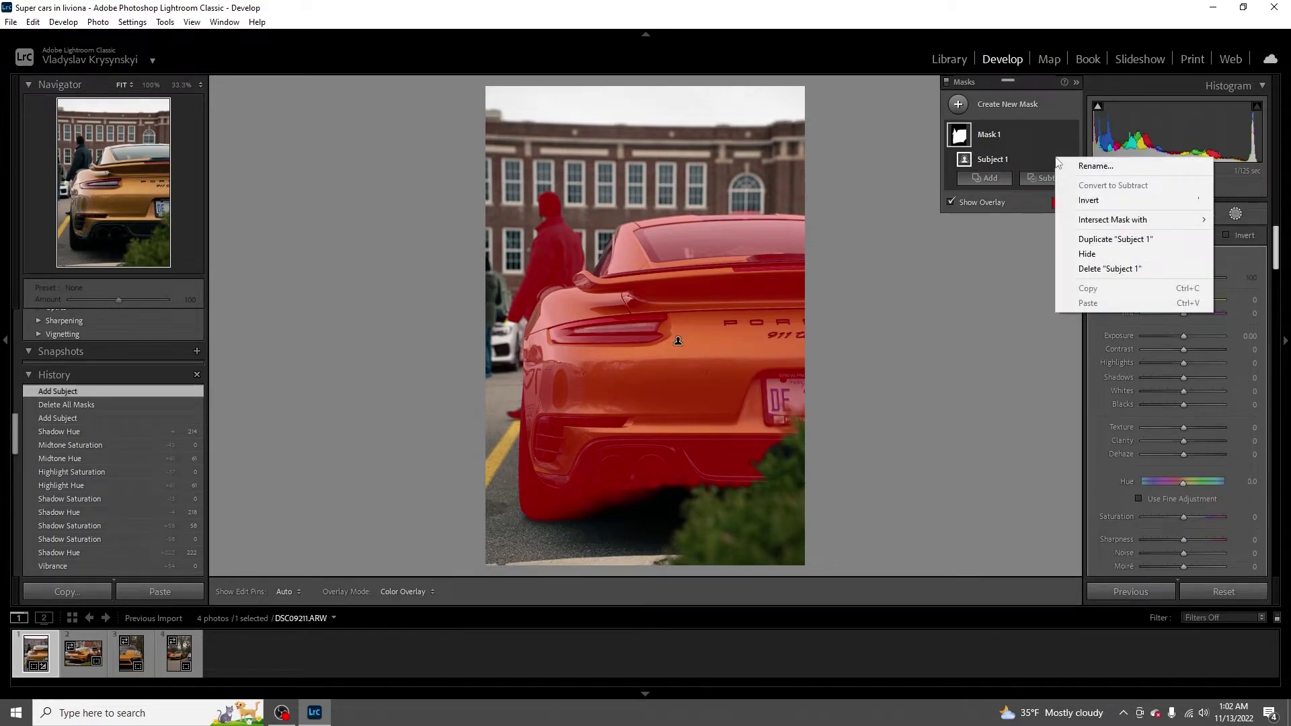
{"action": "left_click", "coordinate": [997, 161]}
{"action": "left_click", "coordinate": [1031, 179]}
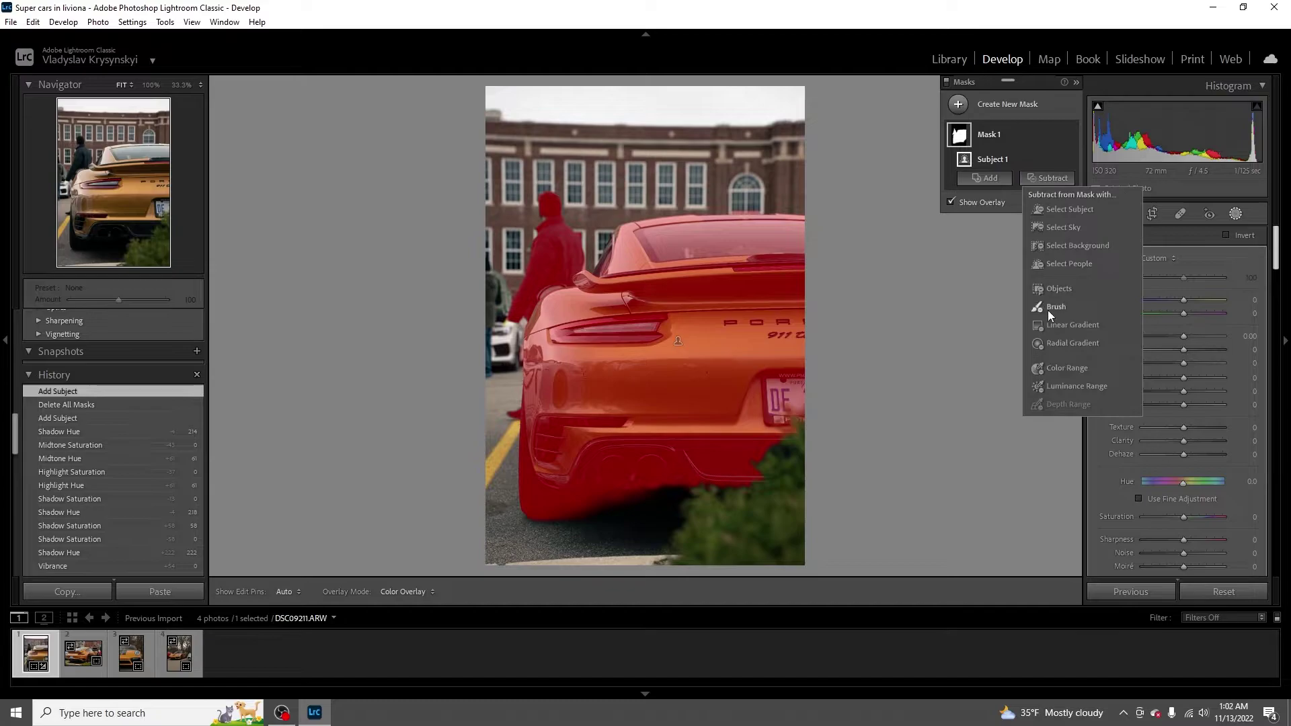
{"action": "left_click", "coordinate": [1057, 264]}
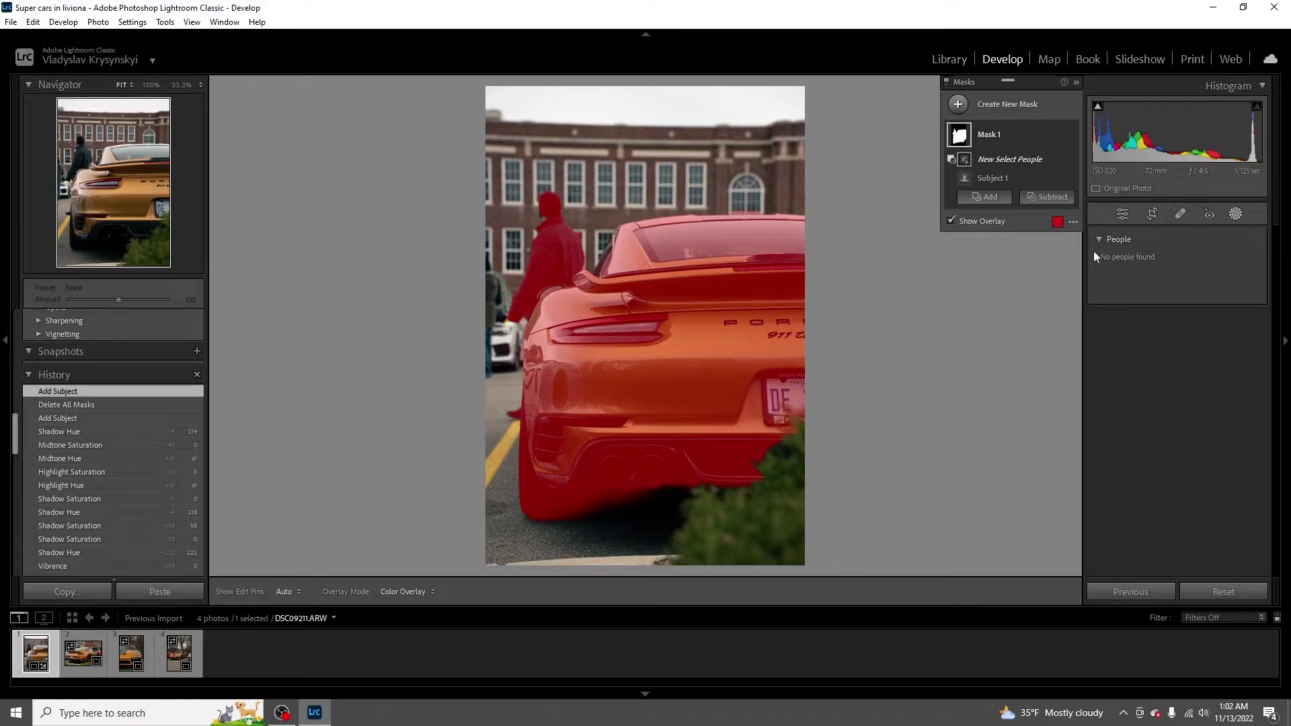
- Delete the subject component and the remaining mask to start over
{"action": "left_click", "coordinate": [1057, 178]}
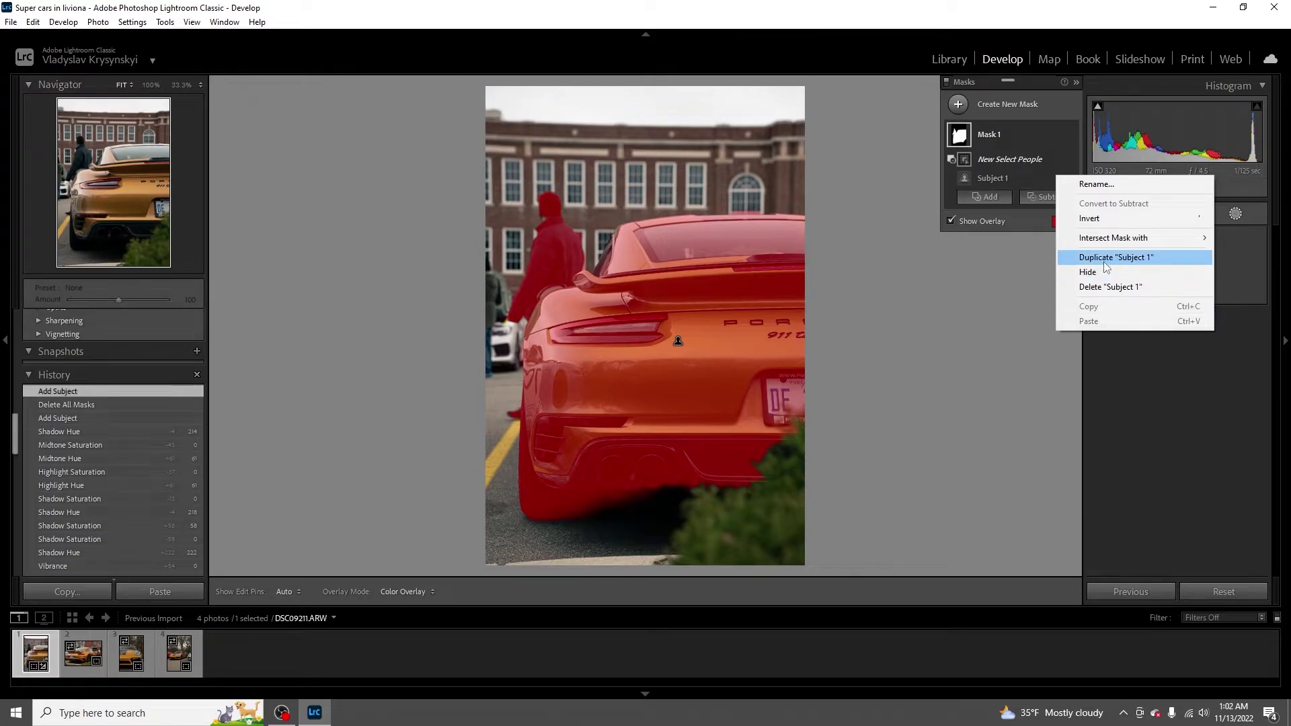
{"action": "left_click", "coordinate": [1101, 286]}
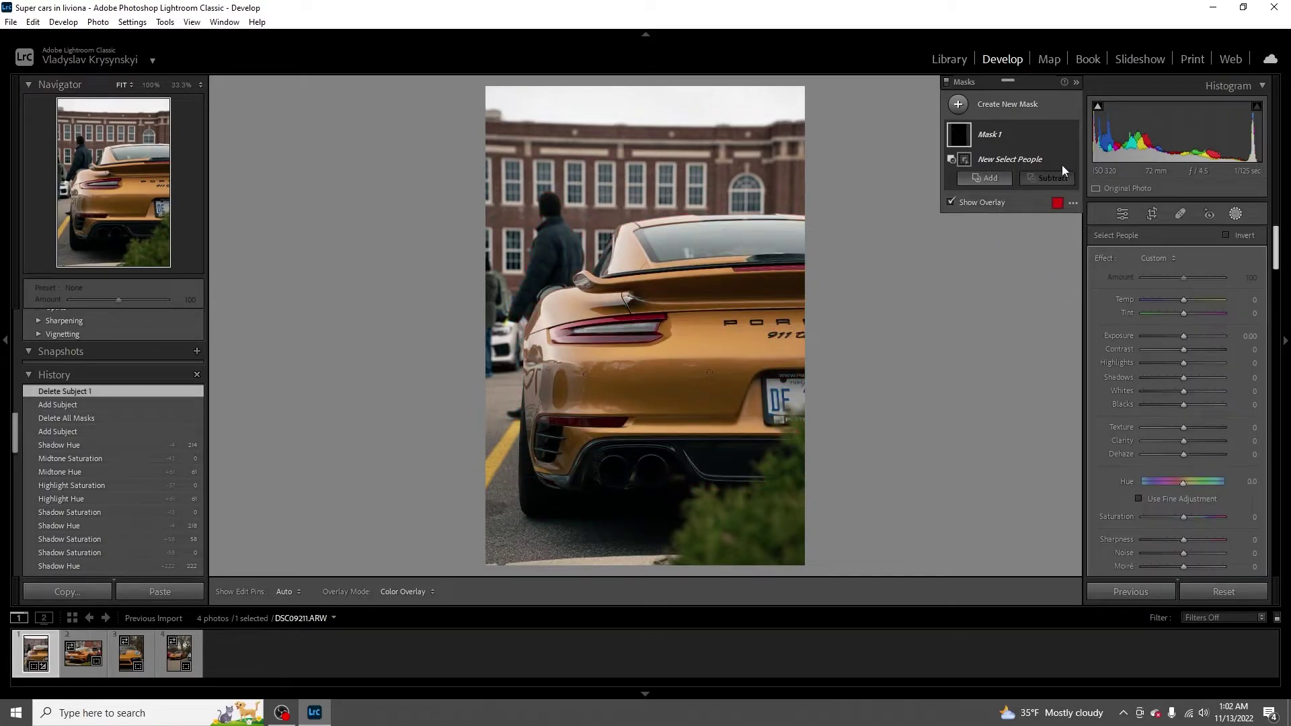
{"action": "right_click", "coordinate": [1009, 137]}
{"action": "right_click", "coordinate": [1048, 136]}
{"action": "left_click", "coordinate": [1046, 136]}
{"action": "right_click", "coordinate": [1050, 136]}
{"action": "left_click", "coordinate": [1089, 247]}
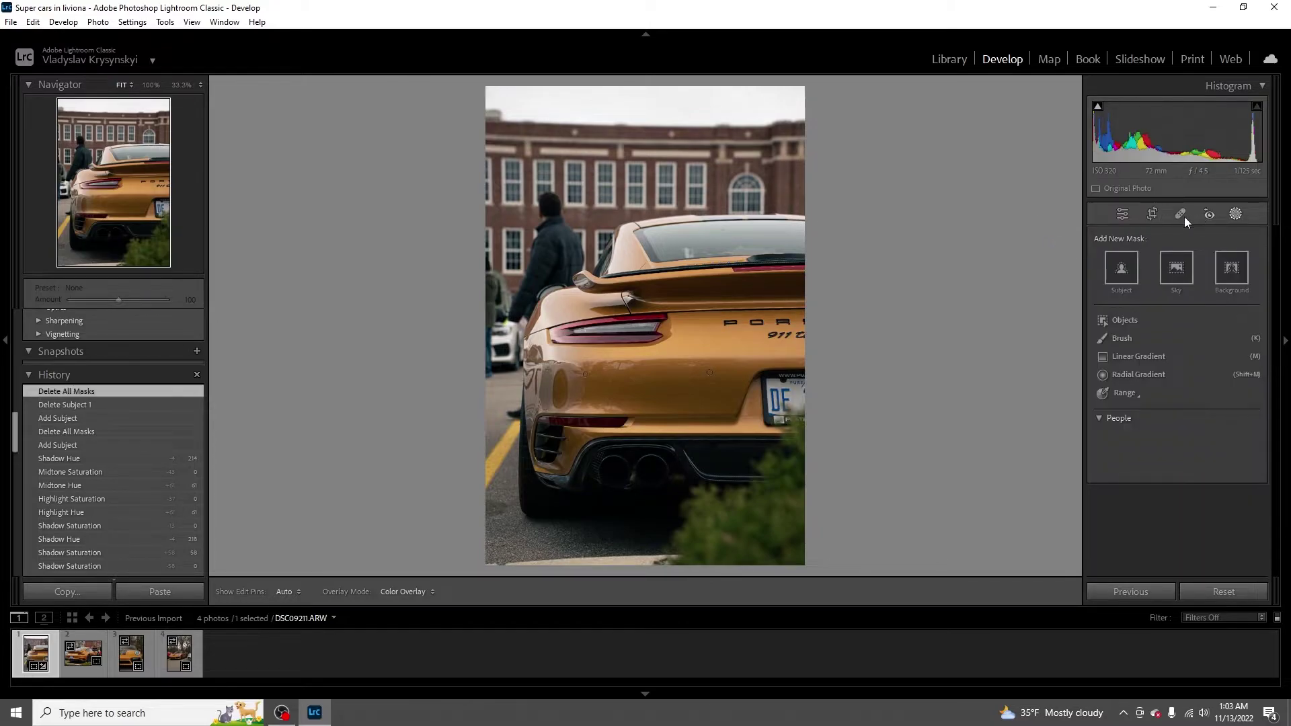
- Create an automatic subject mask again and set up a Brush that subtracts from it
{"action": "left_click", "coordinate": [1124, 268]}
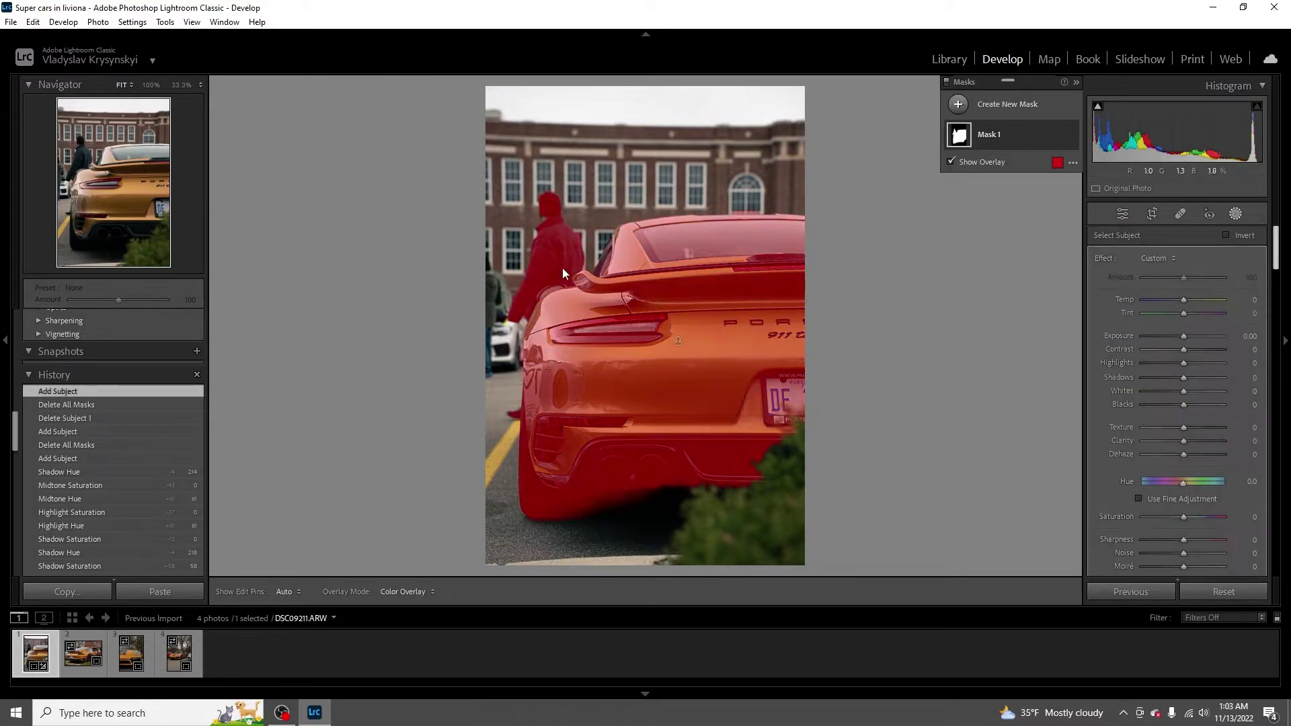
{"action": "left_click", "coordinate": [181, 85]}
{"action": "left_click_drag", "start_coordinate": [101, 225], "coordinate": [86, 150]}
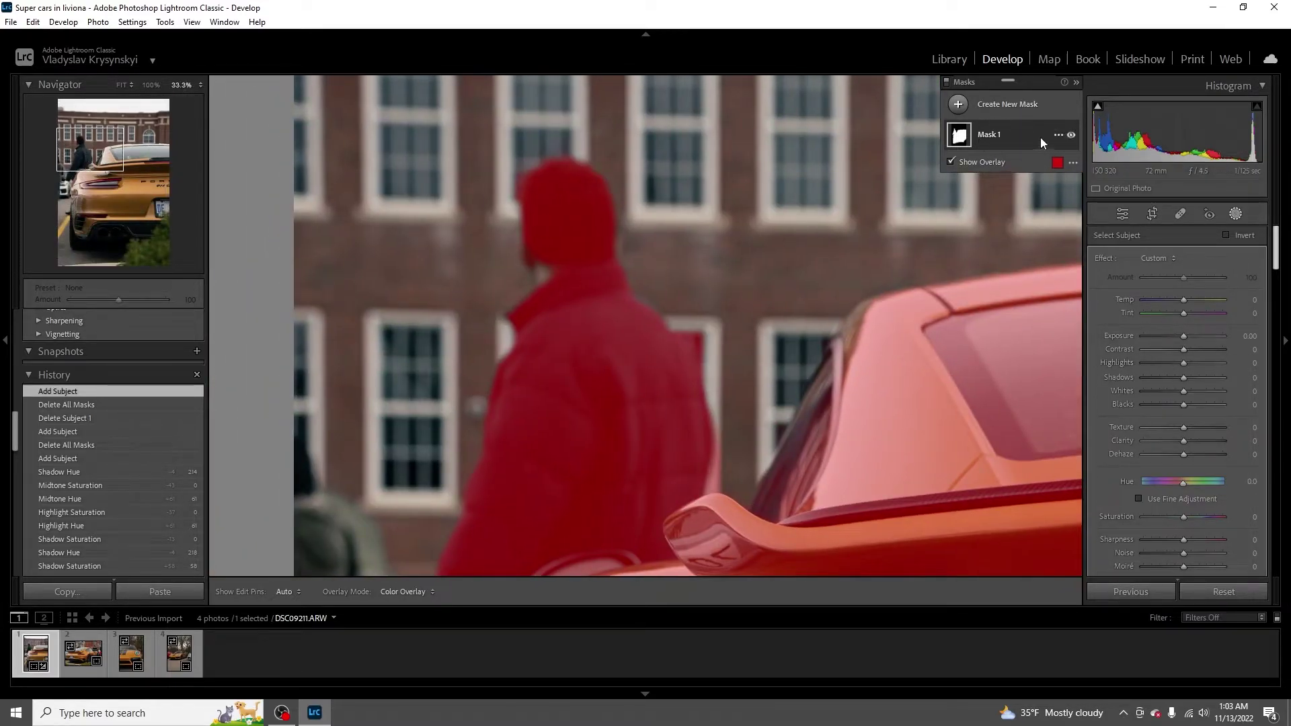
{"action": "left_click", "coordinate": [1012, 142]}
{"action": "left_click", "coordinate": [1034, 180]}
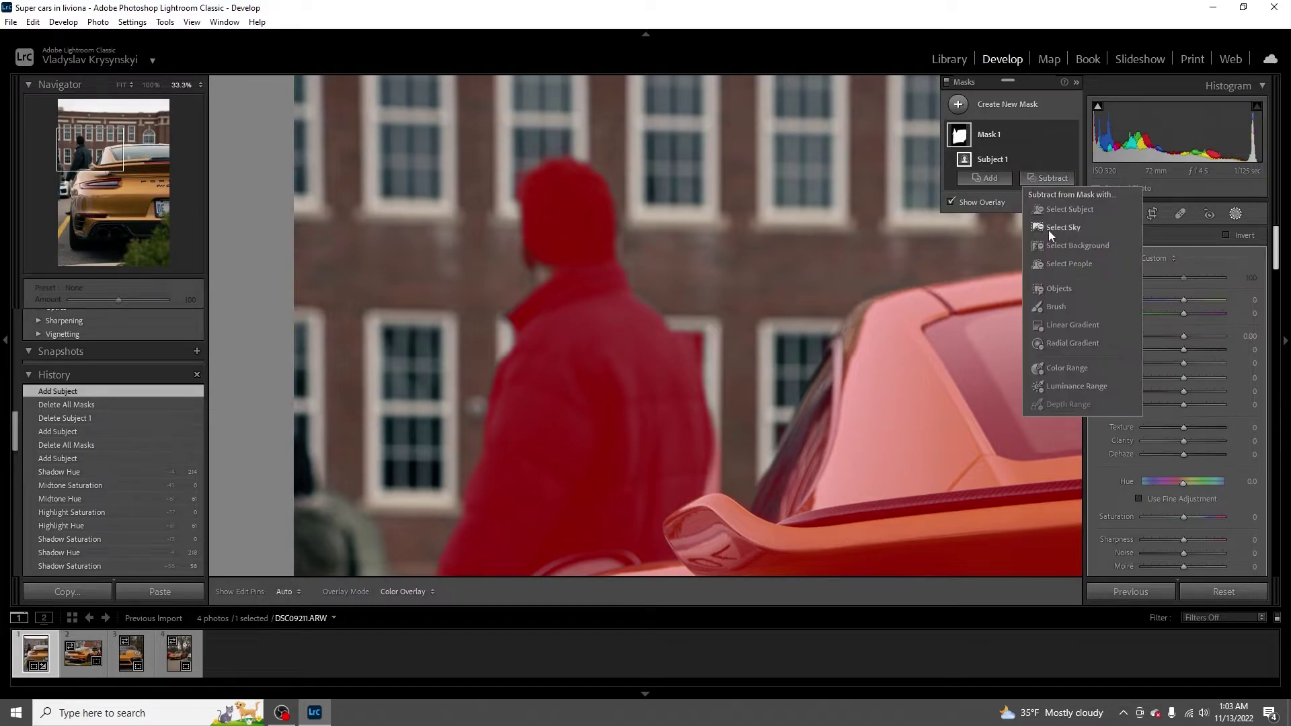
{"action": "left_click", "coordinate": [1051, 308]}
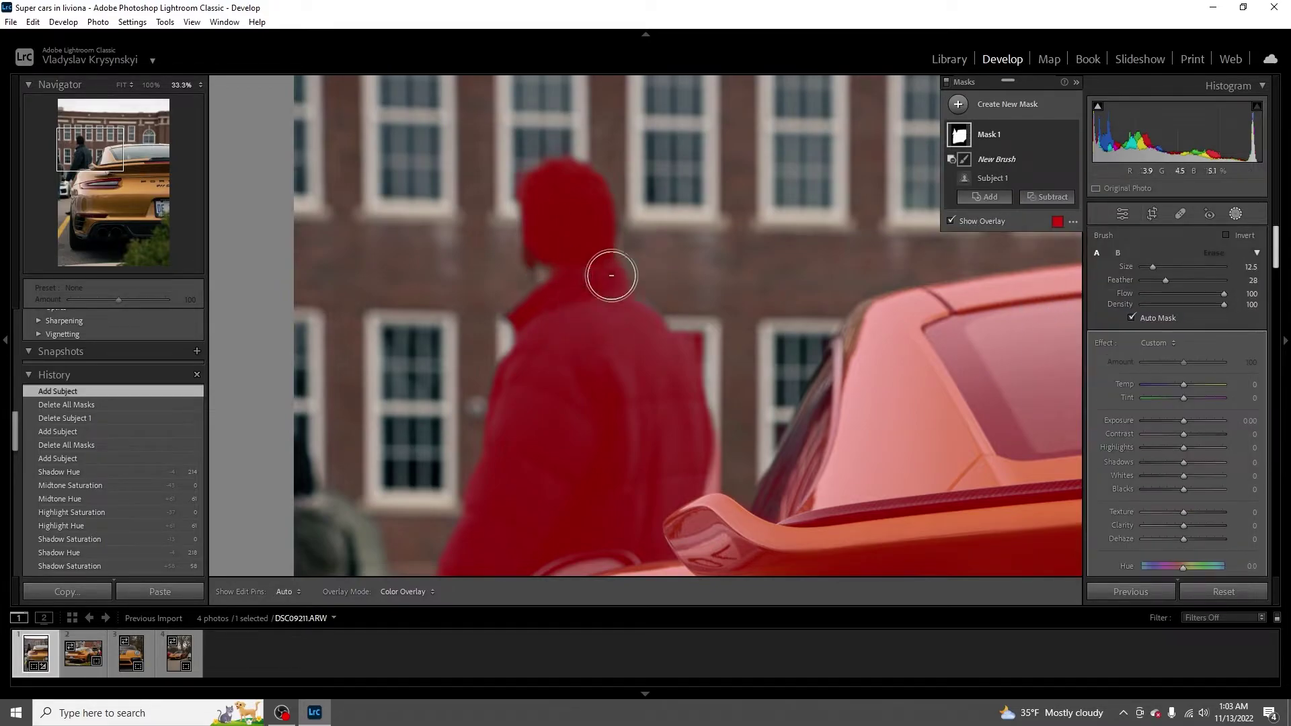
- Brush the man's head and upper back out of the subject mask
{"action": "mouse_move", "coordinate": [95, 153]}
{"action": "left_mouse_down"}
{"action": "mouse_move", "coordinate": [92, 170]}
{"action": "mouse_move", "coordinate": [90, 145]}
{"action": "left_mouse_up"}
{"action": "key", "text": "h"}
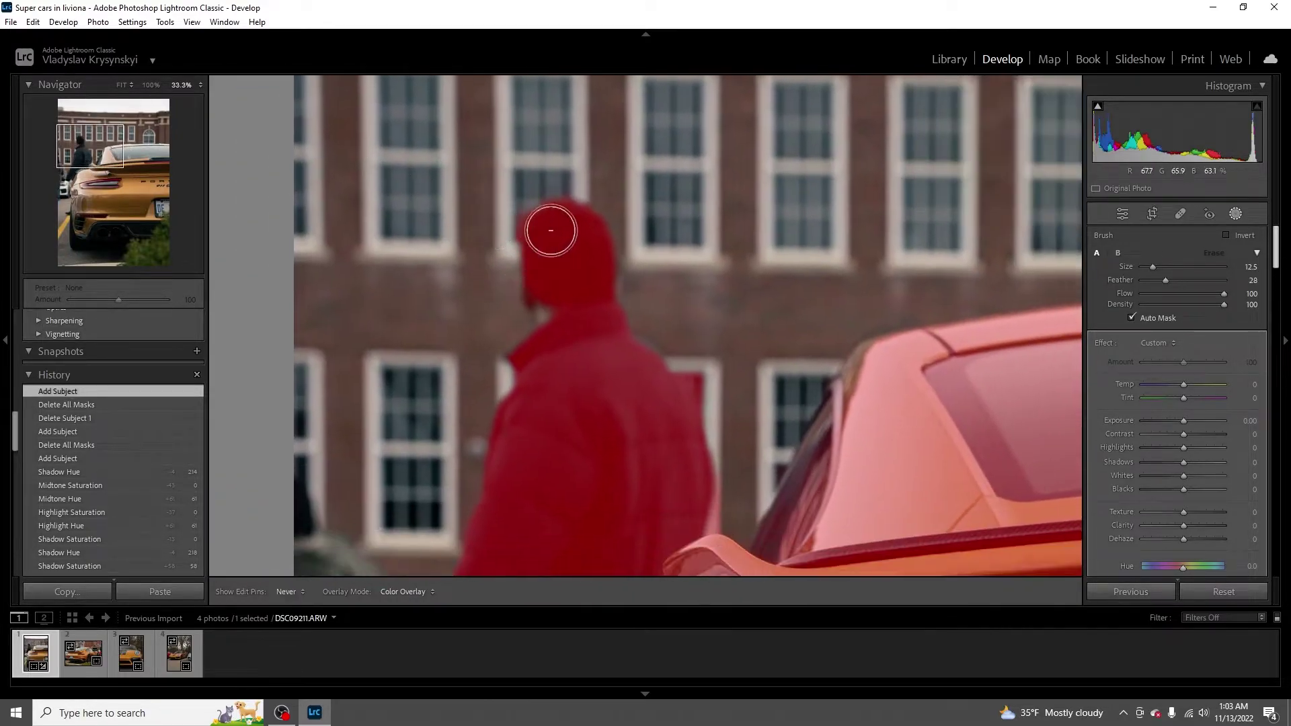
{"action": "mouse_move", "coordinate": [603, 276]}
{"action": "left_mouse_down"}
{"action": "mouse_move", "coordinate": [648, 340]}
{"action": "mouse_move", "coordinate": [634, 403]}
{"action": "mouse_move", "coordinate": [515, 515]}
{"action": "mouse_move", "coordinate": [453, 518]}
{"action": "mouse_move", "coordinate": [616, 490]}
{"action": "mouse_move", "coordinate": [659, 464]}
{"action": "left_mouse_up"}
{"action": "key", "text": "h"}
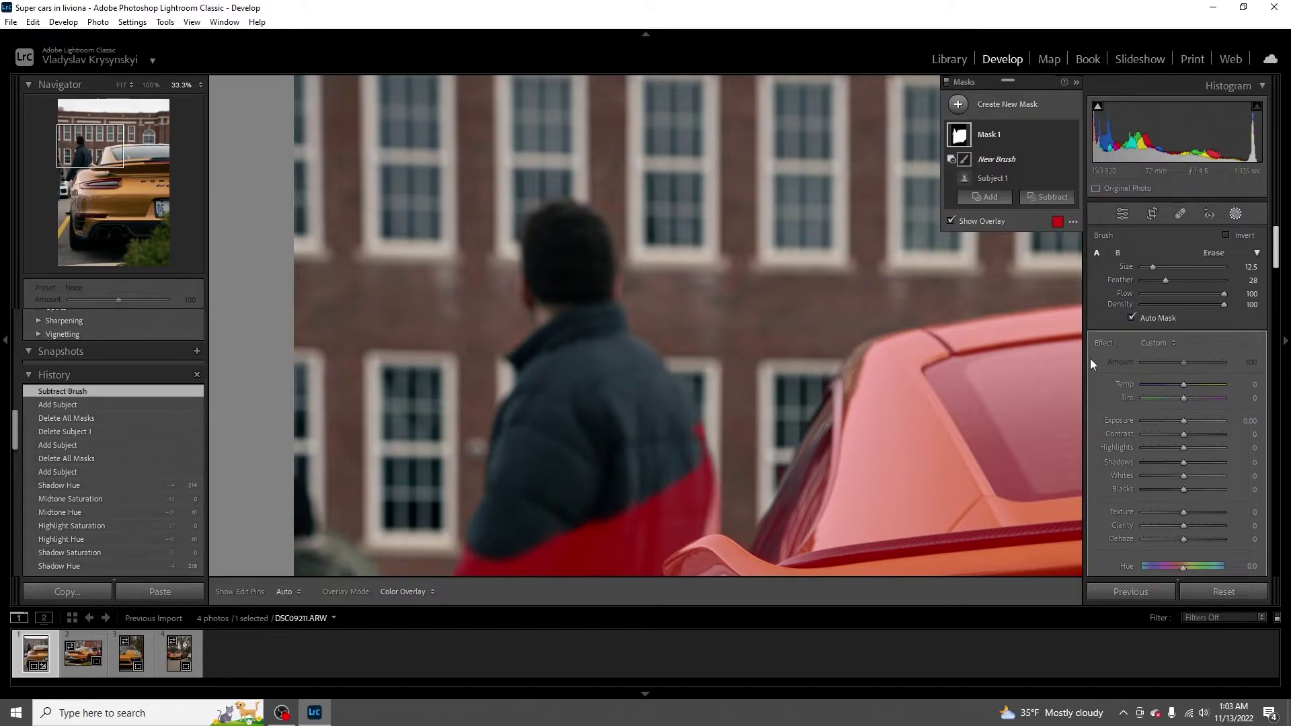
- Brush the man's arm and lower jacket out of the mask next to the spoiler, undoing the first stroke
{"action": "left_click_drag", "start_coordinate": [84, 149], "coordinate": [82, 171]}
{"action": "key", "text": "h"}
{"action": "mouse_move", "coordinate": [552, 356]}
{"action": "left_mouse_down"}
{"action": "mouse_move", "coordinate": [625, 336]}
{"action": "mouse_move", "coordinate": [586, 328]}
{"action": "mouse_move", "coordinate": [662, 311]}
{"action": "left_mouse_up"}
{"action": "key", "text": "h"}
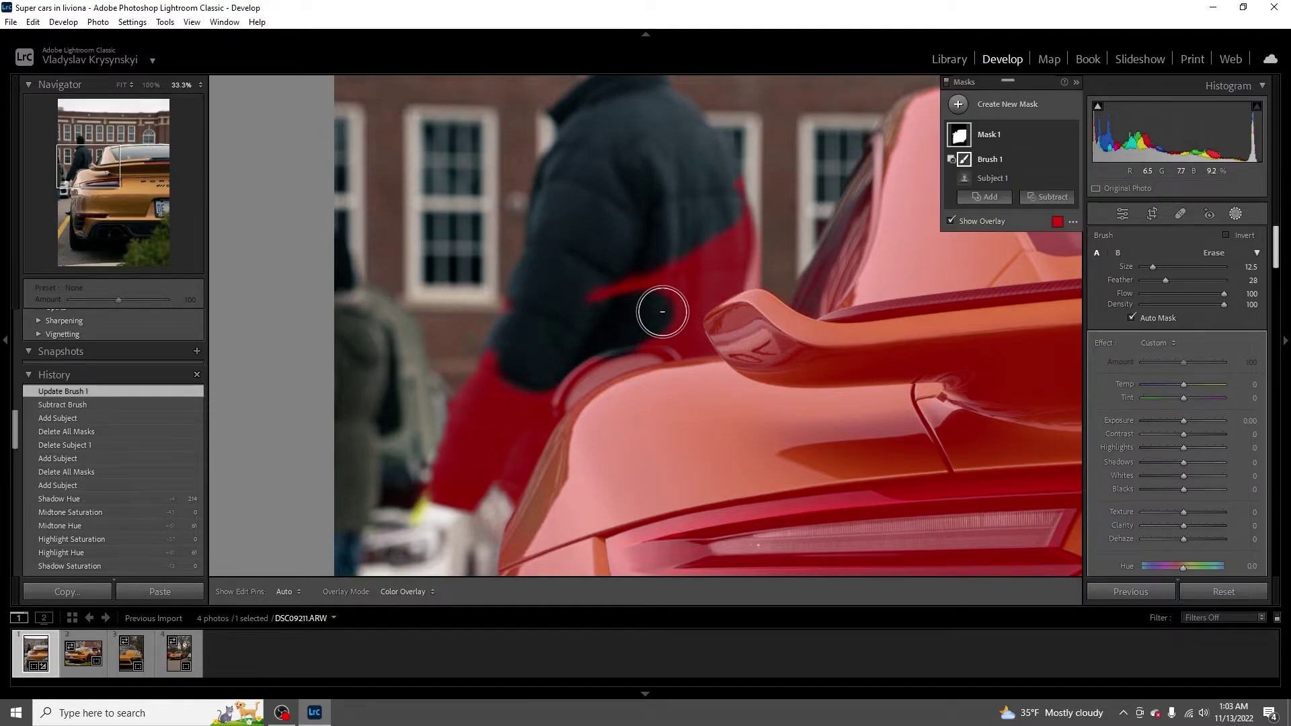
{"action": "key", "text": "ctrl+z"}
{"action": "mouse_move", "coordinate": [556, 346]}
{"action": "left_mouse_down"}
{"action": "mouse_move", "coordinate": [558, 345]}
{"action": "mouse_move", "coordinate": [661, 309]}
{"action": "mouse_move", "coordinate": [566, 306]}
{"action": "mouse_move", "coordinate": [494, 325]}
{"action": "mouse_move", "coordinate": [449, 424]}
{"action": "mouse_move", "coordinate": [505, 377]}
{"action": "mouse_move", "coordinate": [501, 430]}
{"action": "mouse_move", "coordinate": [522, 377]}
{"action": "mouse_move", "coordinate": [503, 448]}
{"action": "mouse_move", "coordinate": [553, 346]}
{"action": "mouse_move", "coordinate": [522, 389]}
{"action": "left_mouse_up"}
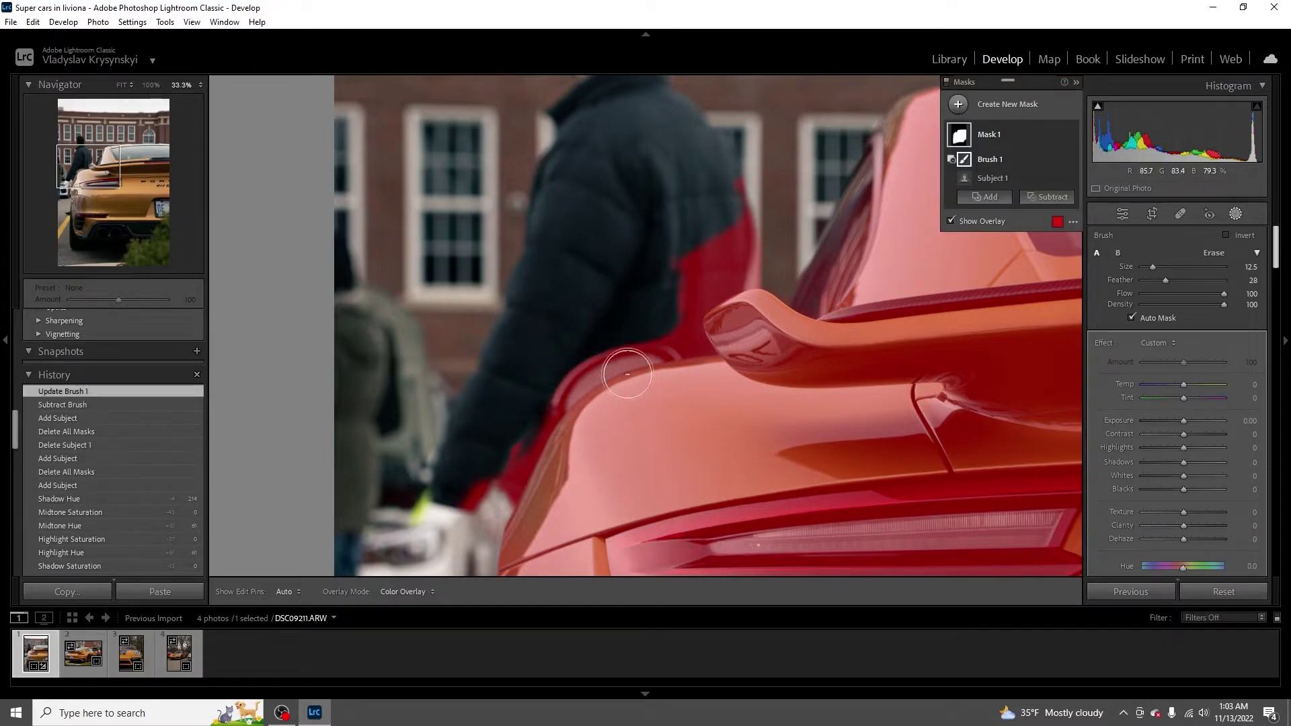
{"action": "mouse_move", "coordinate": [660, 263]}
{"action": "left_mouse_down"}
{"action": "mouse_move", "coordinate": [688, 265]}
{"action": "mouse_move", "coordinate": [756, 220]}
{"action": "mouse_move", "coordinate": [669, 282]}
{"action": "mouse_move", "coordinate": [746, 249]}
{"action": "mouse_move", "coordinate": [735, 263]}
{"action": "mouse_move", "coordinate": [672, 299]}
{"action": "mouse_move", "coordinate": [748, 264]}
{"action": "left_mouse_up"}
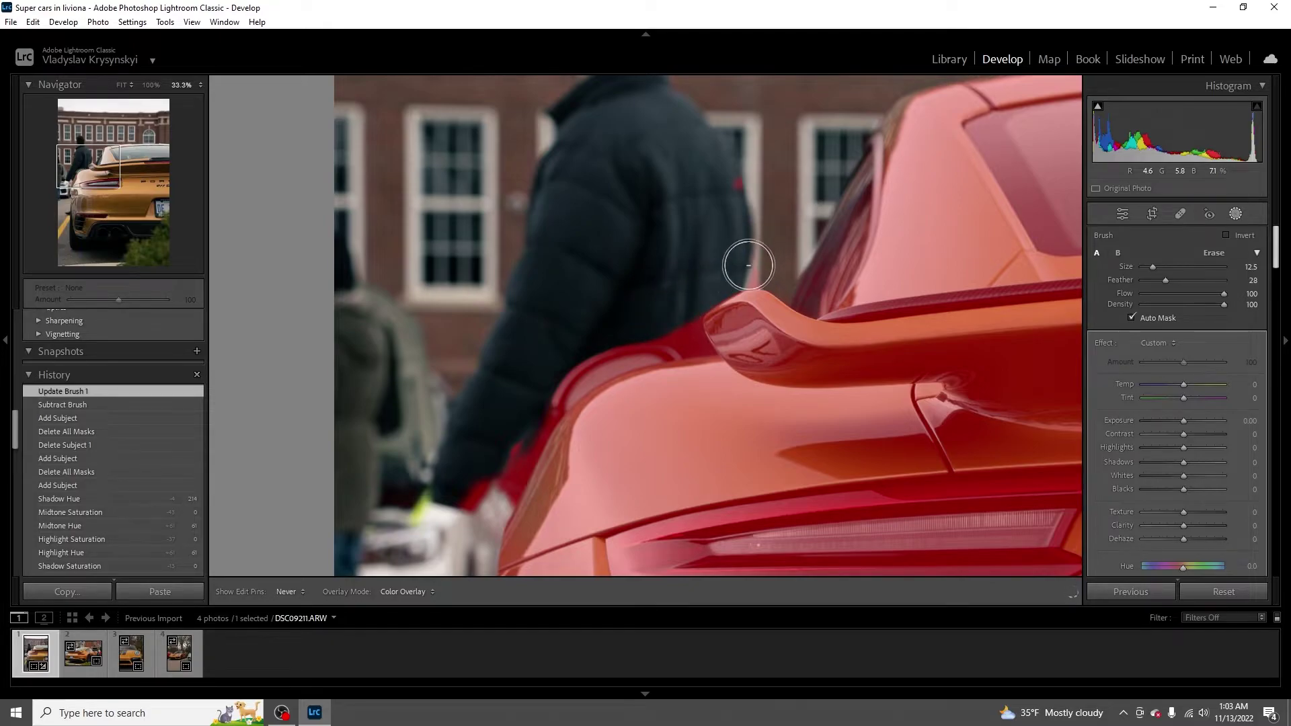
{"action": "left_click_drag", "start_coordinate": [745, 188], "coordinate": [748, 202]}
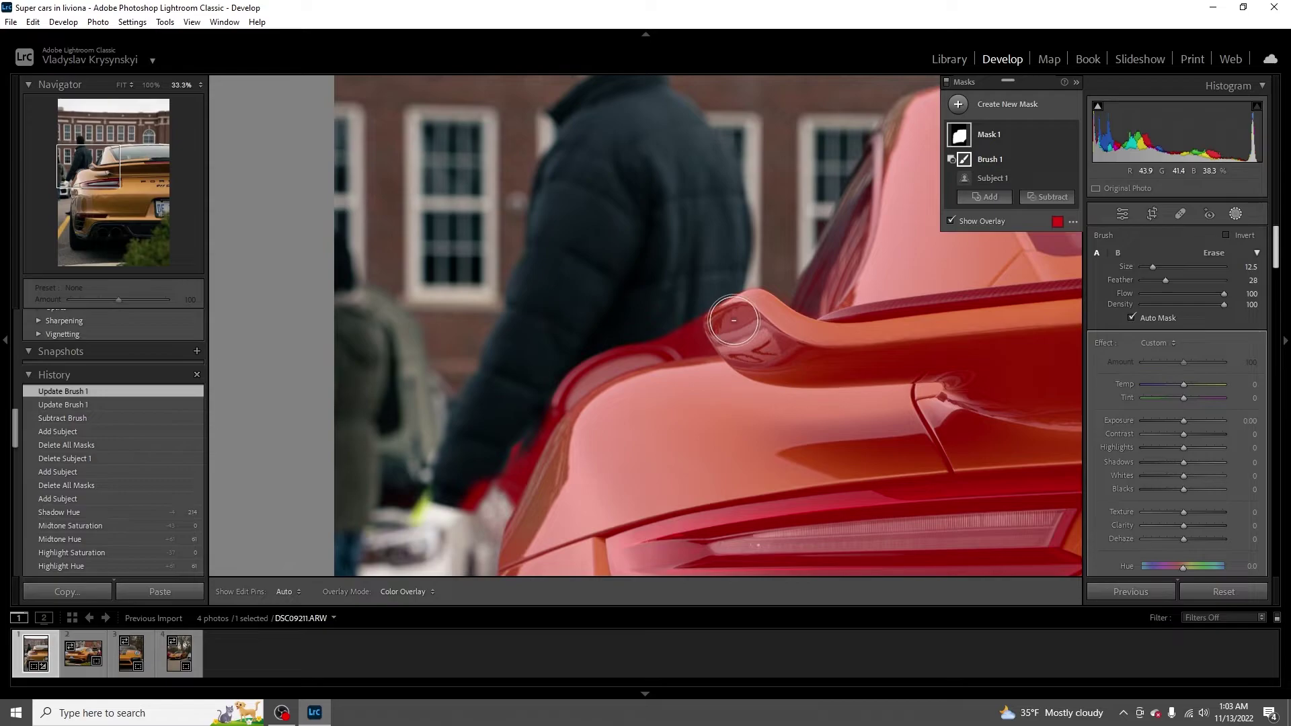
- Brush the mask off the area around the man's hand and off his shoe beside the car's rear wheel
{"action": "left_click_drag", "start_coordinate": [101, 188], "coordinate": [100, 193]}
{"action": "mouse_move", "coordinate": [447, 419]}
{"action": "left_mouse_down"}
{"action": "mouse_move", "coordinate": [520, 375]}
{"action": "mouse_move", "coordinate": [492, 441]}
{"action": "mouse_move", "coordinate": [525, 369]}
{"action": "mouse_move", "coordinate": [500, 437]}
{"action": "mouse_move", "coordinate": [532, 344]}
{"action": "mouse_move", "coordinate": [640, 244]}
{"action": "mouse_move", "coordinate": [680, 244]}
{"action": "mouse_move", "coordinate": [734, 202]}
{"action": "left_mouse_up"}
{"action": "scroll", "coordinate": [313, 310], "scroll_direction": "down", "scroll_amount": 8}
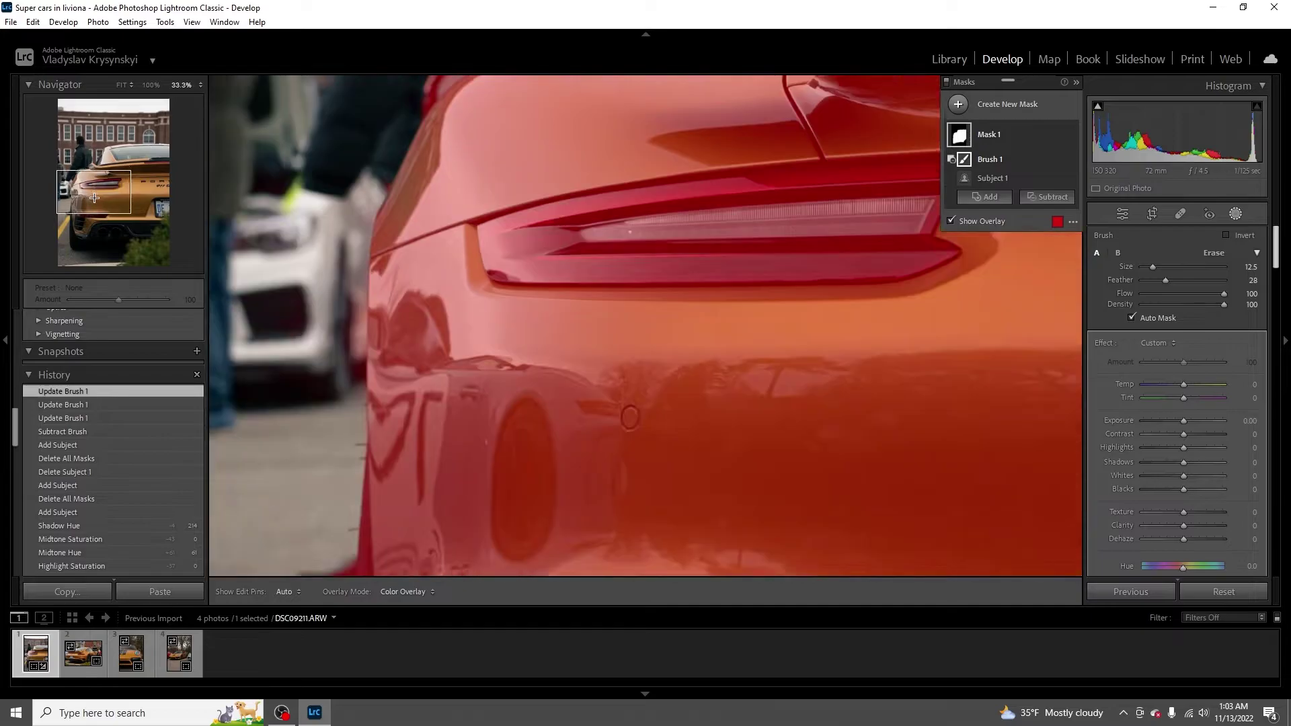
{"action": "key", "text": "h"}
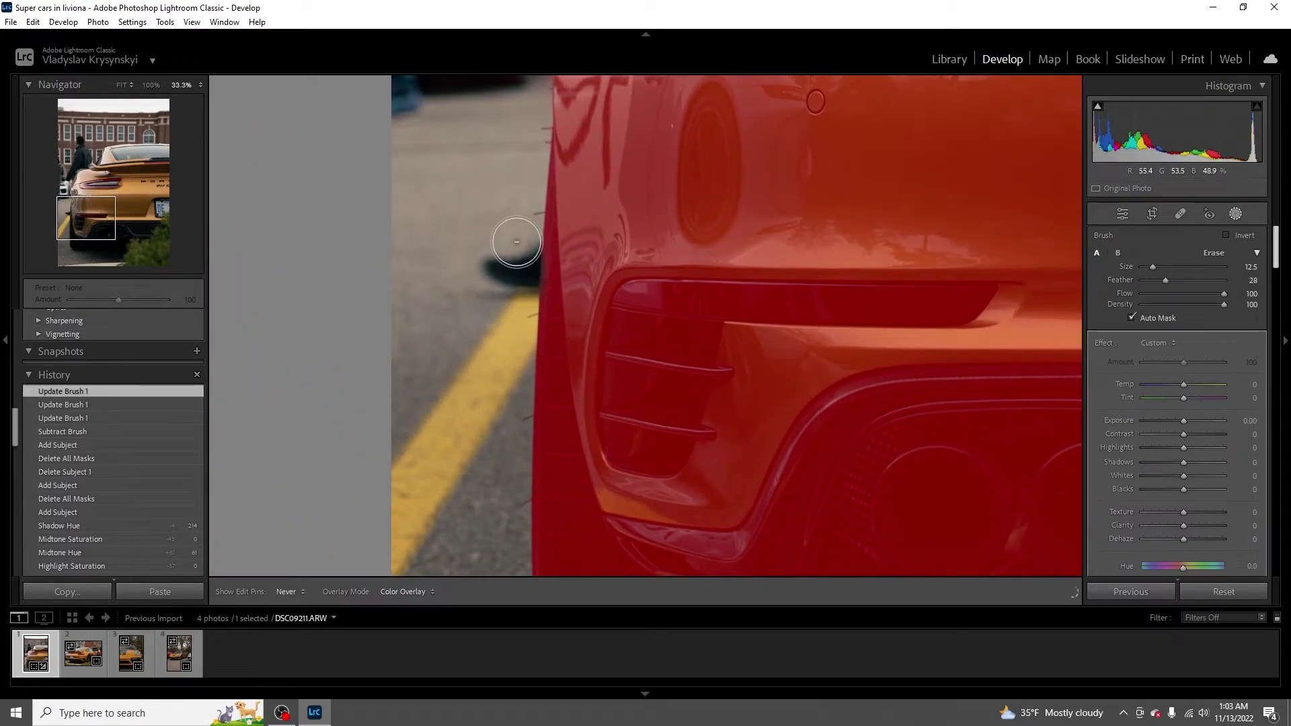
{"action": "left_click_drag", "start_coordinate": [517, 242], "coordinate": [490, 348]}
{"action": "left_click", "coordinate": [151, 85]}
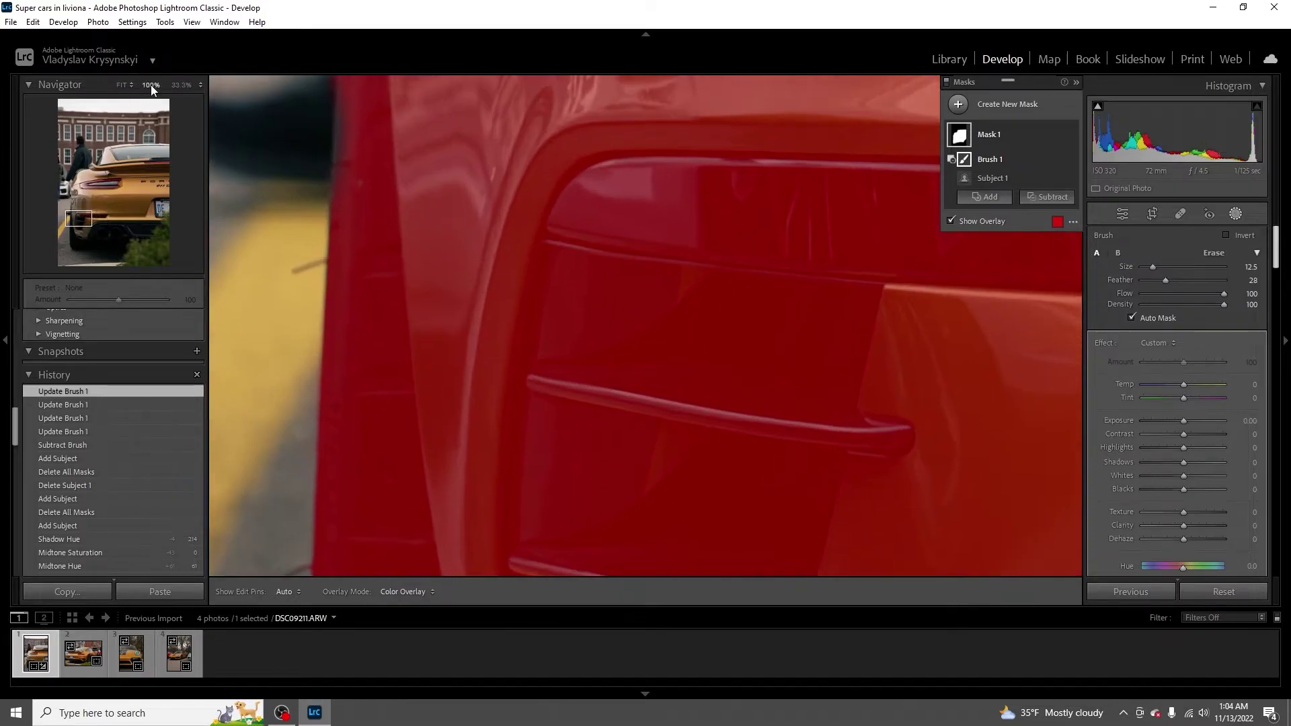
{"action": "left_click_drag", "start_coordinate": [130, 220], "coordinate": [79, 193]}
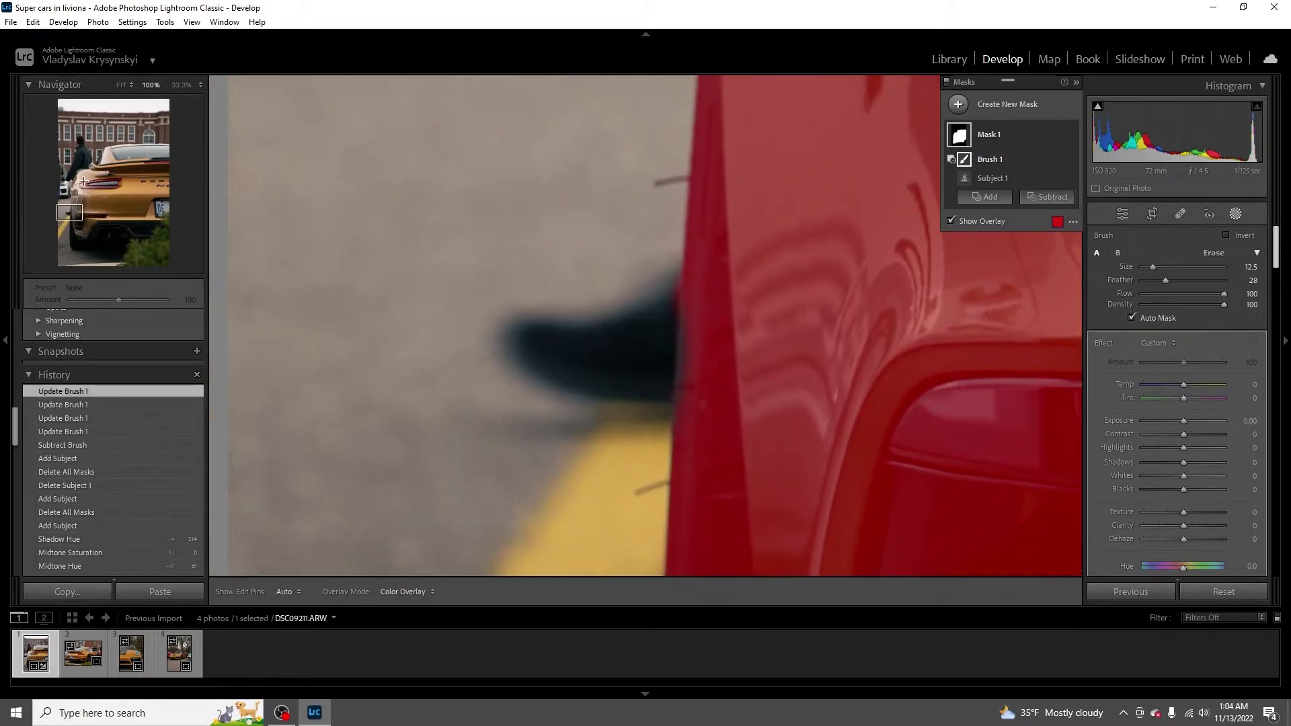
{"action": "left_click", "coordinate": [121, 85]}
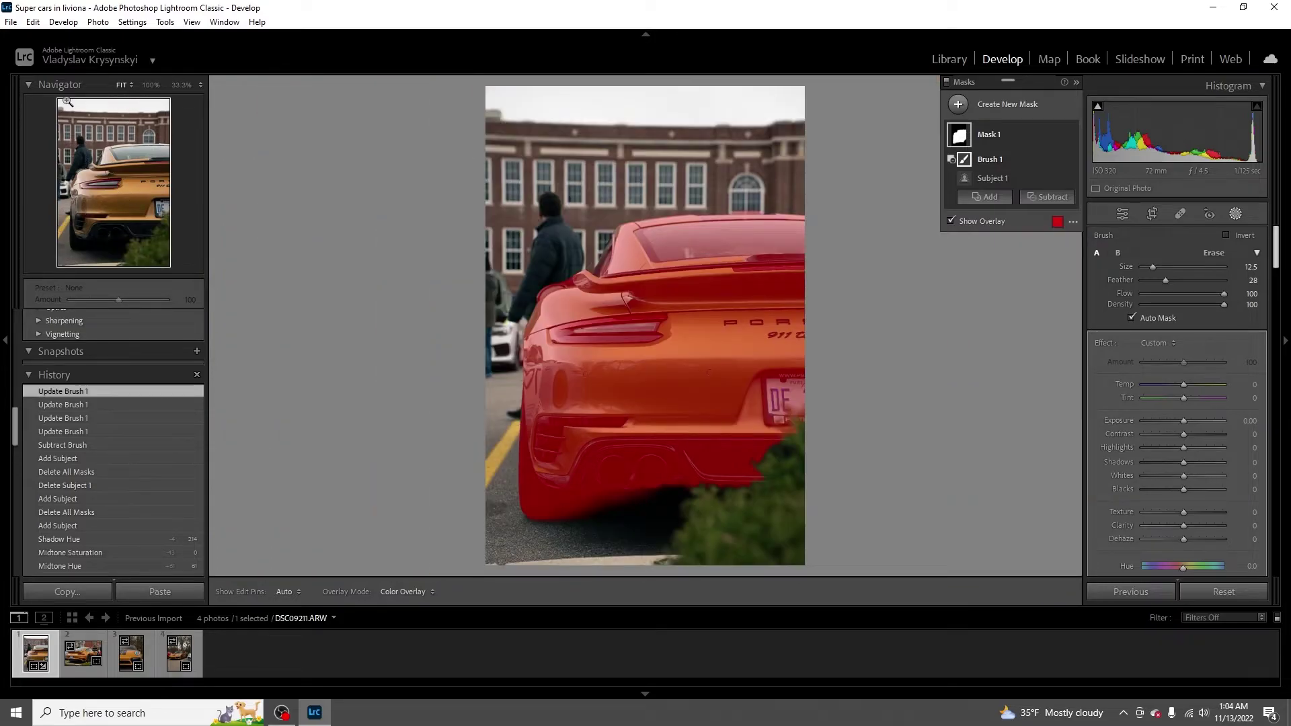
- Brush the mask spill off the arched window above the car's roof
{"action": "left_click", "coordinate": [181, 85]}
{"action": "left_click_drag", "start_coordinate": [101, 201], "coordinate": [147, 152]}
{"action": "left_click", "coordinate": [139, 218]}
{"action": "key", "text": "h"}
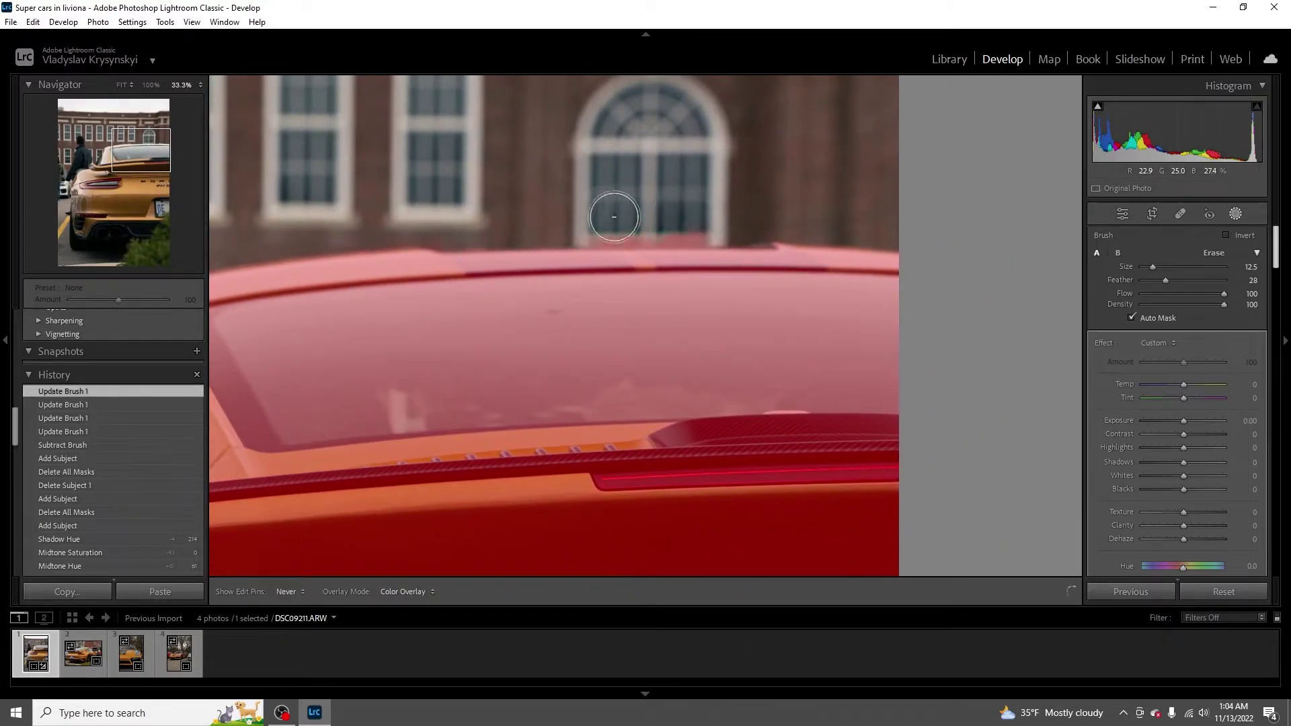
{"action": "key", "text": "h"}
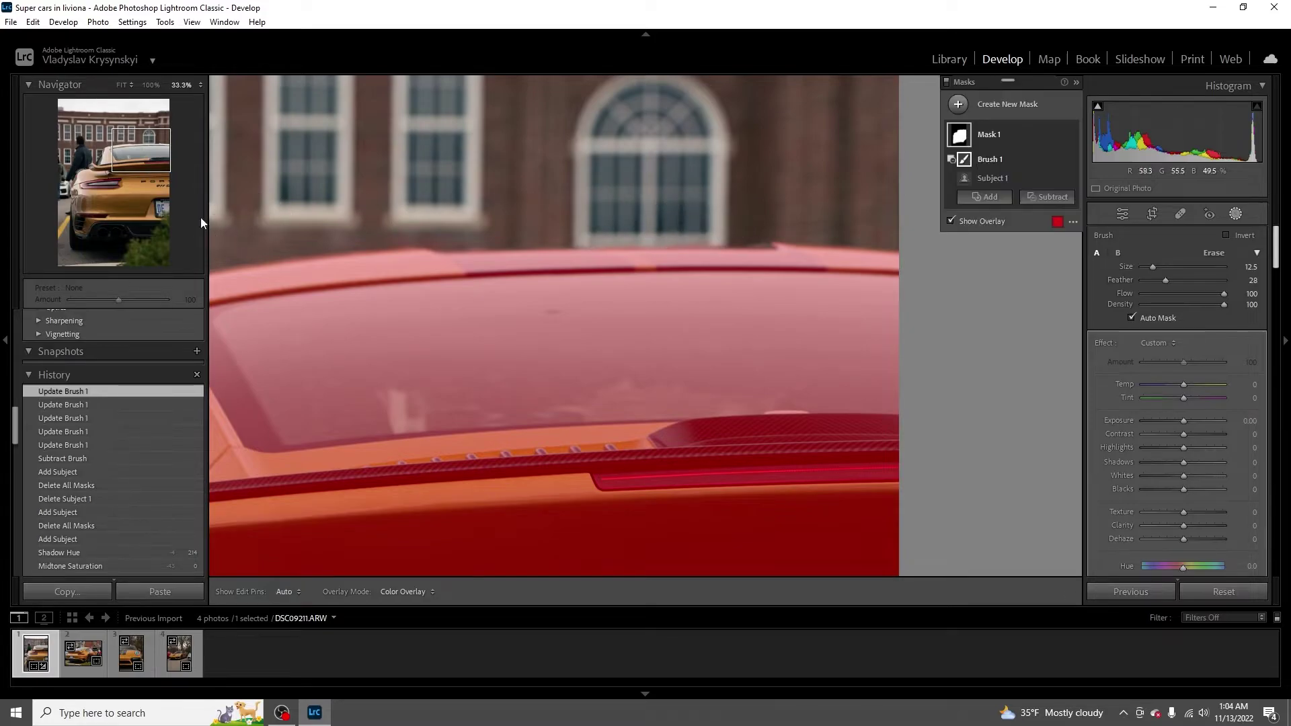
- Brush the leftover mask off the area between the man's arm and the car's rear fender
{"action": "left_click_drag", "start_coordinate": [144, 162], "coordinate": [87, 173]}
{"action": "left_click_drag", "start_coordinate": [445, 404], "coordinate": [426, 389]}
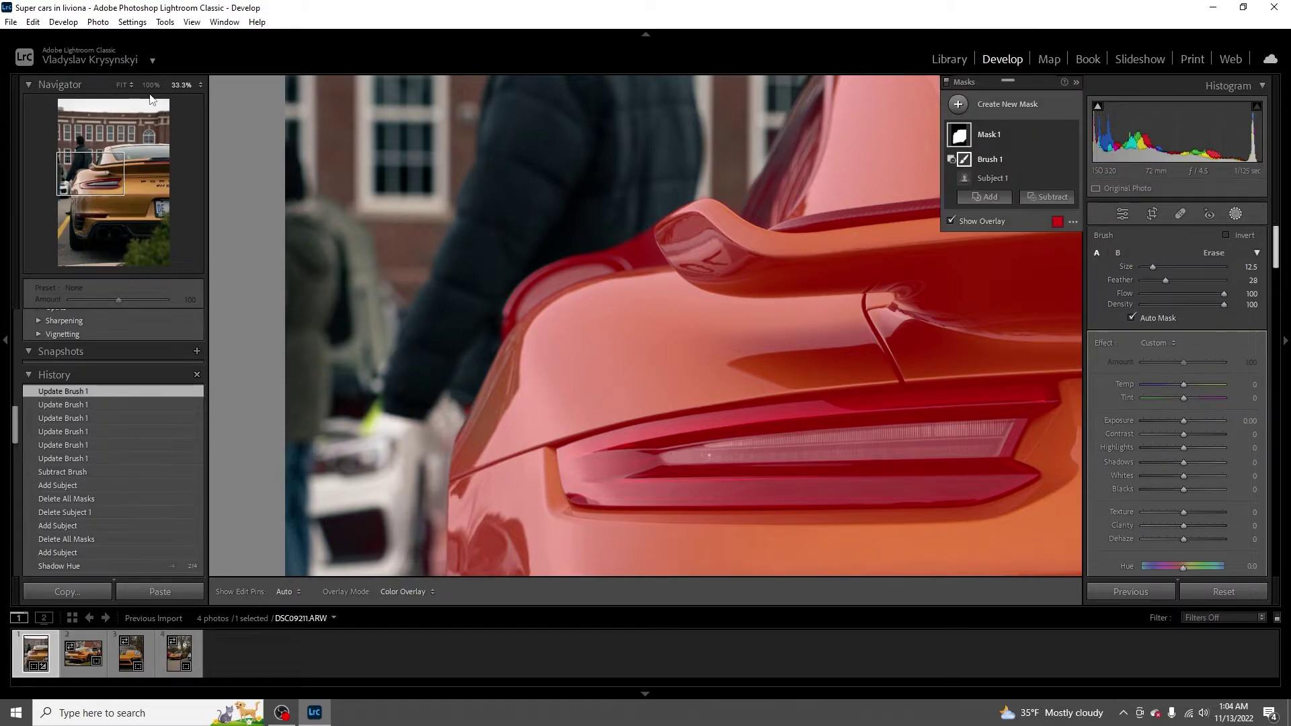
{"action": "left_click", "coordinate": [151, 85]}
{"action": "left_click_drag", "start_coordinate": [90, 174], "coordinate": [75, 180]}
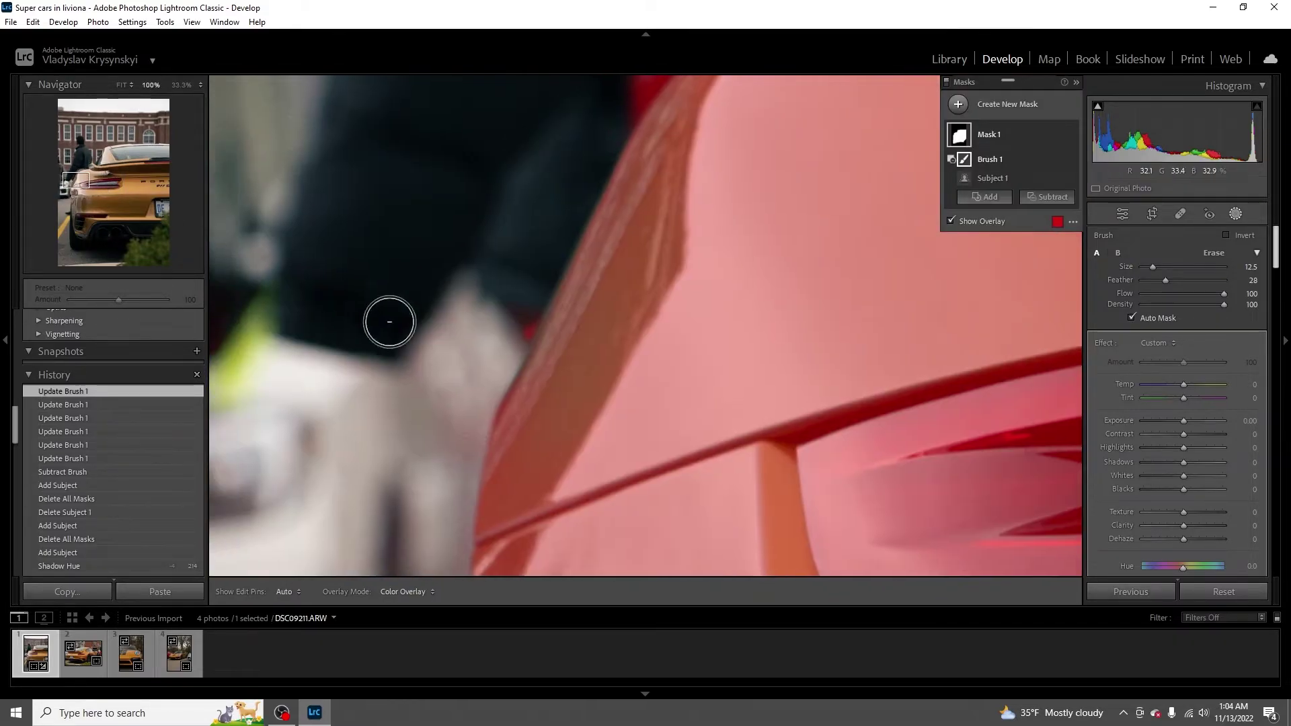
{"action": "key", "text": "h"}
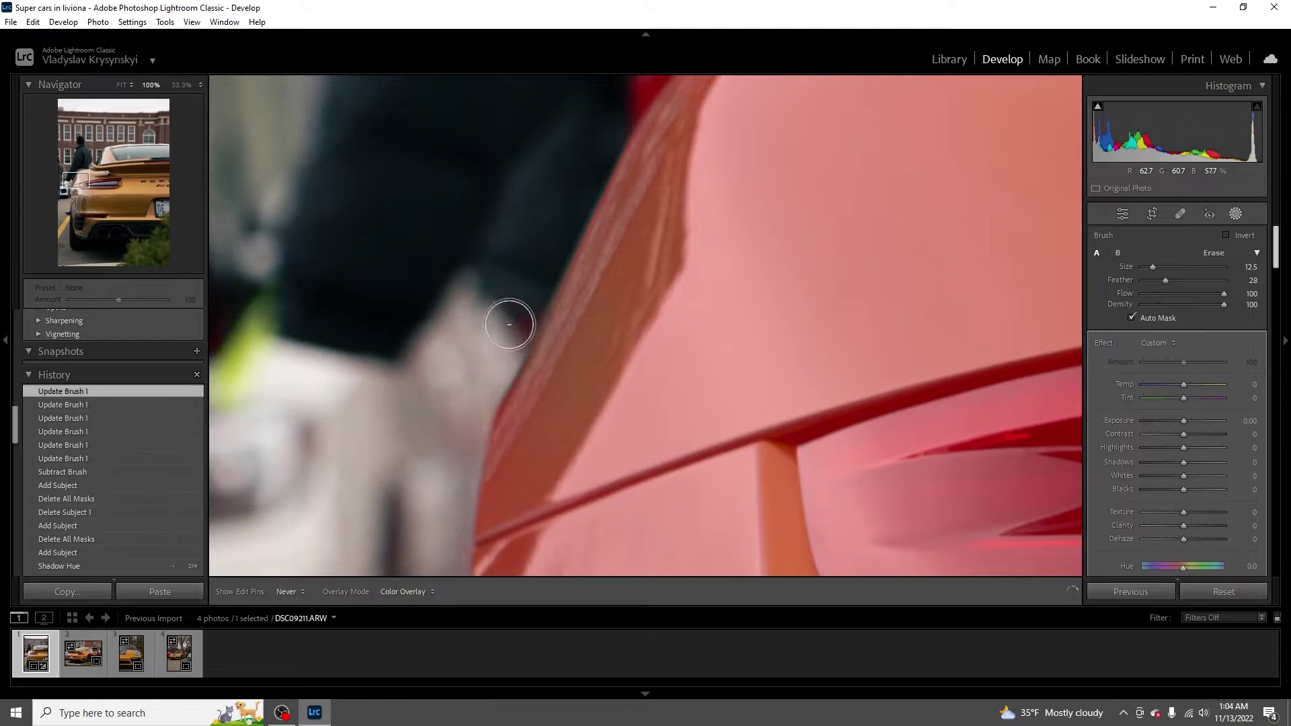
{"action": "key", "text": "h"}
- Brush the mask off the man's dark jacket between the spoiler end and the rear fender
{"action": "left_click_drag", "start_coordinate": [86, 185], "coordinate": [86, 167]}
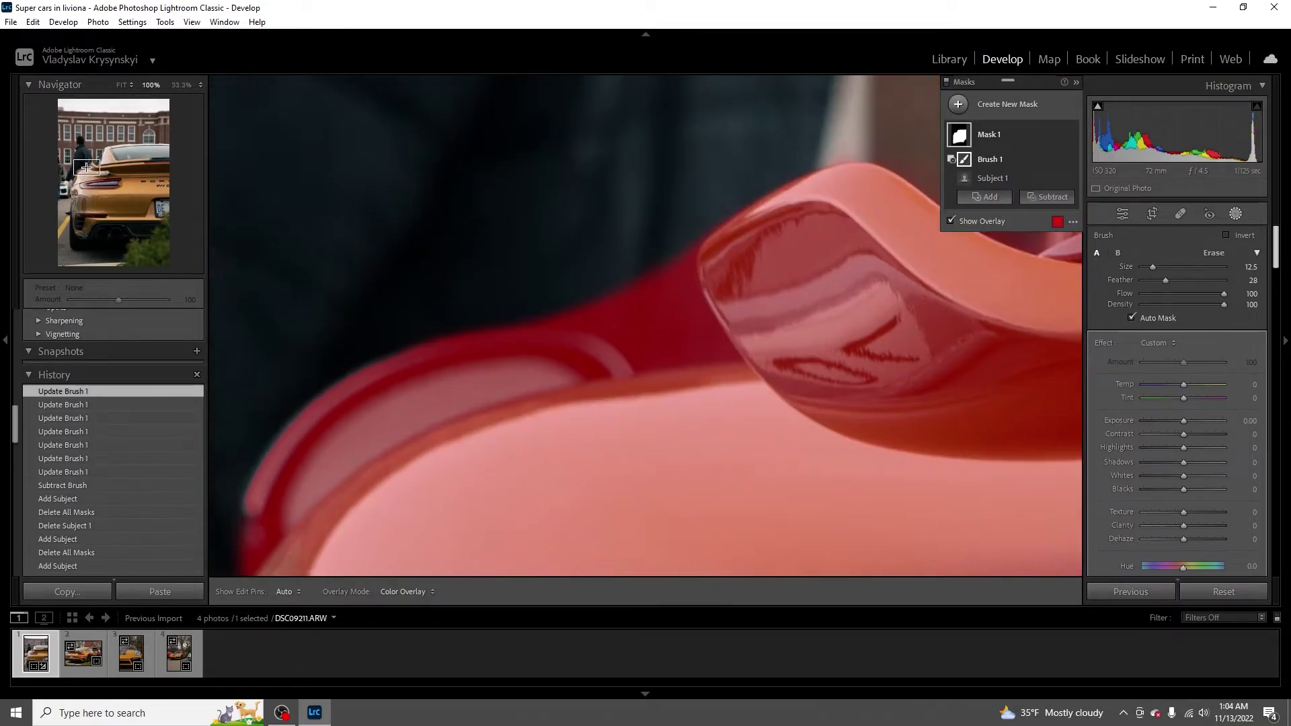
{"action": "key", "text": "h"}
{"action": "mouse_move", "coordinate": [608, 331]}
{"action": "left_mouse_down"}
{"action": "mouse_move", "coordinate": [695, 349]}
{"action": "mouse_move", "coordinate": [675, 345]}
{"action": "mouse_move", "coordinate": [657, 303]}
{"action": "mouse_move", "coordinate": [657, 236]}
{"action": "mouse_move", "coordinate": [586, 320]}
{"action": "mouse_move", "coordinate": [617, 302]}
{"action": "mouse_move", "coordinate": [605, 310]}
{"action": "mouse_move", "coordinate": [619, 338]}
{"action": "left_mouse_up"}
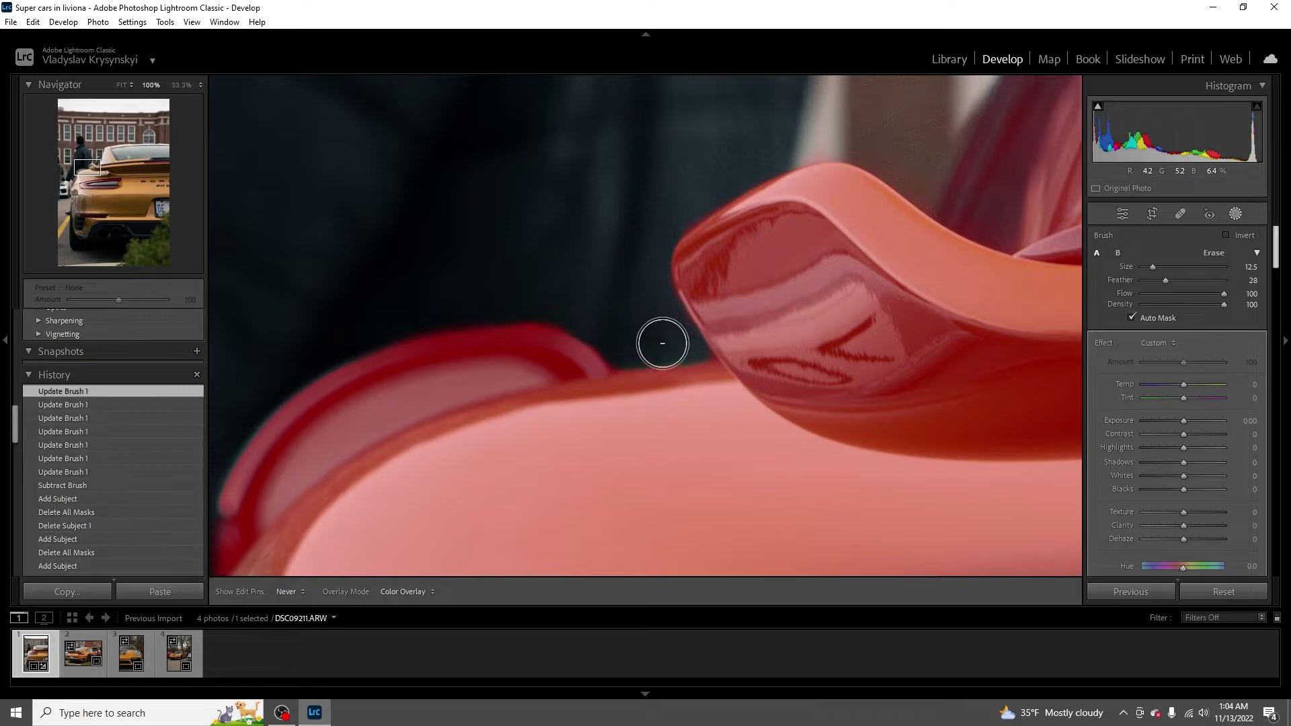
{"action": "left_click_drag", "start_coordinate": [461, 296], "coordinate": [356, 323]}
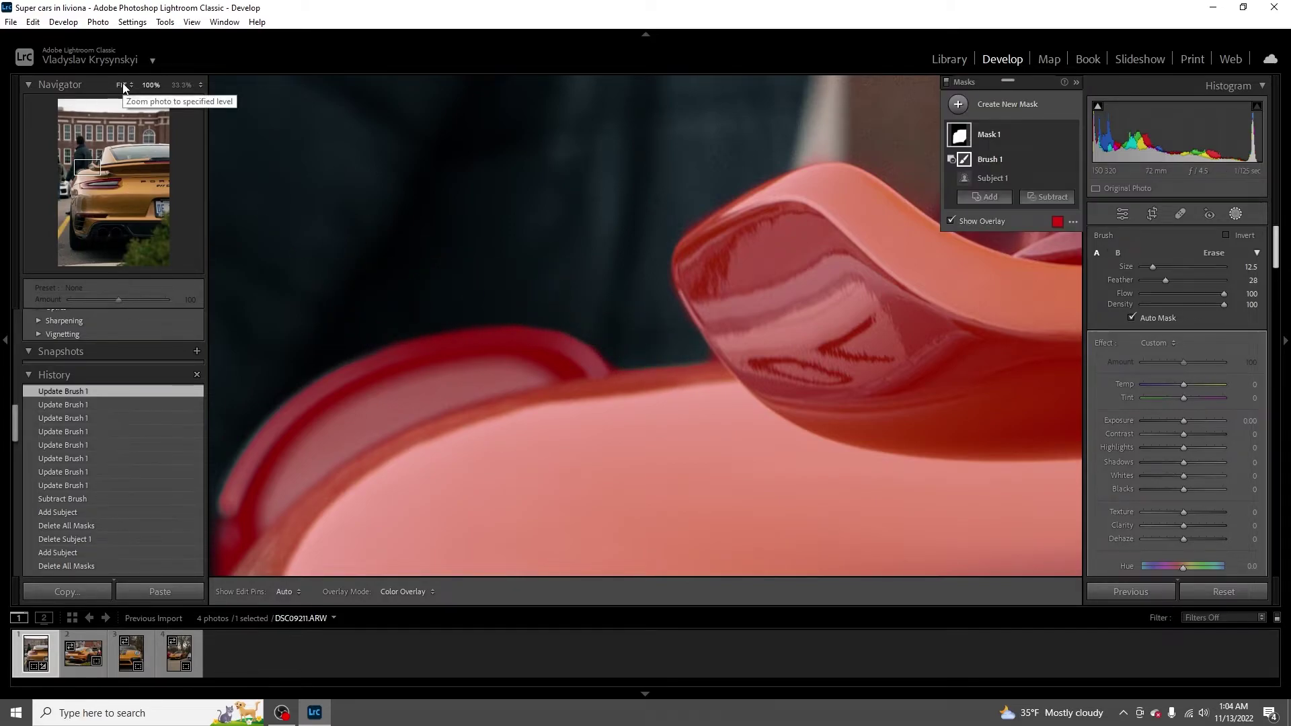
- Brush the leftover mask off the man's shoe along the edge of the rear wheel area
{"action": "left_click", "coordinate": [94, 170]}
{"action": "left_click_drag", "start_coordinate": [93, 170], "coordinate": [73, 216]}
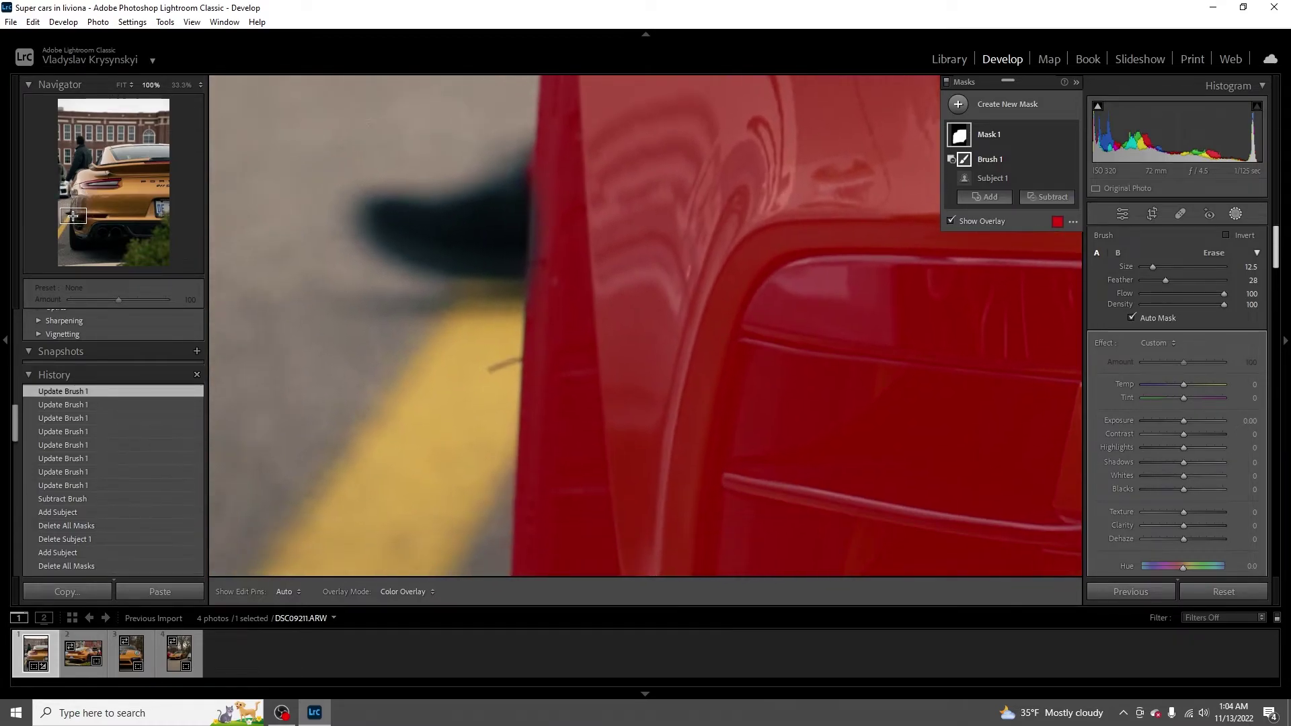
{"action": "key", "text": "h"}
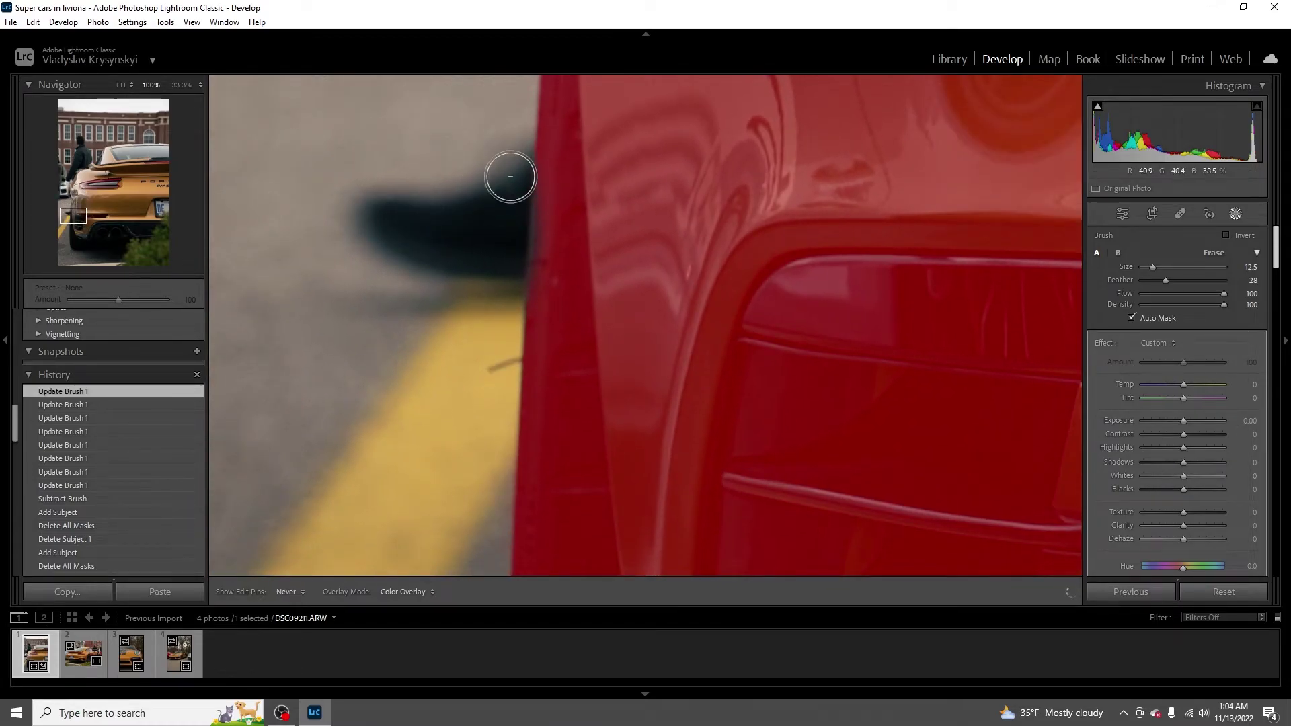
{"action": "key", "text": "h"}
{"action": "left_click", "coordinate": [986, 197]}
{"action": "left_click", "coordinate": [991, 323]}
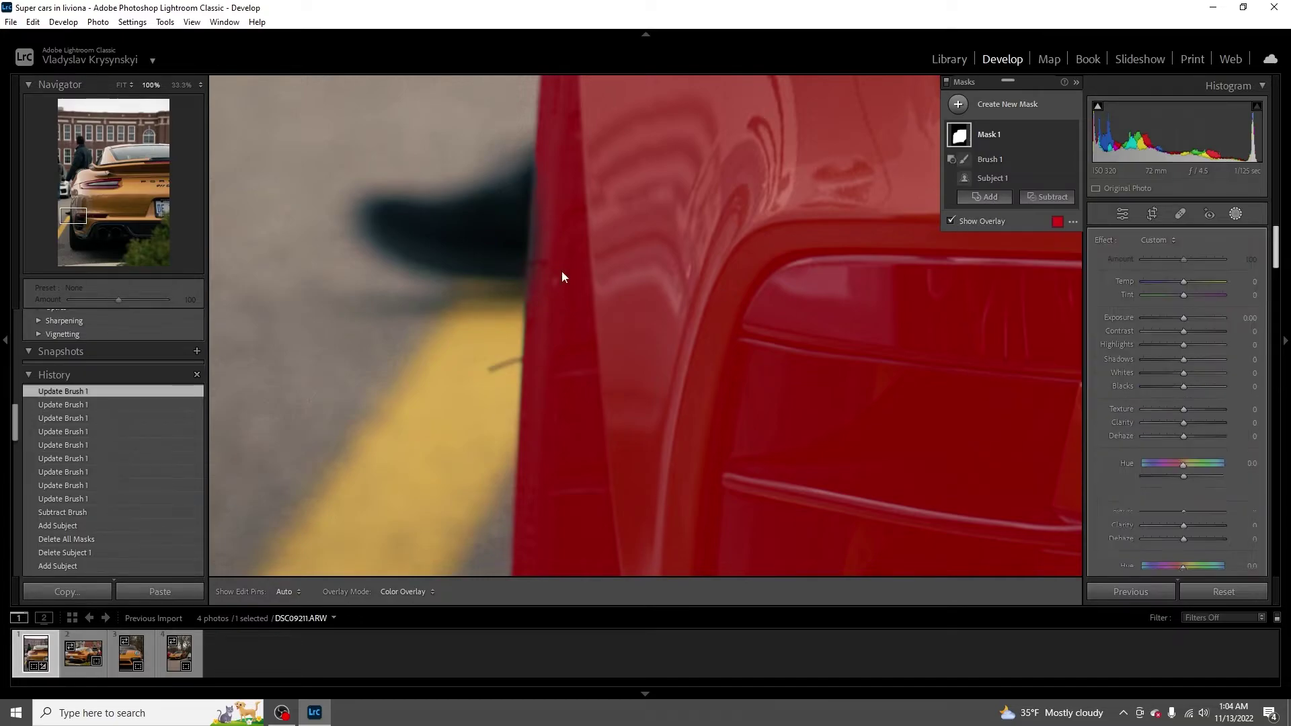
{"action": "key", "text": "h"}
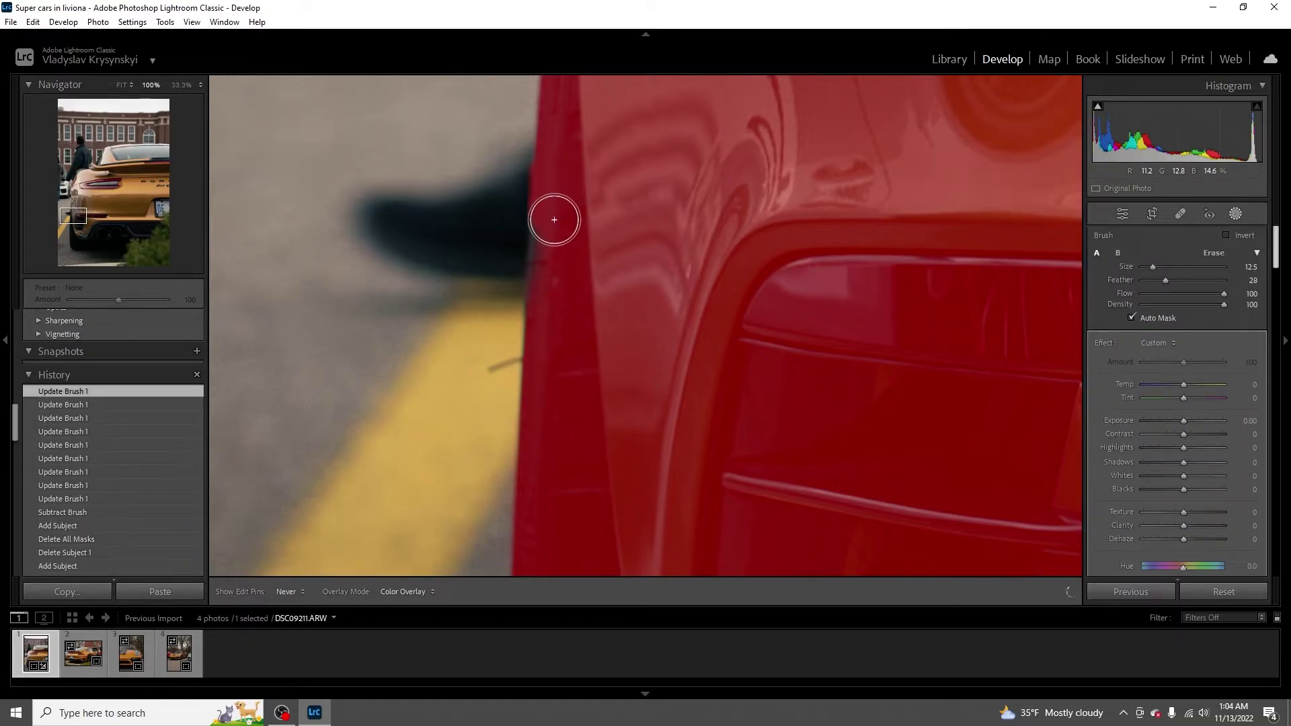
{"action": "left_click_drag", "start_coordinate": [560, 222], "coordinate": [566, 123]}
{"action": "key", "text": "h"}
{"action": "key", "text": "ctrl+z"}
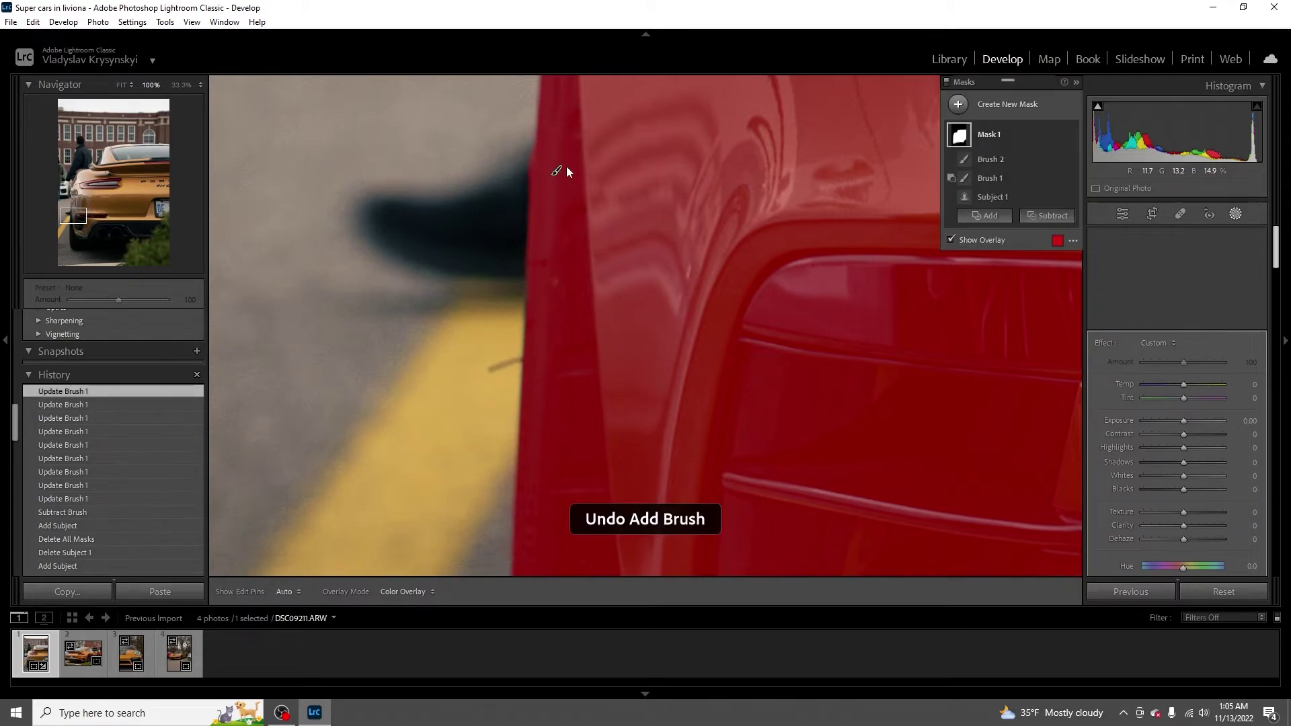
- Add a new brush to Mask 1 and paint the mask along the rear tire's outer edge beside the man's shoe
{"action": "left_click", "coordinate": [985, 196]}
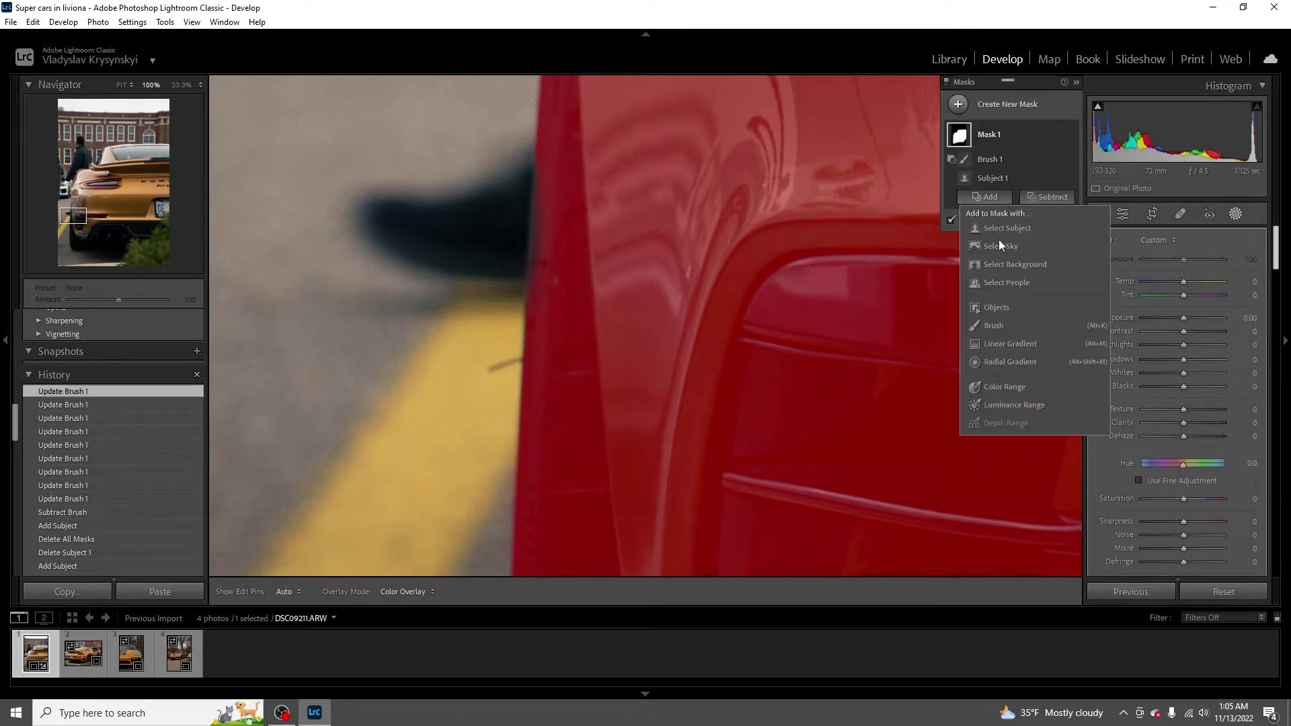
{"action": "left_click", "coordinate": [993, 326]}
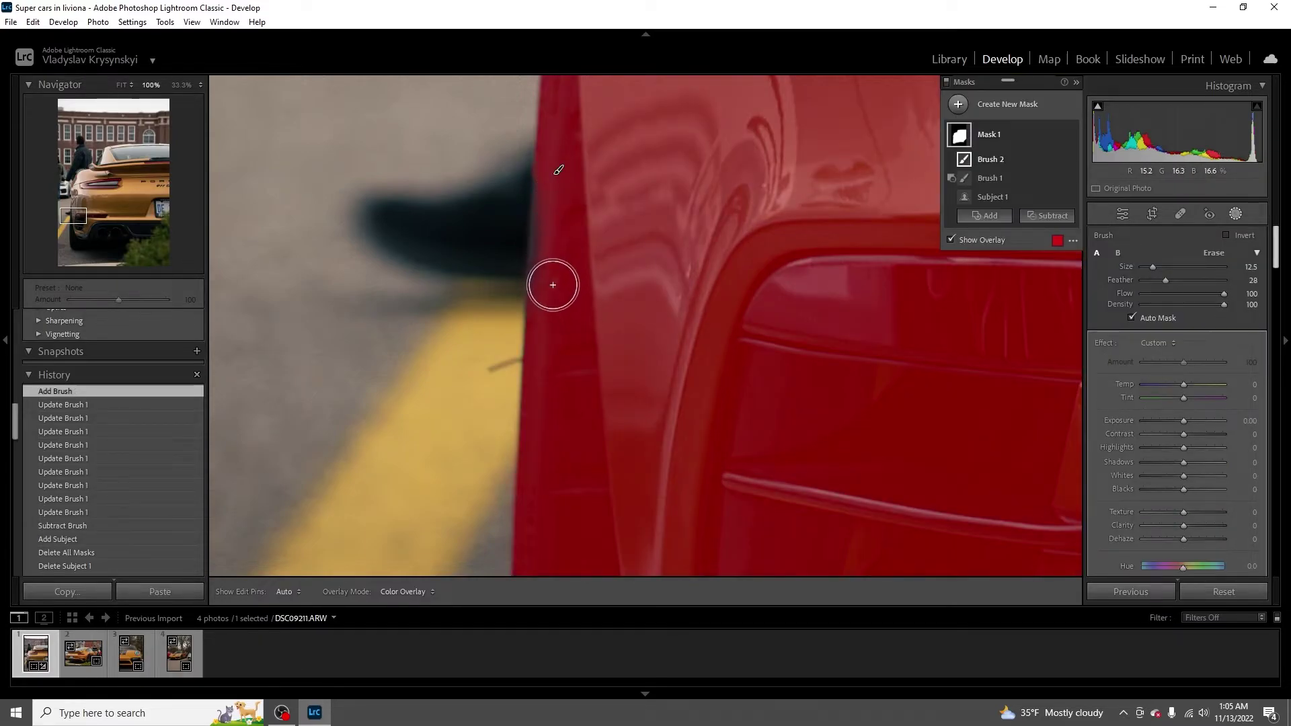
{"action": "left_click_drag", "start_coordinate": [553, 285], "coordinate": [555, 267]}
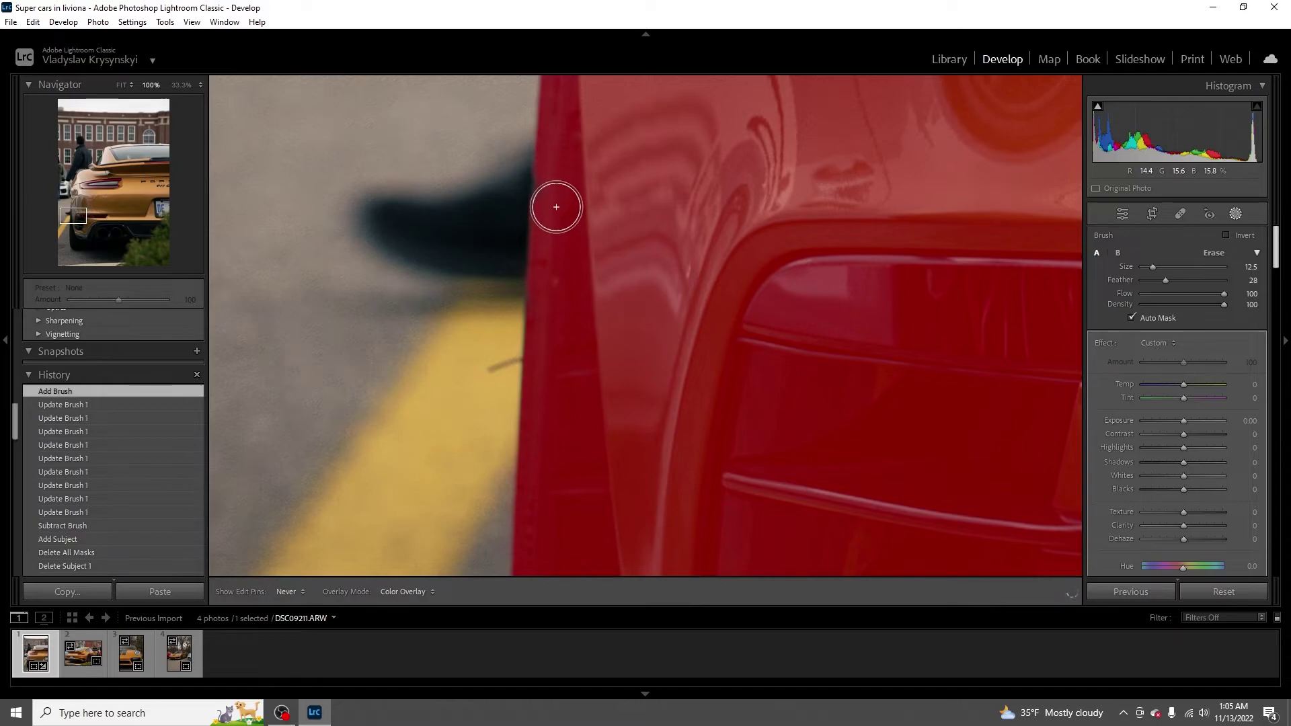
{"action": "mouse_move", "coordinate": [556, 193]}
{"action": "left_mouse_down"}
{"action": "mouse_move", "coordinate": [565, 159]}
{"action": "mouse_move", "coordinate": [551, 367]}
{"action": "left_mouse_up"}
- Paint the mask over the car's dark roof edge and down the rear pillar beside the side window
{"action": "left_click_drag", "start_coordinate": [63, 234], "coordinate": [107, 150]}
{"action": "key", "text": "h"}
{"action": "mouse_move", "coordinate": [535, 243]}
{"action": "left_mouse_down"}
{"action": "mouse_move", "coordinate": [440, 357]}
{"action": "mouse_move", "coordinate": [447, 445]}
{"action": "left_mouse_up"}
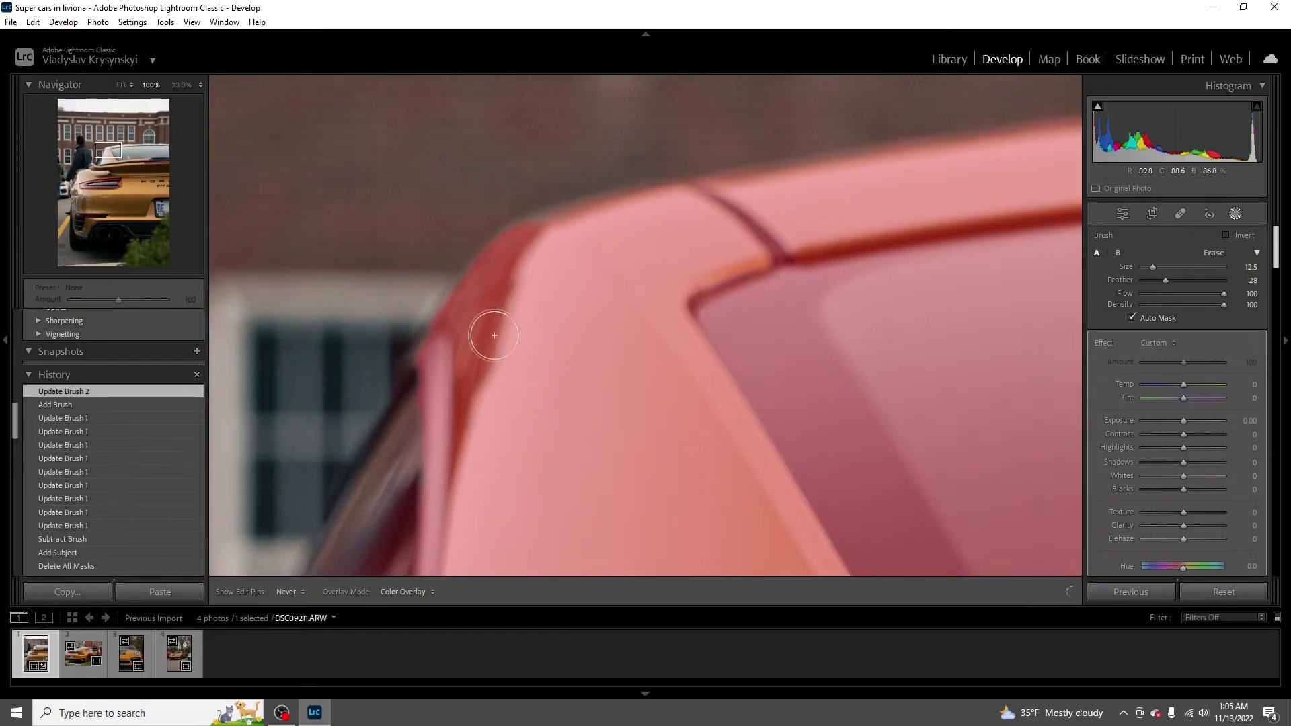
{"action": "left_click_drag", "start_coordinate": [606, 218], "coordinate": [735, 201]}
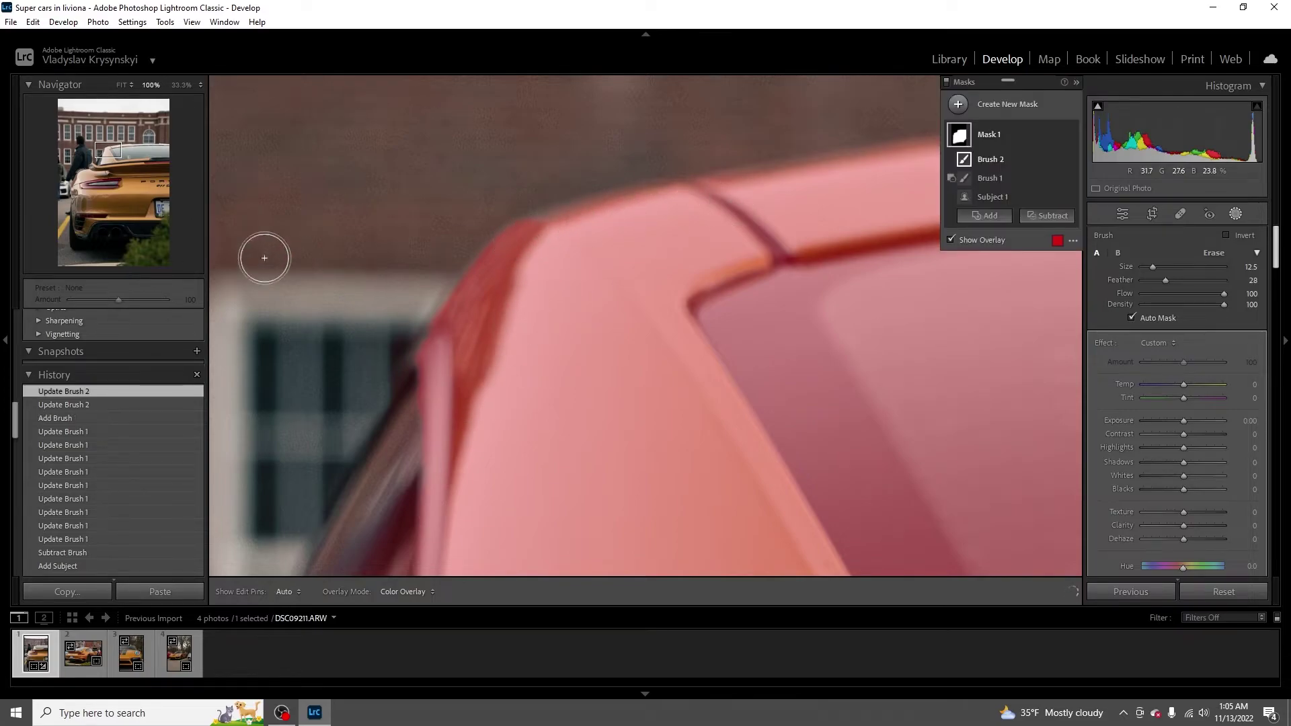
{"action": "mouse_move", "coordinate": [410, 417]}
{"action": "left_mouse_down"}
{"action": "mouse_move", "coordinate": [563, 267]}
{"action": "mouse_move", "coordinate": [583, 231]}
{"action": "mouse_move", "coordinate": [471, 435]}
{"action": "mouse_move", "coordinate": [570, 331]}
{"action": "mouse_move", "coordinate": [484, 534]}
{"action": "left_mouse_up"}
- Paint the mask over the lower side window and pillar just above the spoiler's end
{"action": "left_click", "coordinate": [98, 163]}
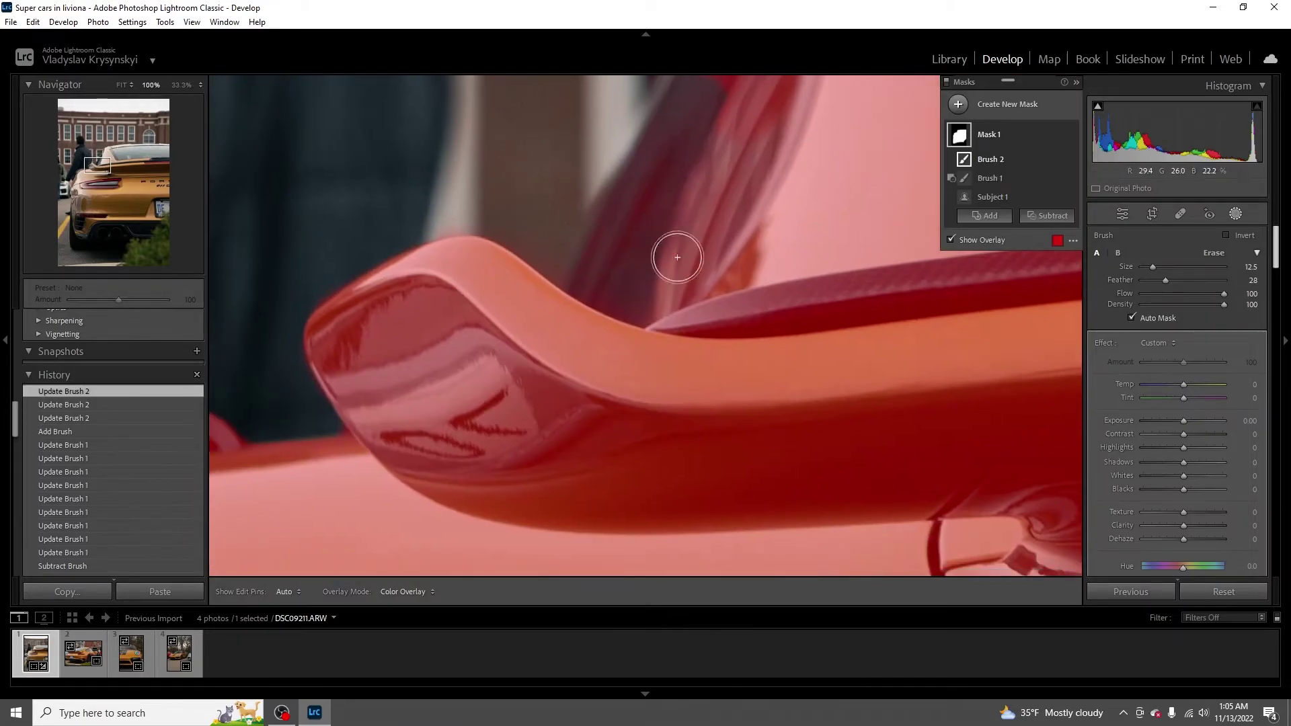
{"action": "key", "text": "h"}
{"action": "mouse_move", "coordinate": [666, 141]}
{"action": "left_mouse_down"}
{"action": "mouse_move", "coordinate": [758, 100]}
{"action": "mouse_move", "coordinate": [594, 307]}
{"action": "mouse_move", "coordinate": [603, 280]}
{"action": "mouse_move", "coordinate": [670, 283]}
{"action": "mouse_move", "coordinate": [760, 243]}
{"action": "left_mouse_up"}
- Paint the remaining gaps along the car's side window and upper pillar into the mask
{"action": "left_click", "coordinate": [180, 85]}
{"action": "key", "text": "h"}
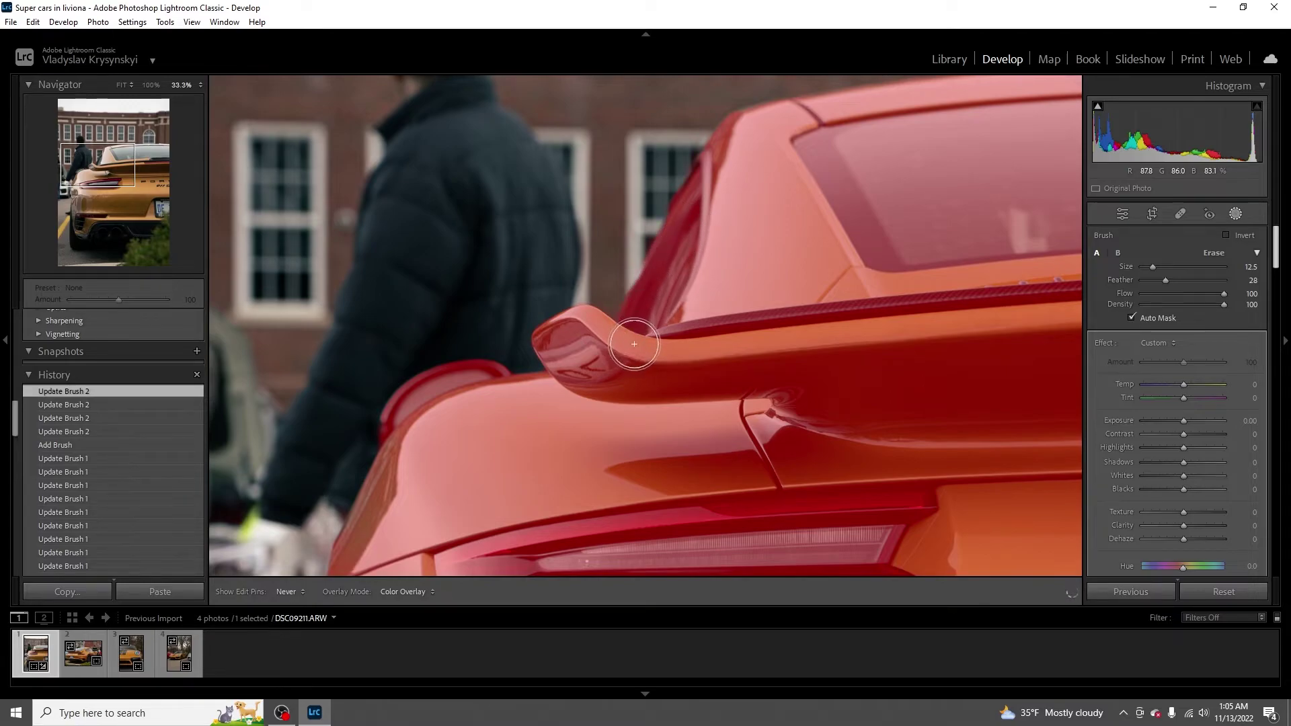
{"action": "mouse_move", "coordinate": [719, 175]}
{"action": "left_mouse_down"}
{"action": "mouse_move", "coordinate": [701, 173]}
{"action": "mouse_move", "coordinate": [703, 192]}
{"action": "left_mouse_up"}
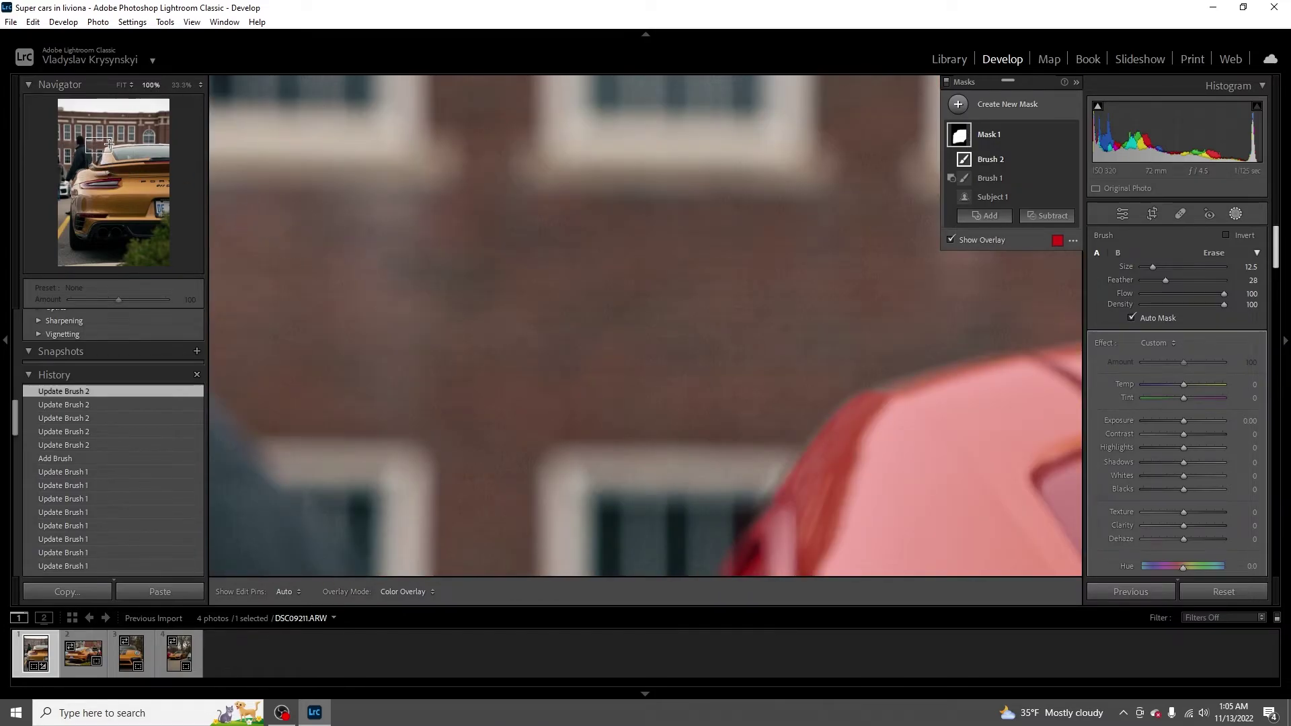
{"action": "left_click", "coordinate": [102, 154]}
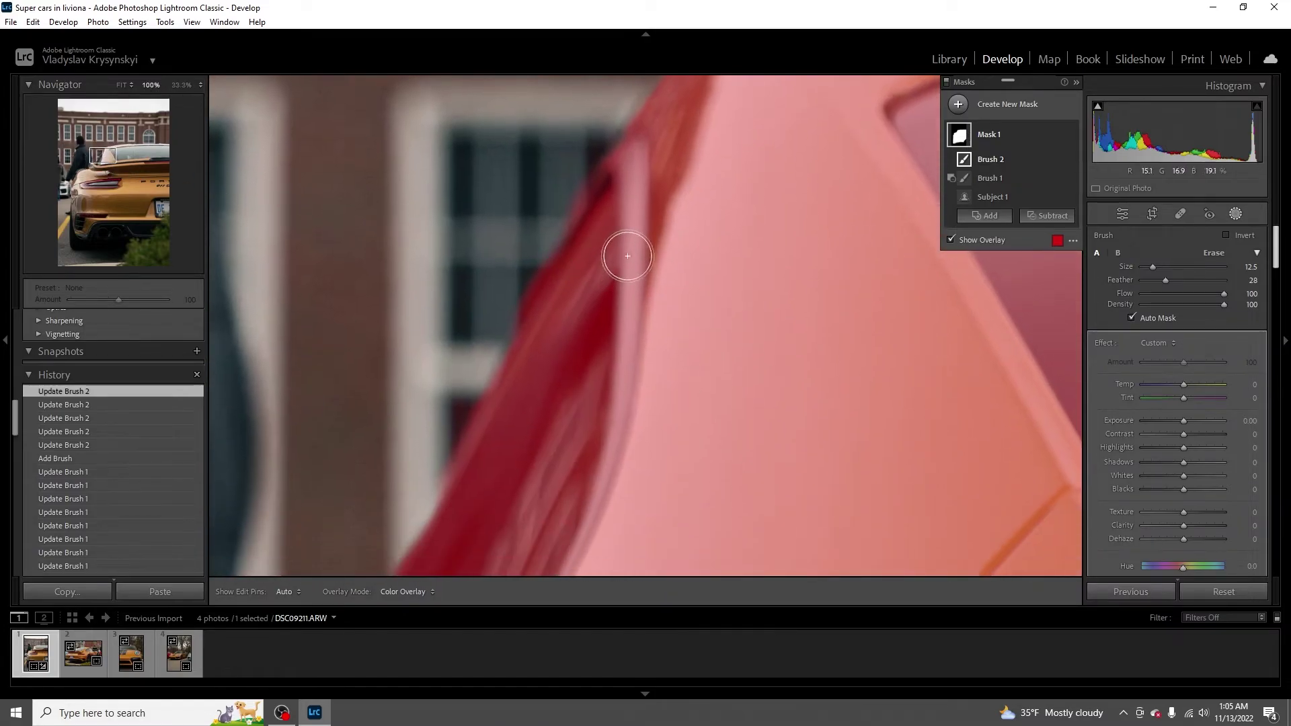
{"action": "key", "text": "h"}
{"action": "key", "text": "h"}
{"action": "left_click_drag", "start_coordinate": [582, 288], "coordinate": [519, 395]}
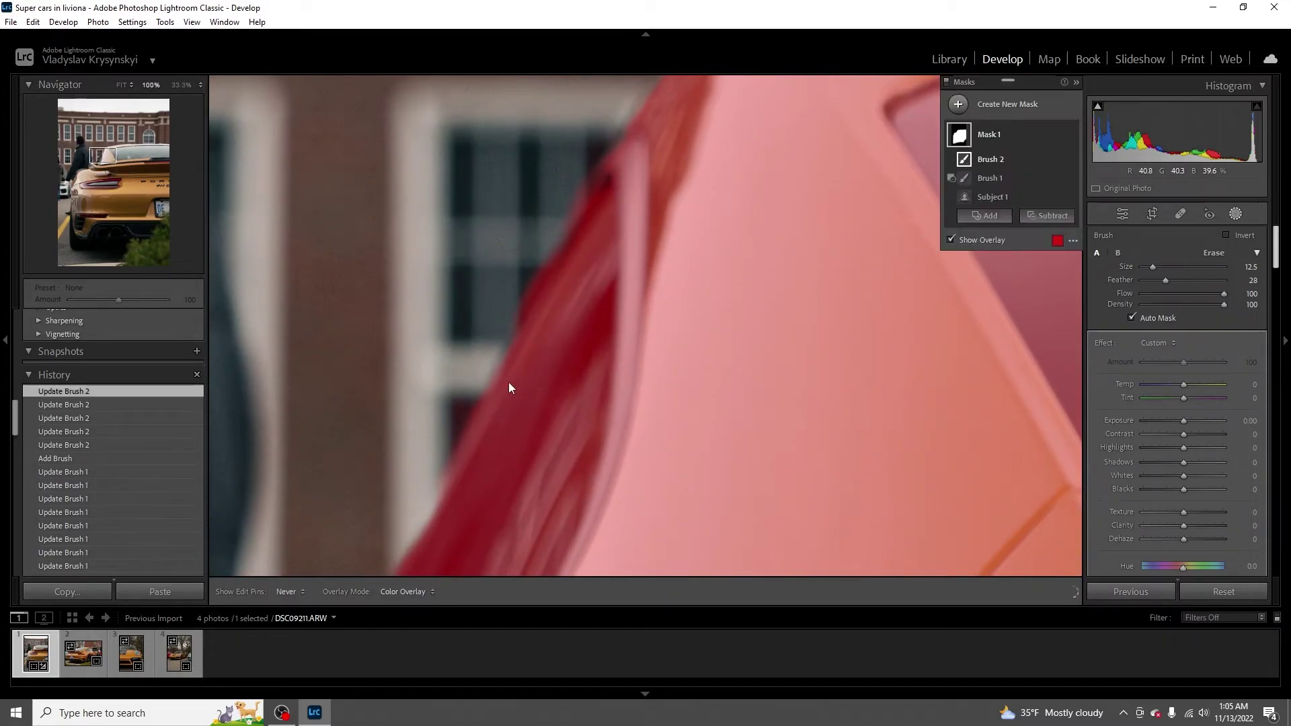
- Subtract a new brush from Mask 1 and brush the mask spill off the building window beside the car's side window
{"action": "left_click", "coordinate": [990, 178]}
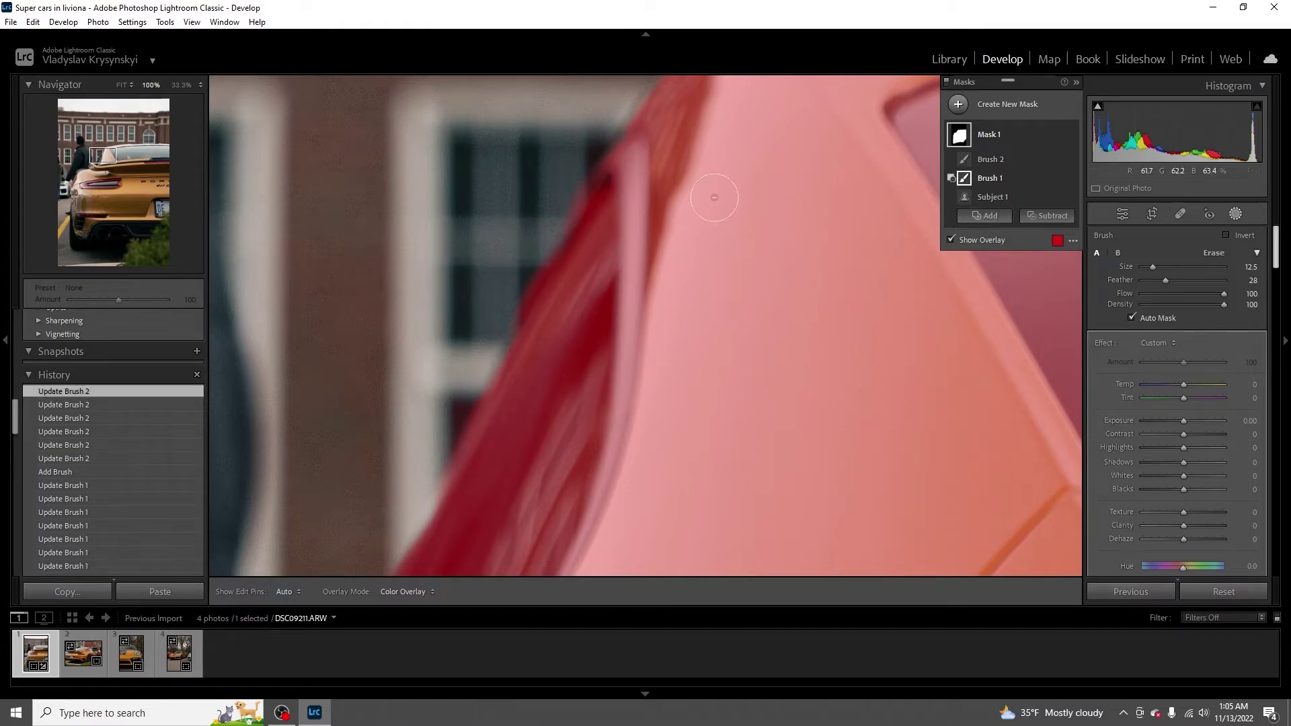
{"action": "key", "text": "h"}
{"action": "key", "text": "h"}
{"action": "key", "text": "h"}
{"action": "key", "text": "h"}
{"action": "left_click", "coordinate": [1039, 215]}
{"action": "left_click", "coordinate": [1056, 344]}
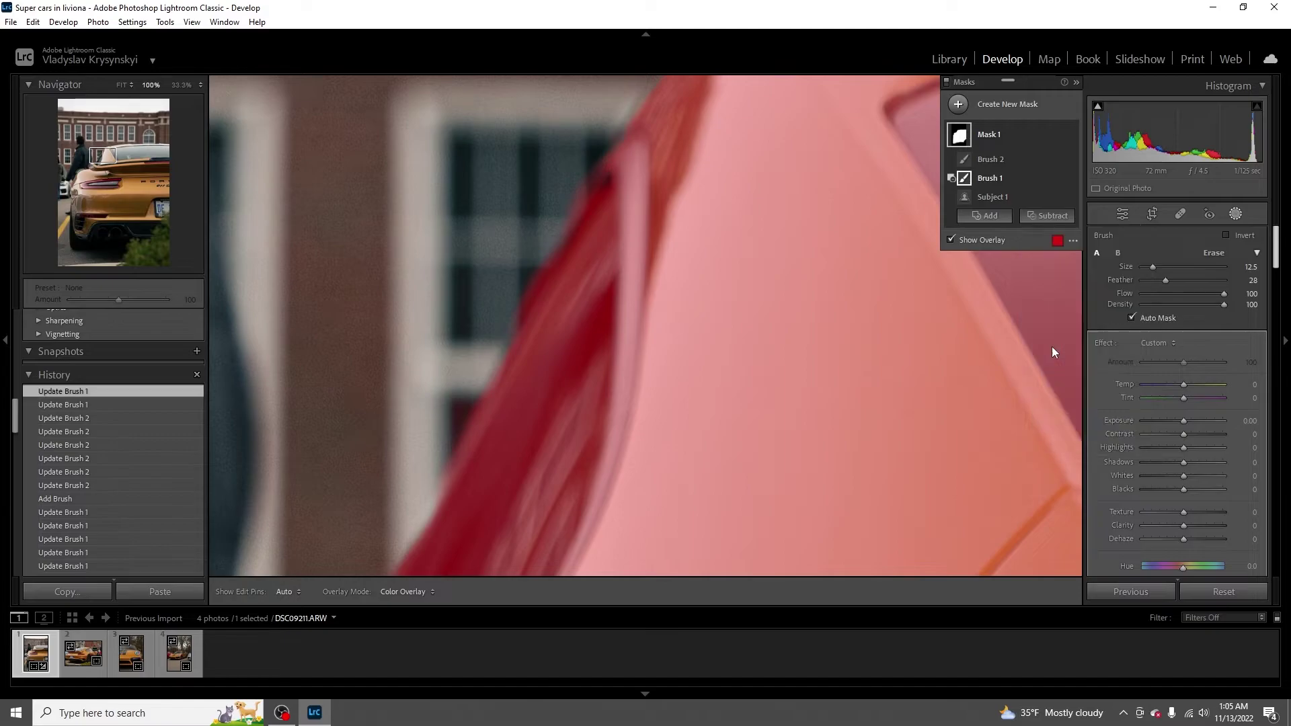
{"action": "key", "text": "h"}
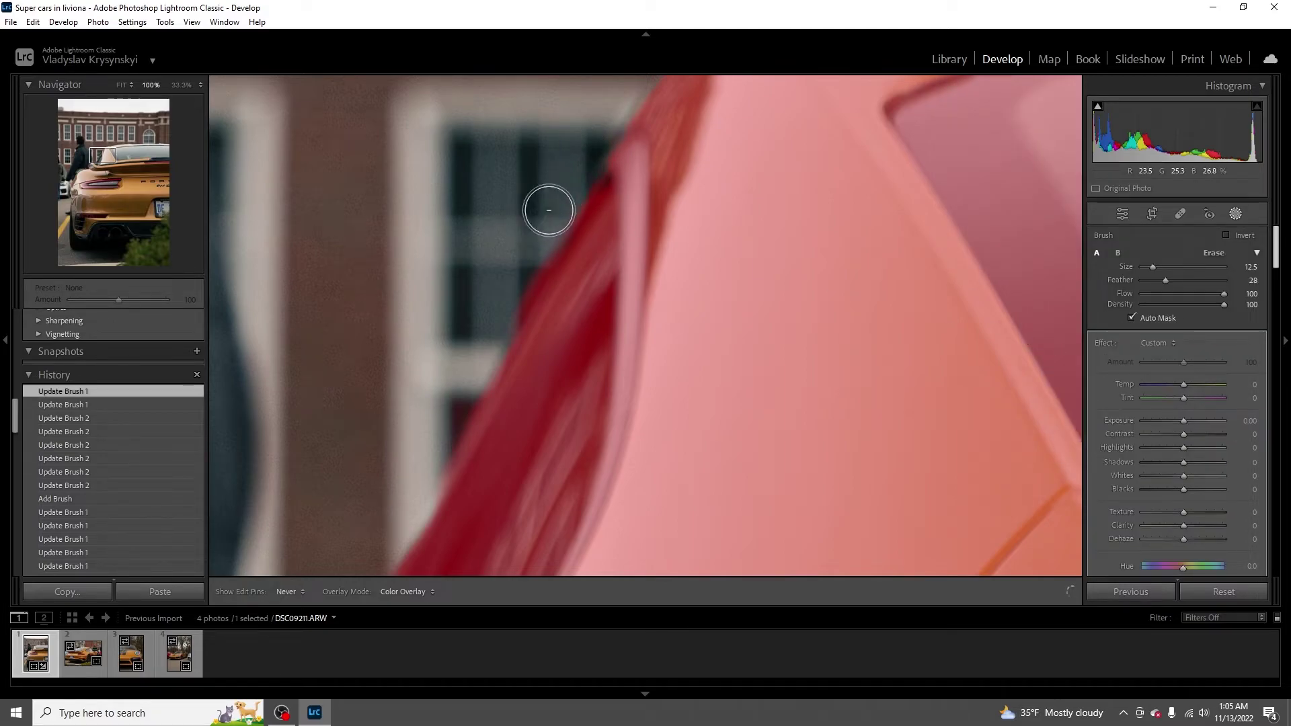
{"action": "left_click_drag", "start_coordinate": [506, 305], "coordinate": [509, 292]}
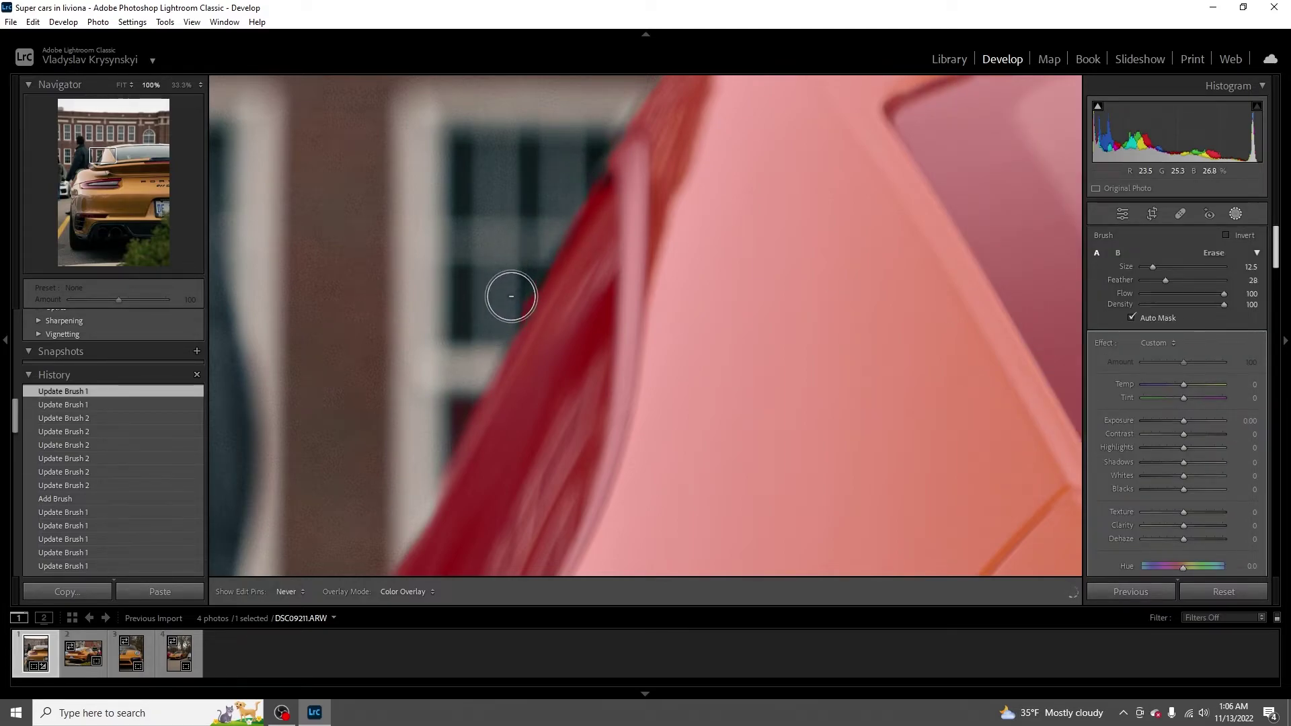
{"action": "key", "text": "h"}
- Try a Clarity of 100 on the masked car with the whole photo in view, and reset it
{"action": "left_click", "coordinate": [119, 86]}
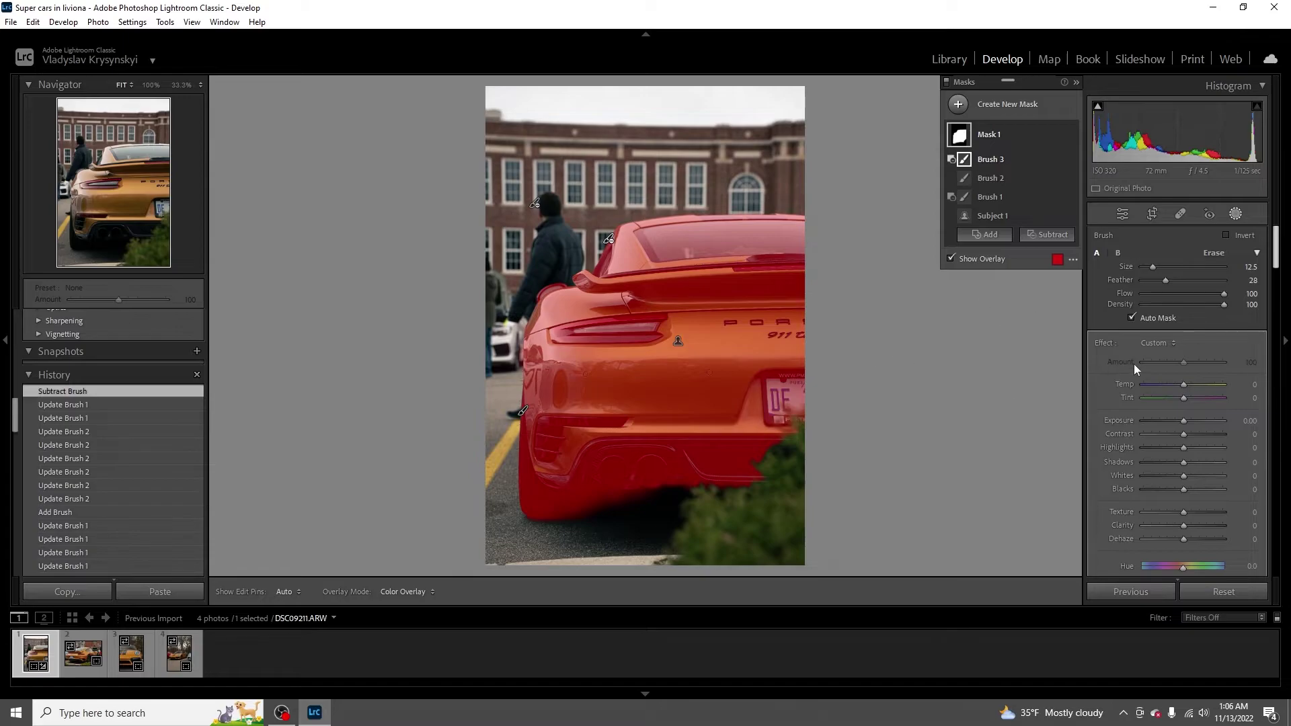
{"action": "scroll", "coordinate": [1143, 366], "scroll_direction": "down", "scroll_amount": 3}
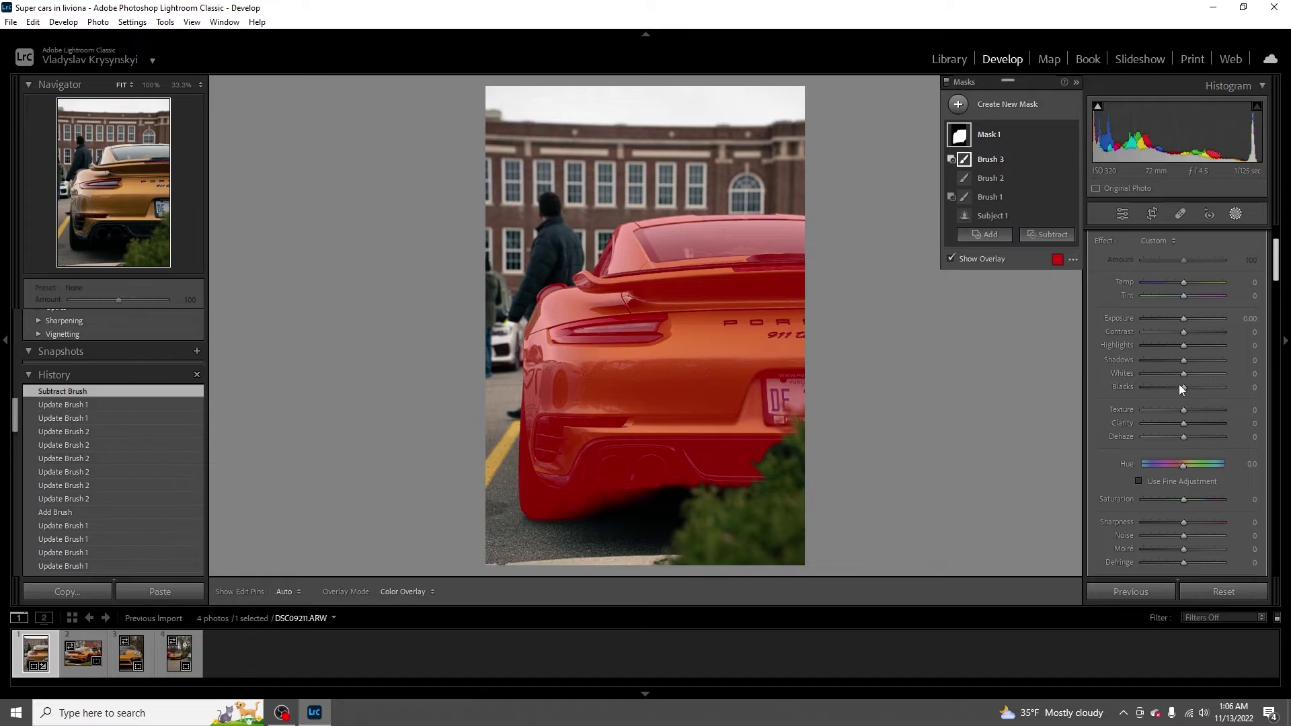
{"action": "left_click_drag", "start_coordinate": [1183, 424], "coordinate": [1224, 421]}
{"action": "double_click", "coordinate": [1224, 422]}
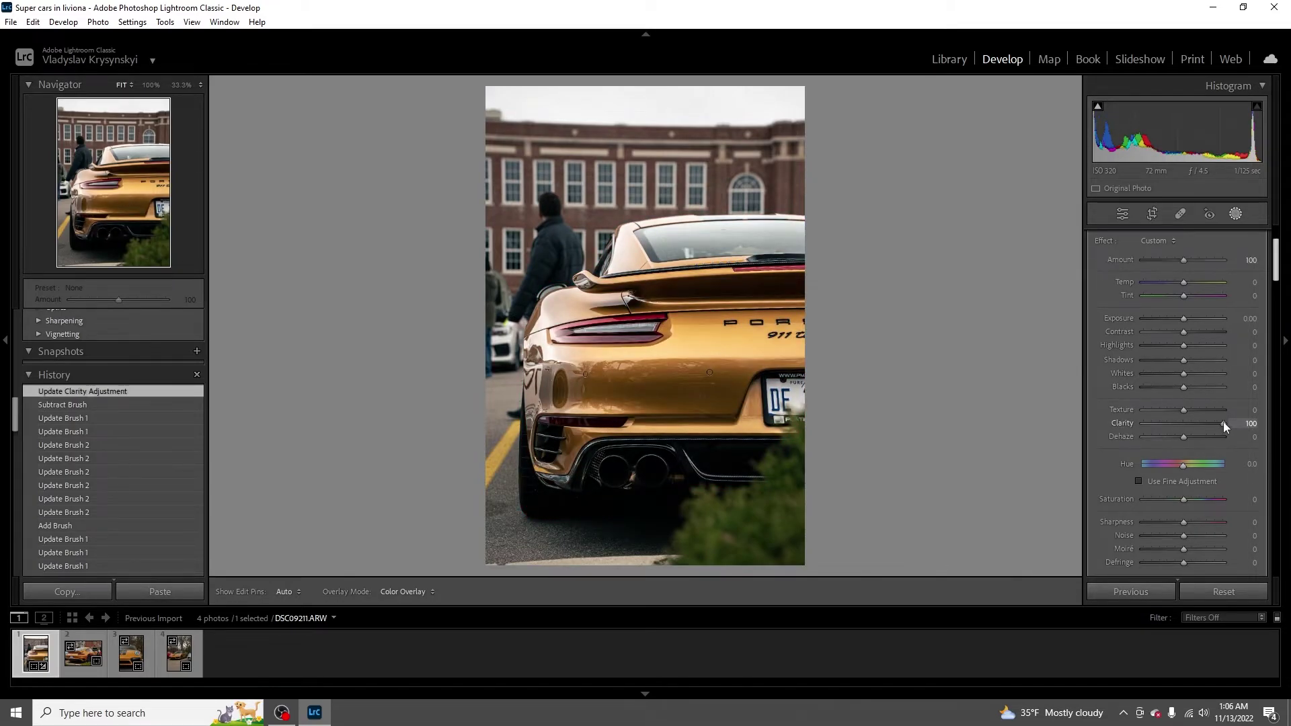
- Try Shadows at 66 and 75 and a slight Exposure change on the masked car, resetting each adjustment
{"action": "mouse_move", "coordinate": [1183, 364]}
{"action": "left_mouse_down"}
{"action": "mouse_move", "coordinate": [1224, 363]}
{"action": "mouse_move", "coordinate": [1208, 360]}
{"action": "left_mouse_up"}
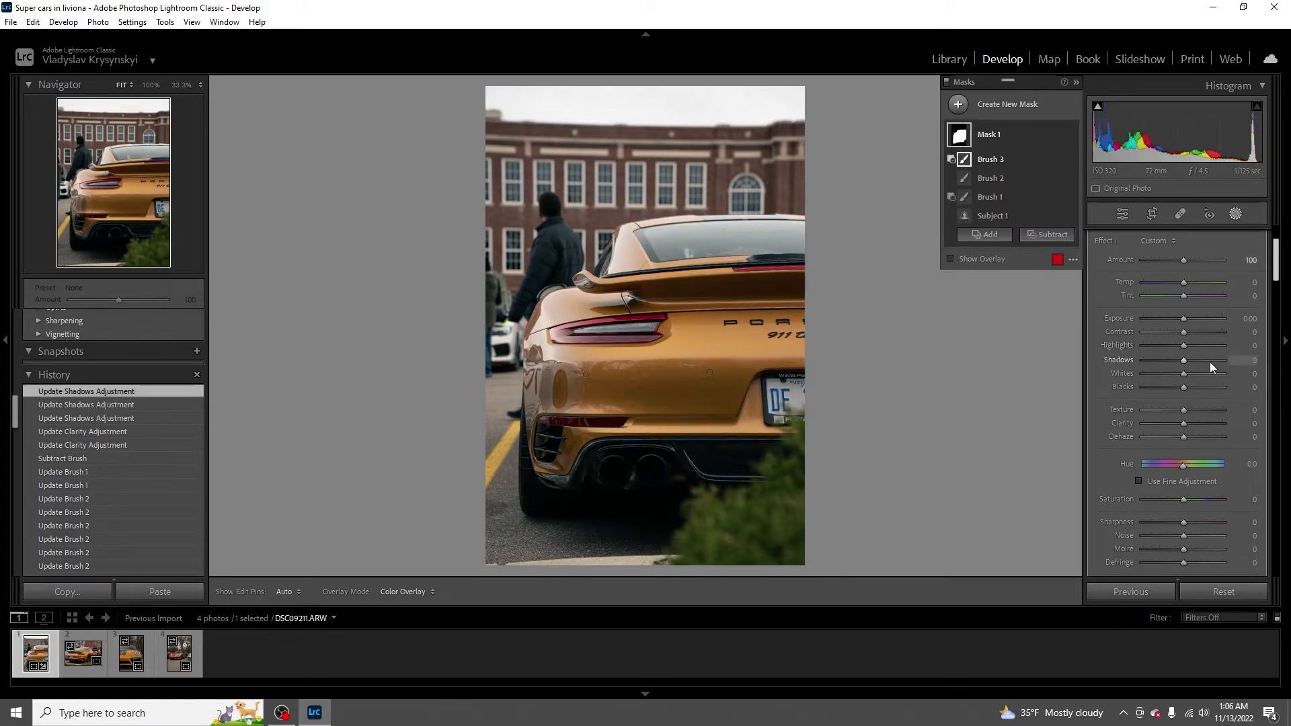
{"action": "double_click", "coordinate": [1210, 360]}
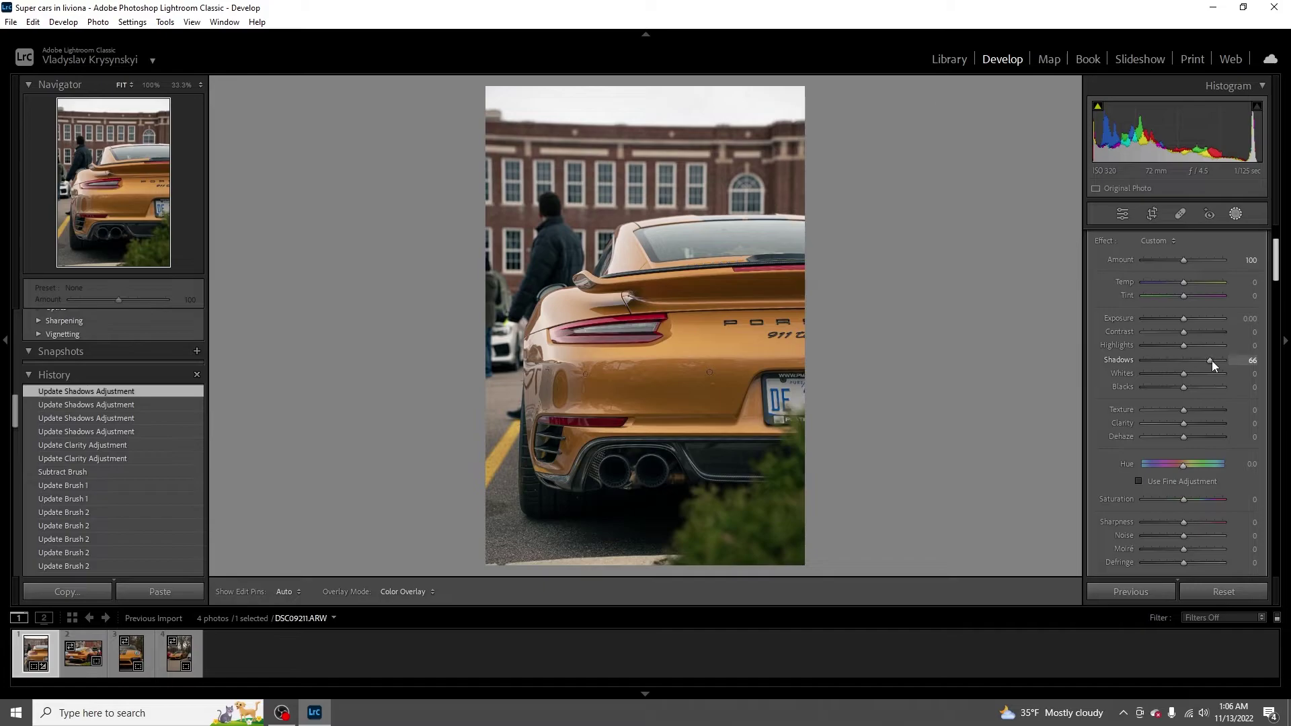
{"action": "left_click_drag", "start_coordinate": [1177, 317], "coordinate": [1188, 318]}
{"action": "double_click", "coordinate": [1188, 317]}
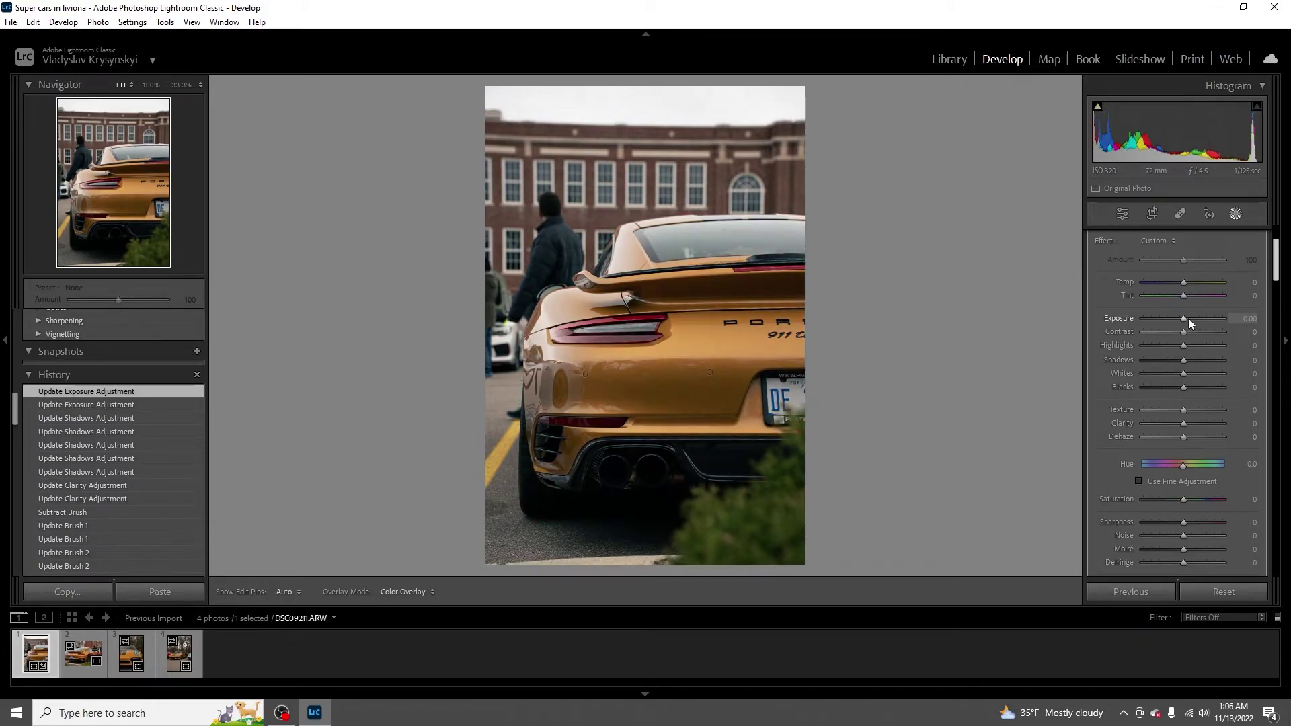
{"action": "left_click_drag", "start_coordinate": [1183, 360], "coordinate": [1232, 367]}
{"action": "double_click", "coordinate": [1216, 360]}
{"action": "left_click", "coordinate": [1213, 357]}
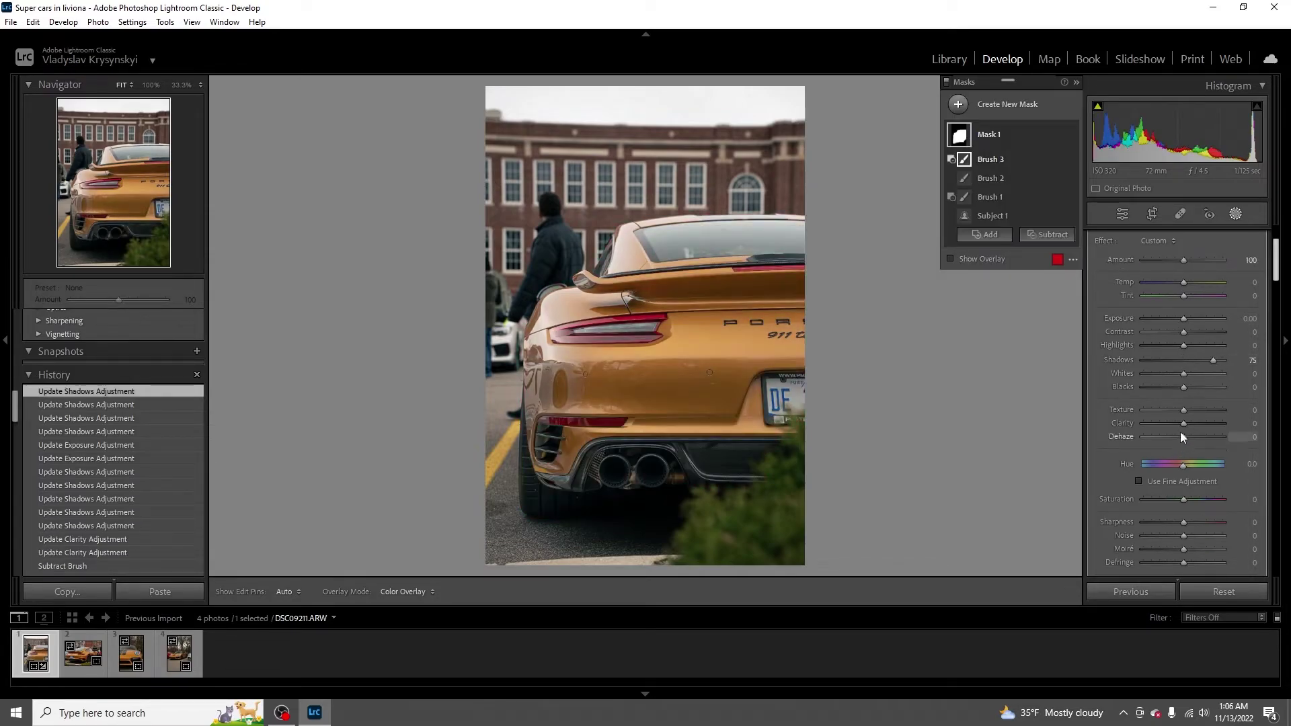
{"action": "double_click", "coordinate": [1214, 360]}
- Set the masked car's Clarity to 50
{"action": "key", "text": "o"}
{"action": "left_click_drag", "start_coordinate": [1184, 421], "coordinate": [1209, 427]}
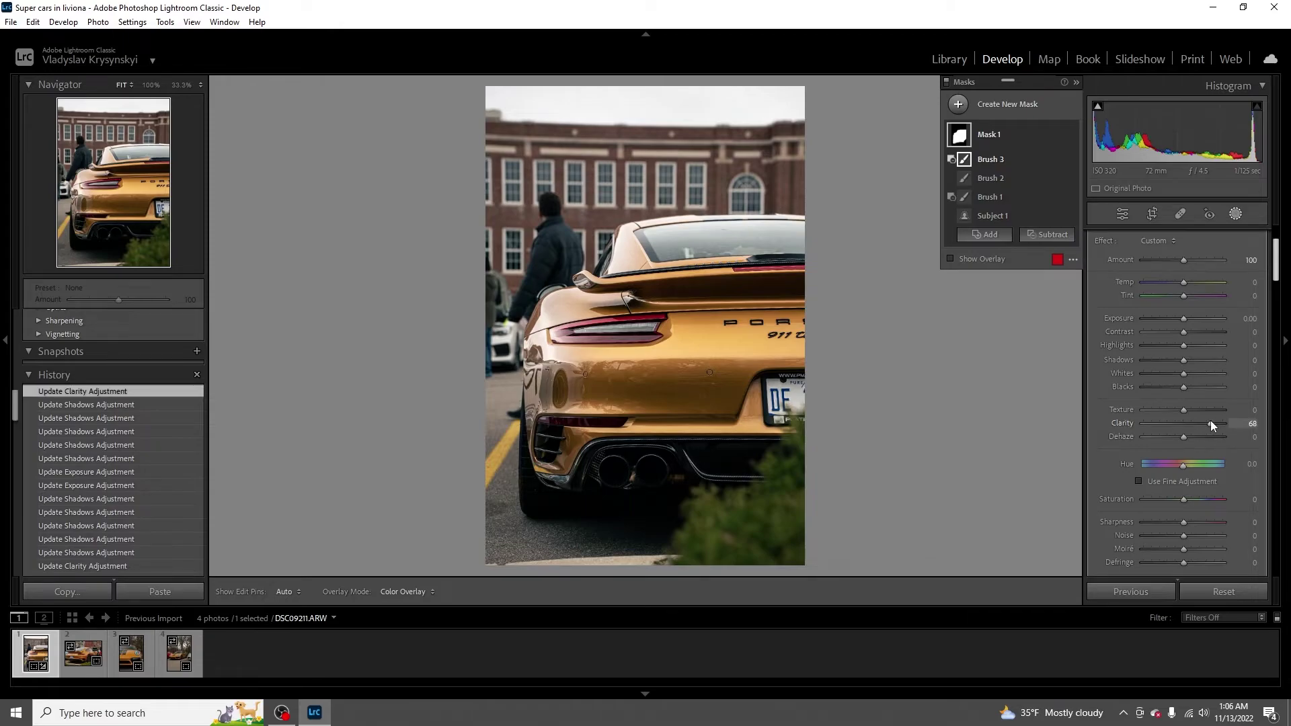
{"action": "left_click", "coordinate": [1248, 423]}
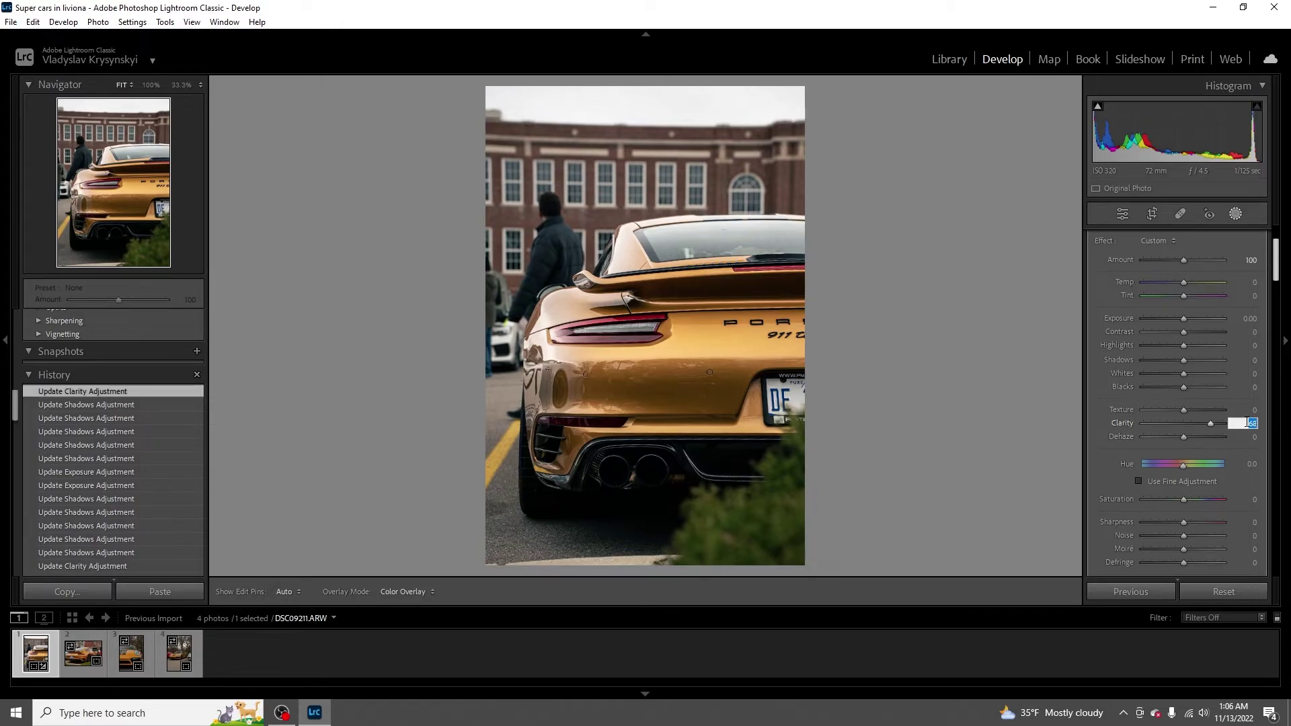
{"action": "type", "text": "50"}
{"action": "key", "text": "Return"}
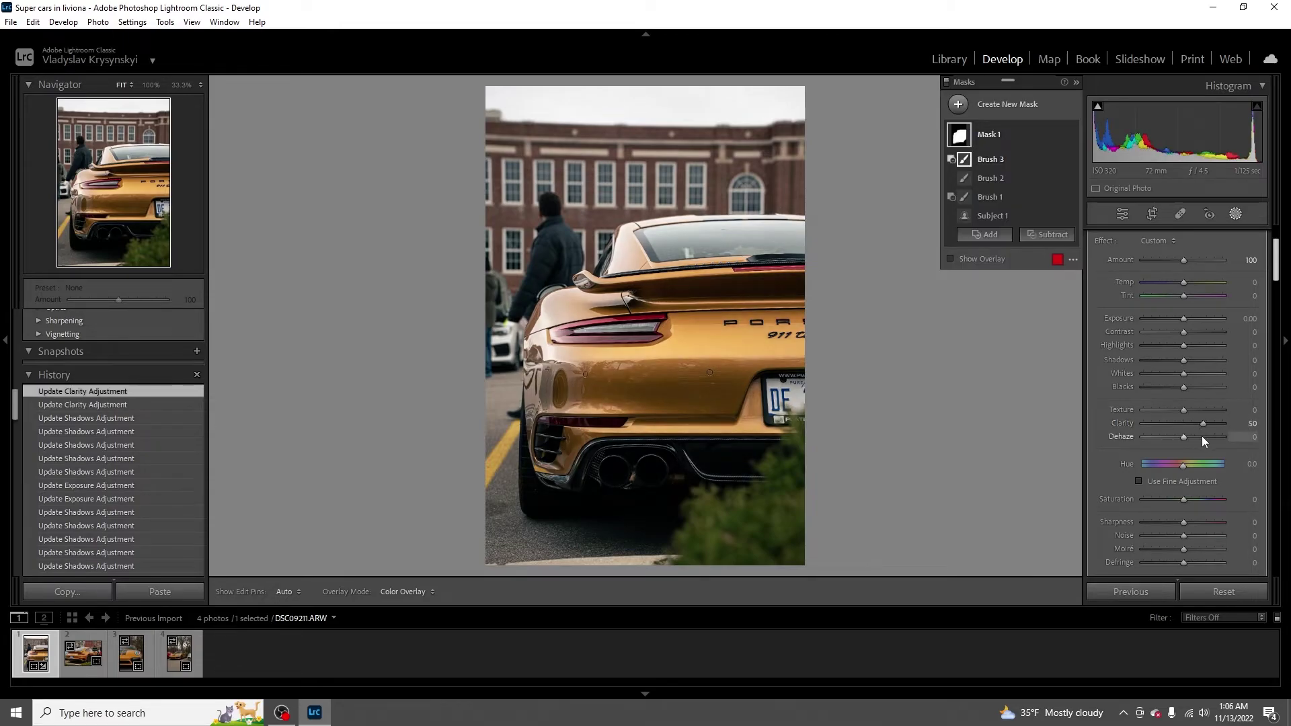
- Try the car mask's Clarity at 100 and inspect the taillight and rear bumper up close
{"action": "left_click_drag", "start_coordinate": [1203, 423], "coordinate": [1235, 425]}
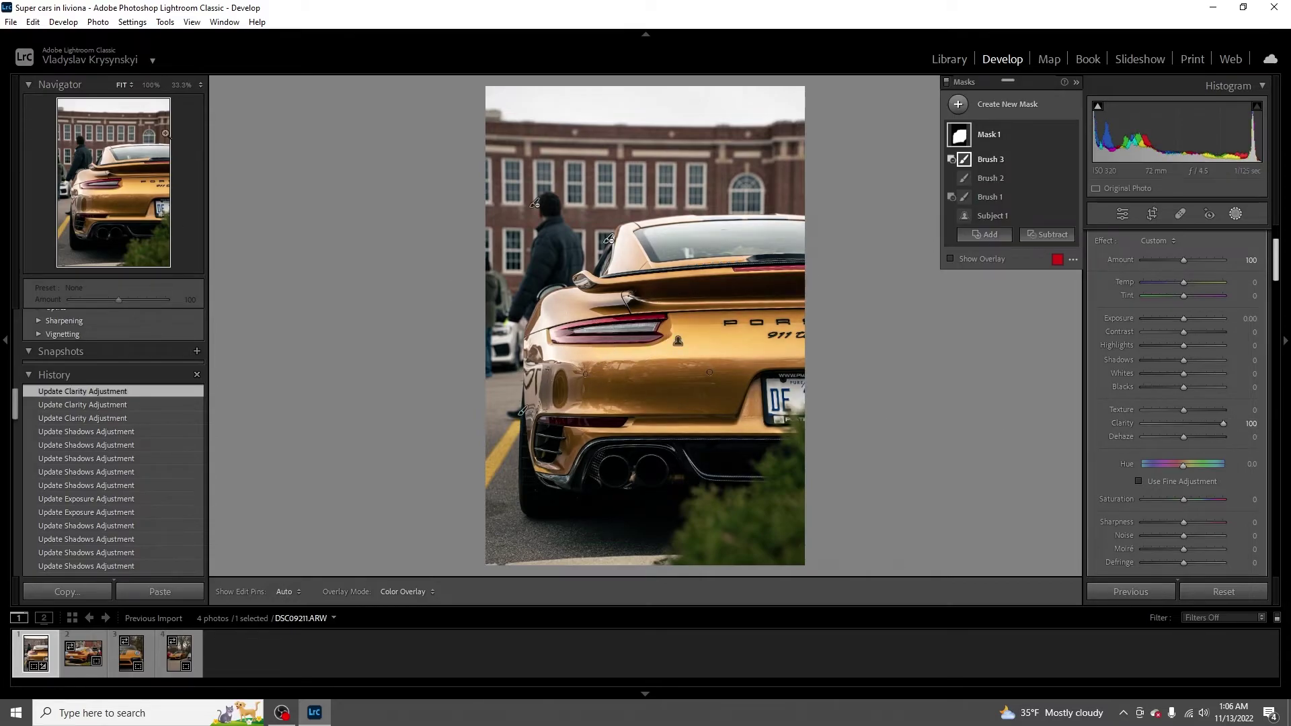
{"action": "left_click", "coordinate": [181, 84]}
{"action": "left_click_drag", "start_coordinate": [120, 166], "coordinate": [104, 198]}
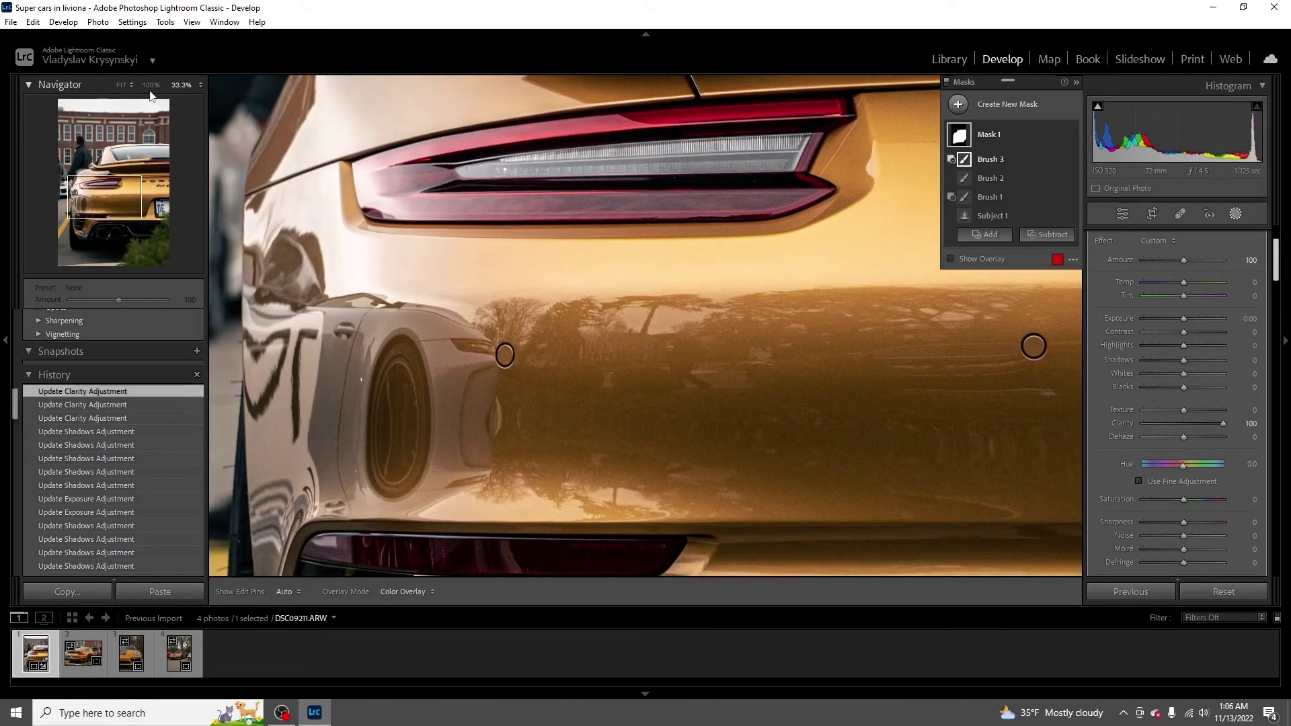
{"action": "left_click", "coordinate": [121, 86]}
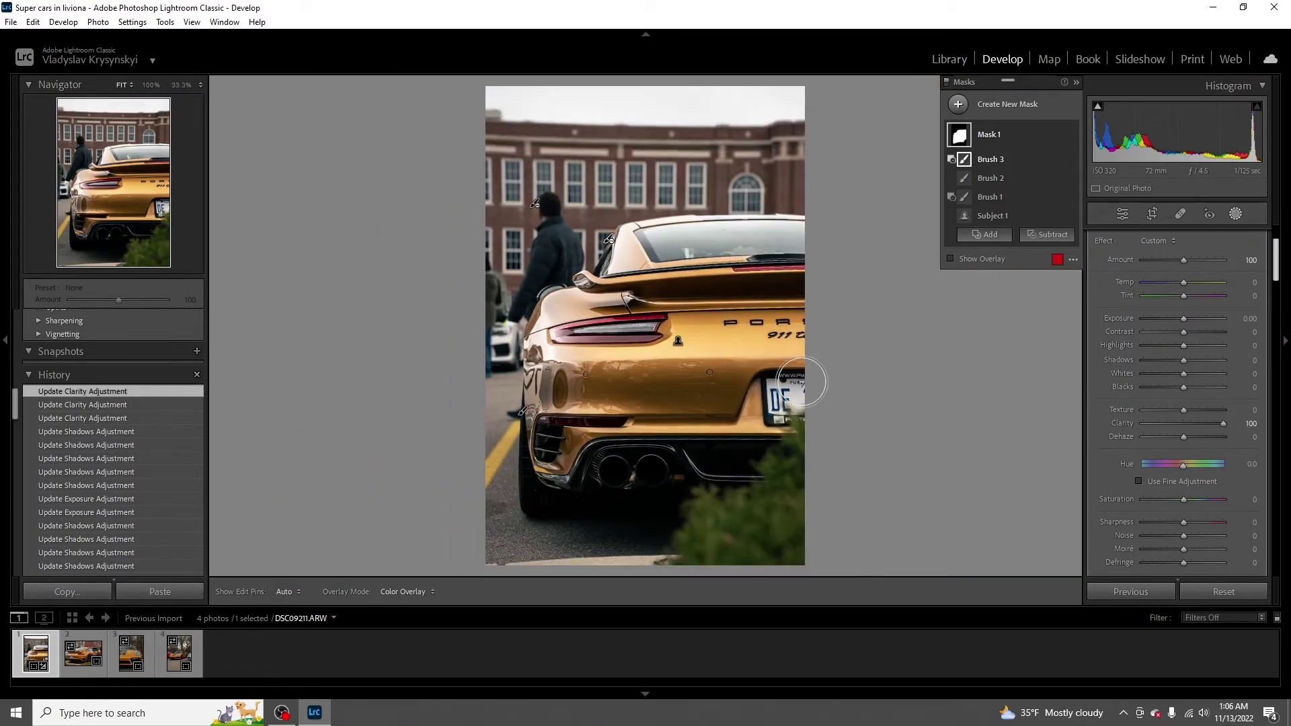
- Try Clarity values of 50, 30 and 40 on the masked car
{"action": "left_click", "coordinate": [1249, 423]}
{"action": "type", "text": "50"}
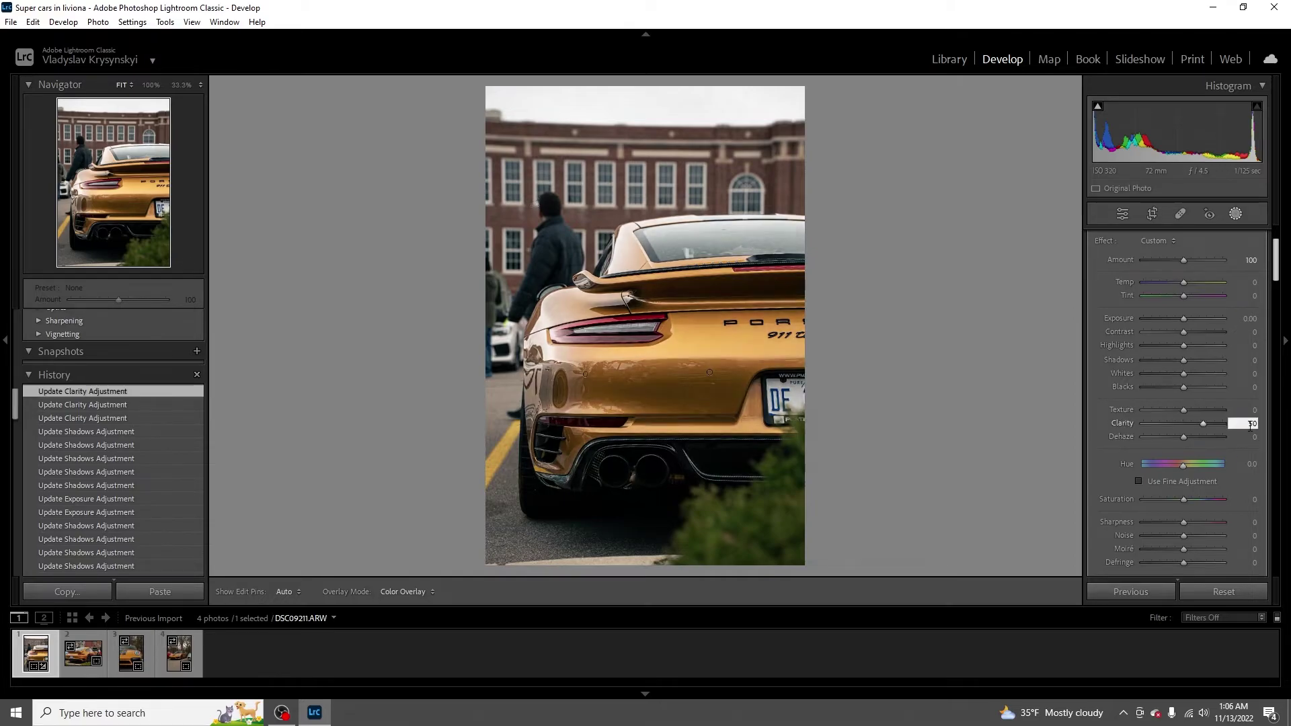
{"action": "key", "text": "Return"}
{"action": "left_click", "coordinate": [1250, 423]}
{"action": "type", "text": "30"}
{"action": "key", "text": "Return"}
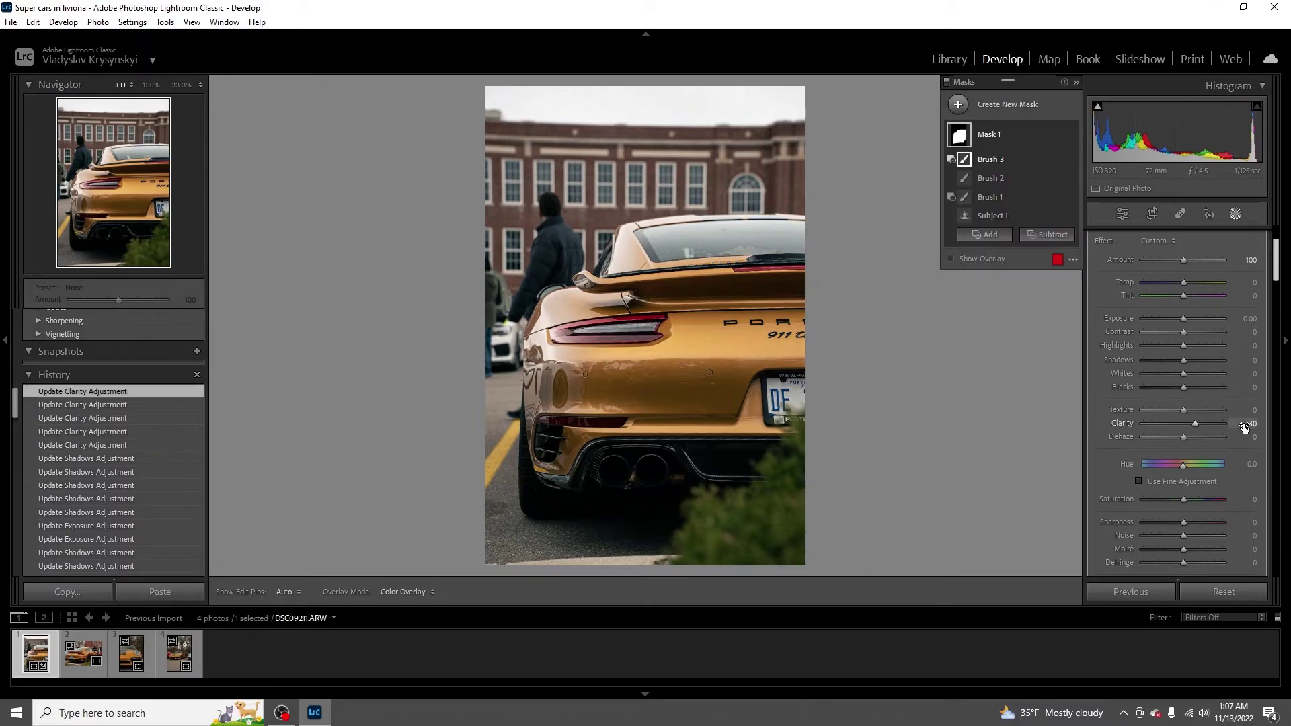
{"action": "left_click", "coordinate": [1245, 423]}
{"action": "type", "text": "40"}
{"action": "key", "text": "Return"}
- Set the car mask's Clarity to 50 while checking the exhaust area up close, and raise its Shadows to 41
{"action": "left_click", "coordinate": [181, 87]}
{"action": "left_click_drag", "start_coordinate": [131, 192], "coordinate": [101, 232]}
{"action": "left_click_drag", "start_coordinate": [1198, 425], "coordinate": [1248, 426]}
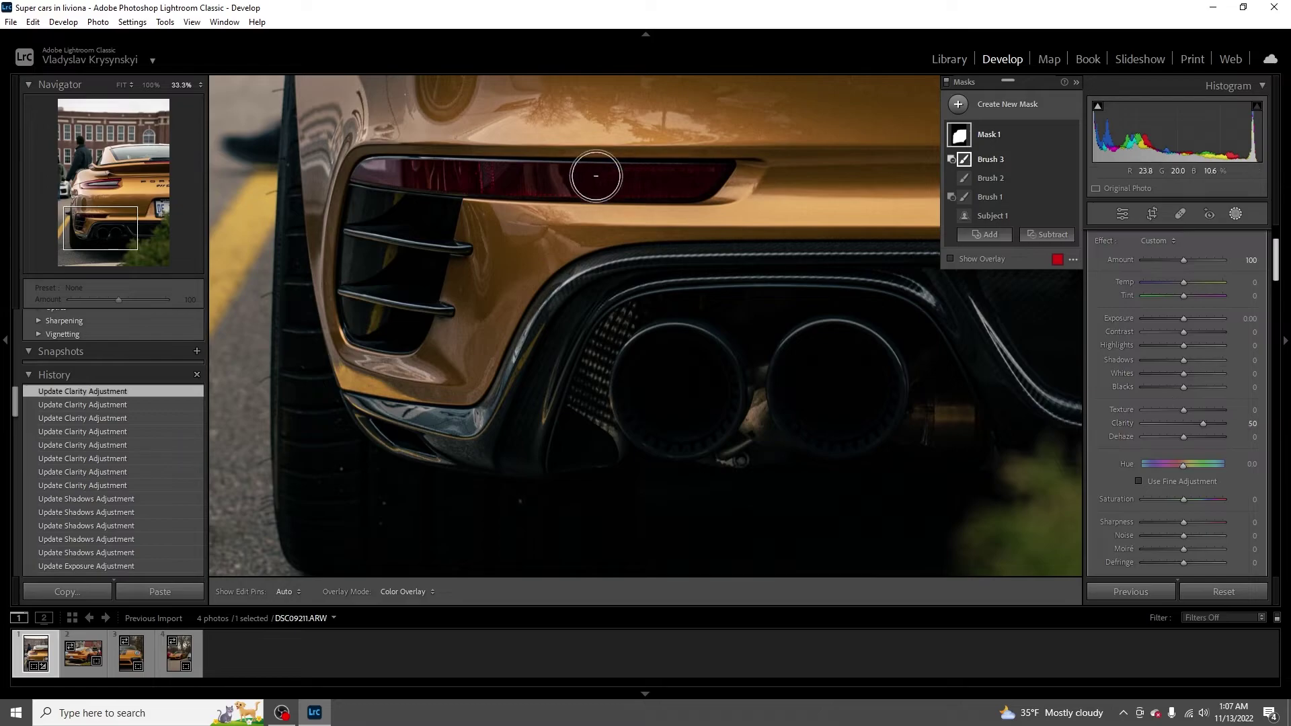
{"action": "left_click", "coordinate": [122, 85]}
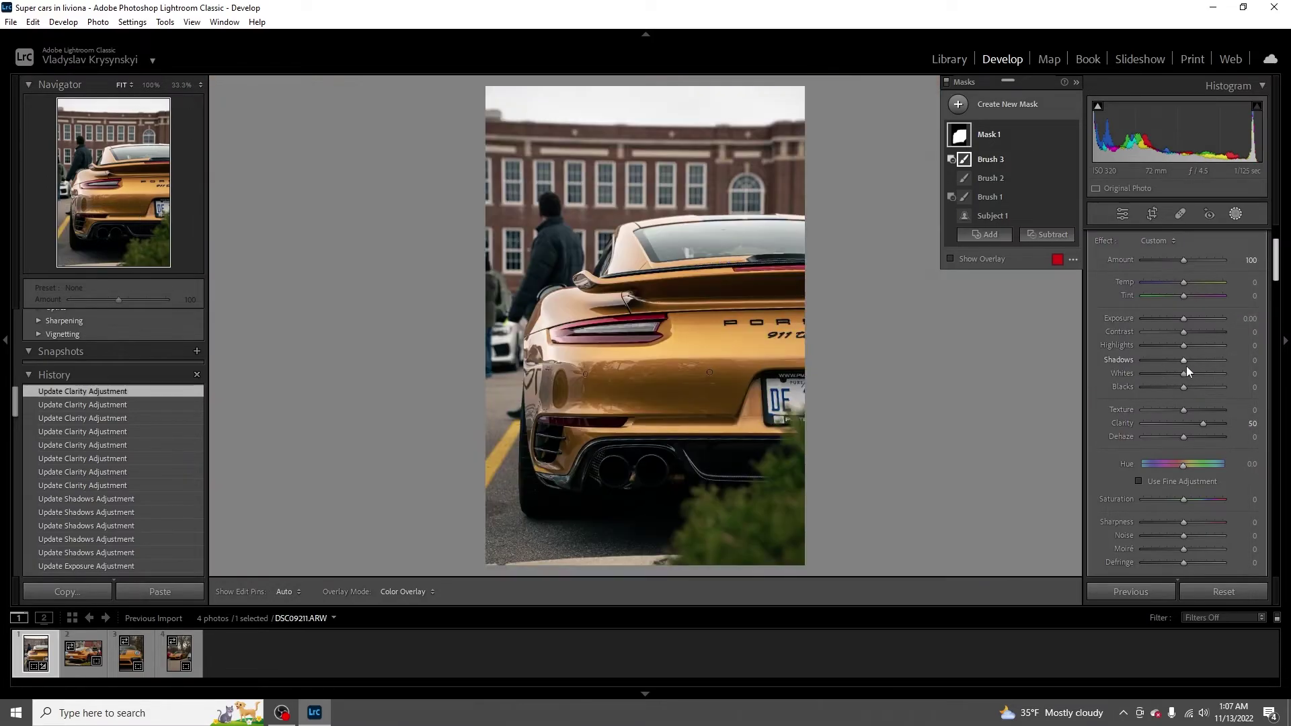
{"action": "left_click_drag", "start_coordinate": [1184, 360], "coordinate": [1200, 362]}
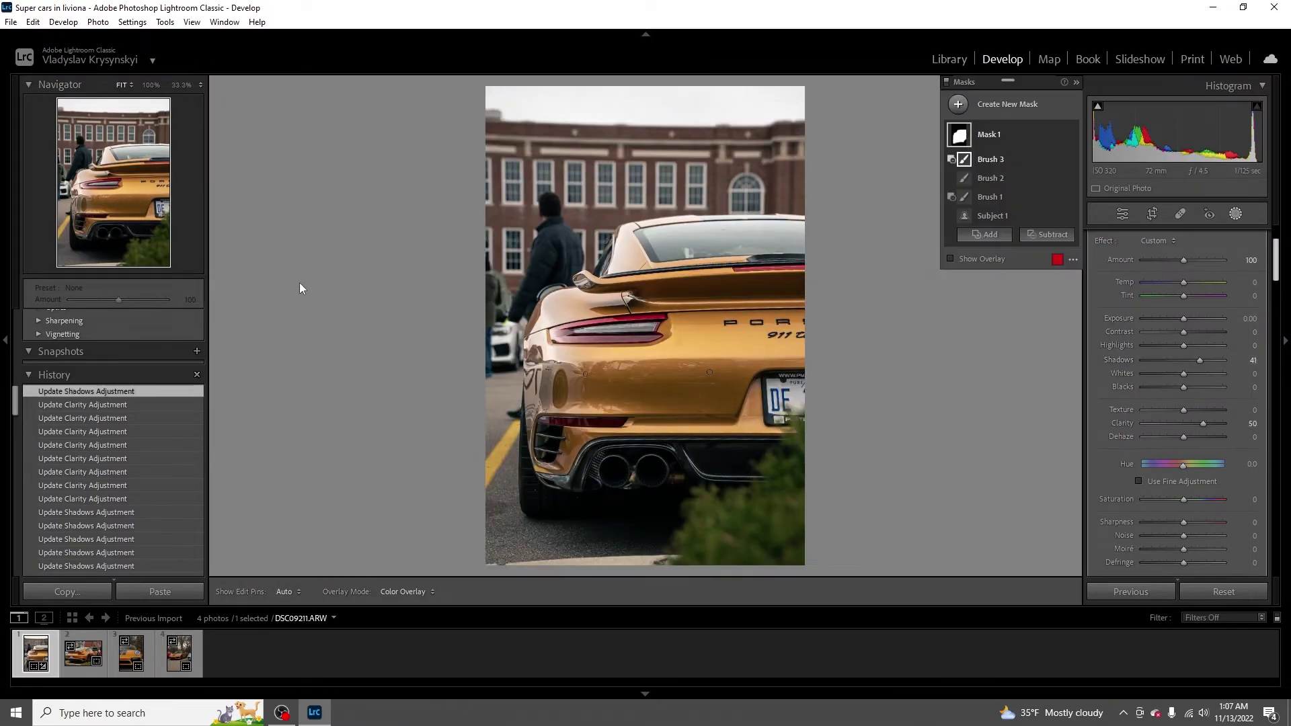
- Try Shadows values of 100, 20 and 25 on the masked car
{"action": "left_click_drag", "start_coordinate": [1200, 360], "coordinate": [1240, 358]}
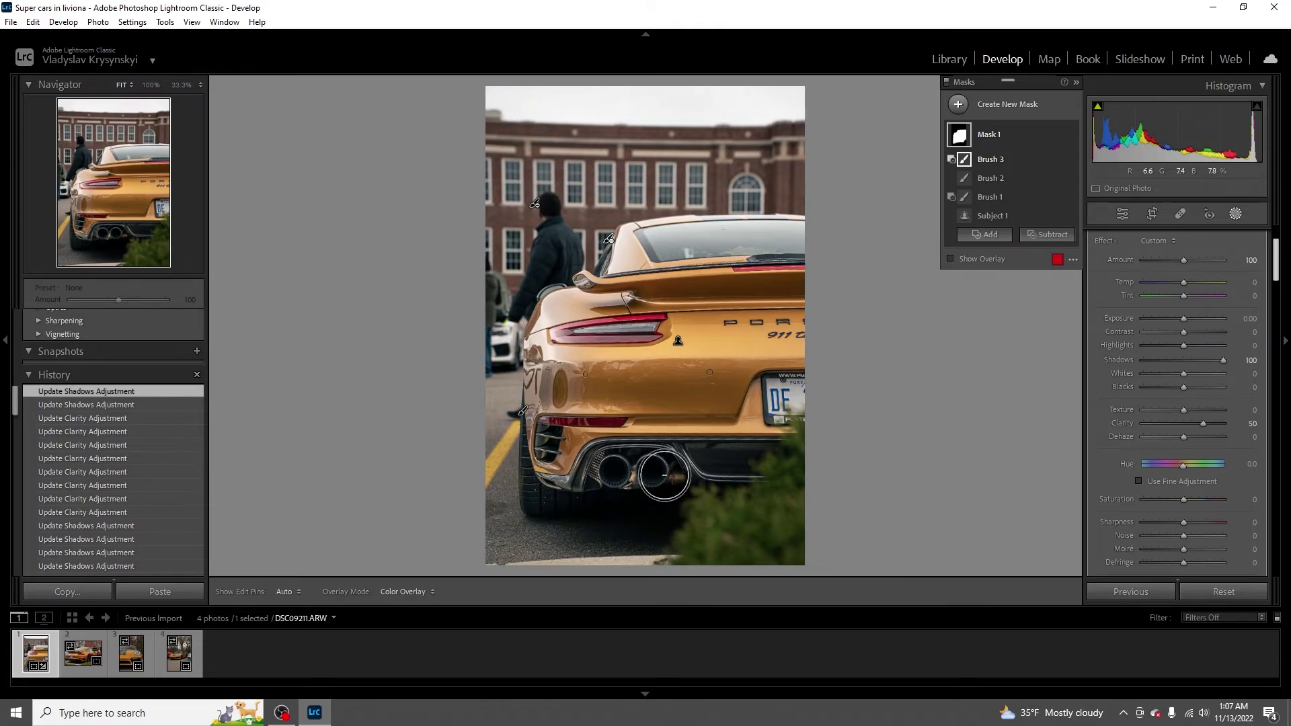
{"action": "left_click", "coordinate": [1248, 360]}
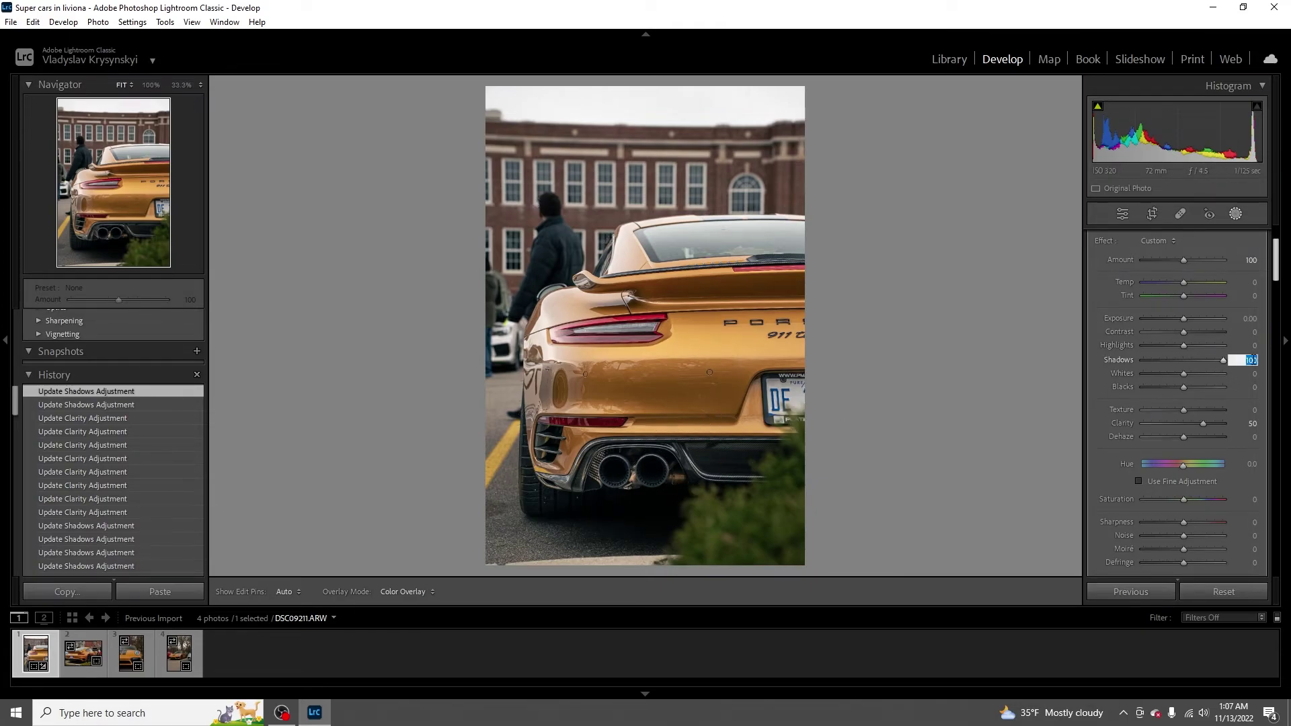
{"action": "type", "text": "20"}
{"action": "key", "text": "Return"}
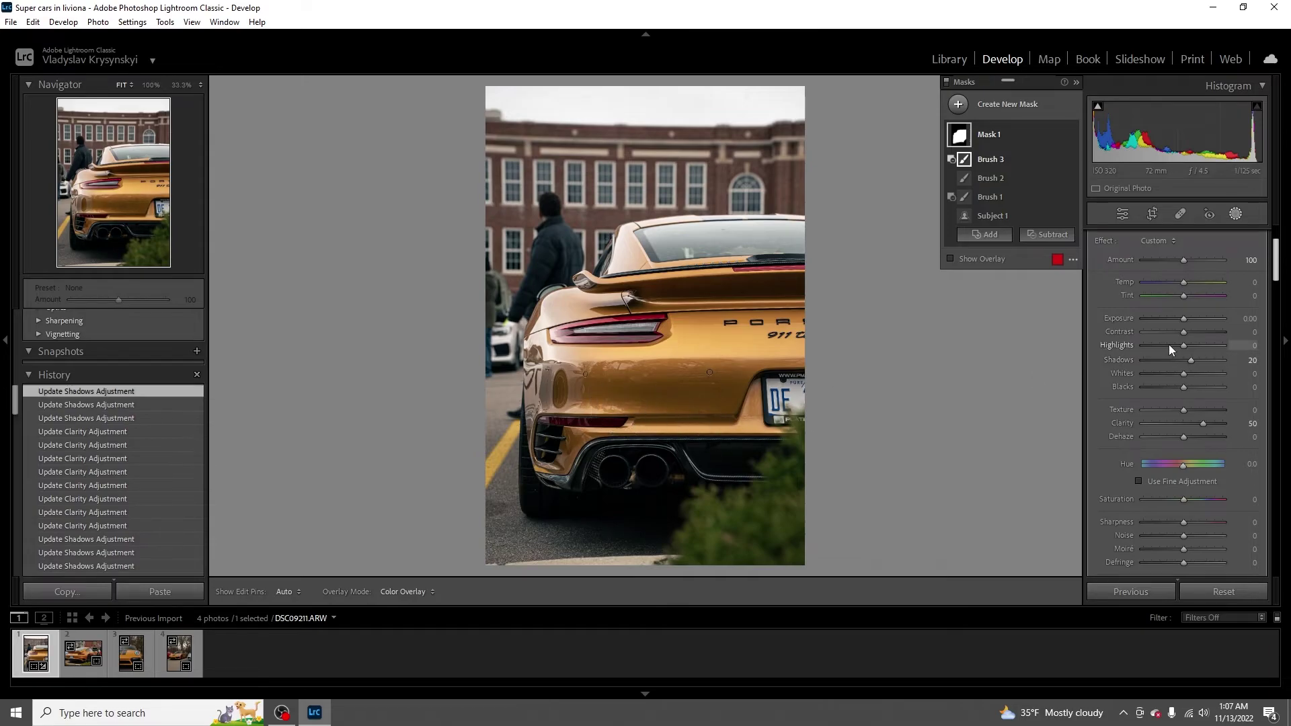
{"action": "left_click", "coordinate": [1249, 362]}
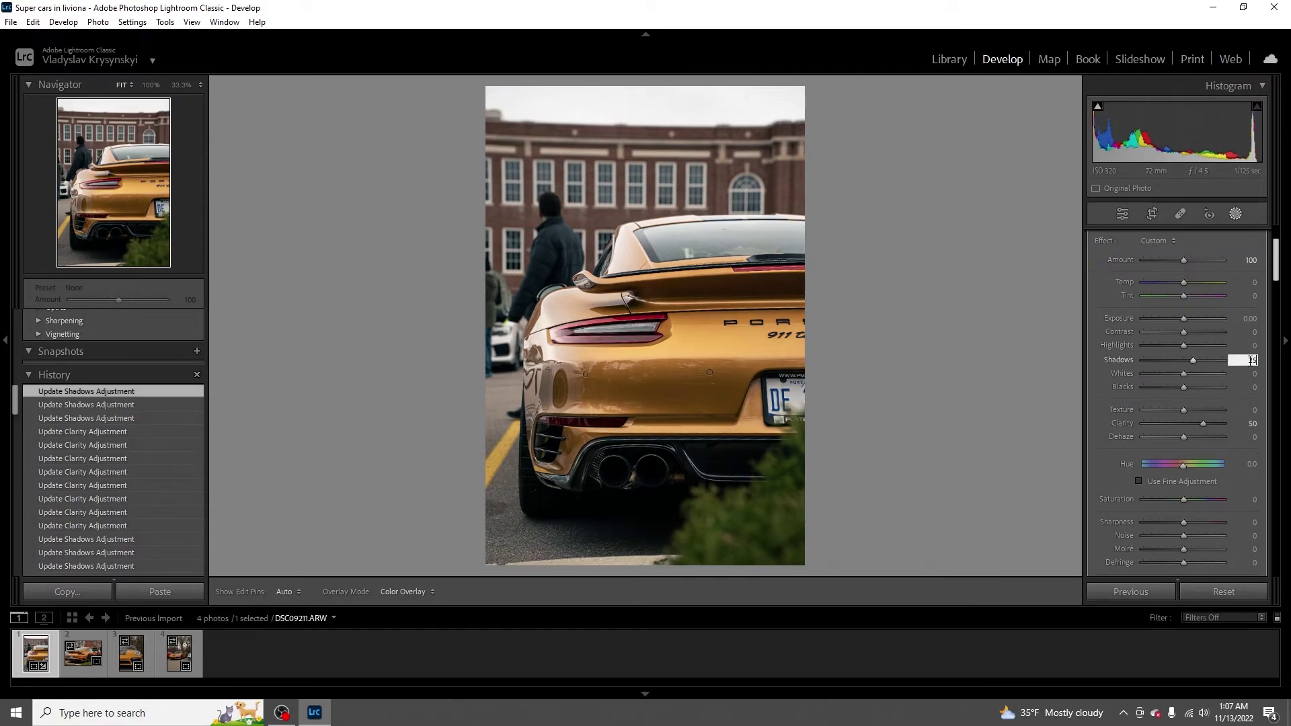
{"action": "type", "text": "15"}
{"action": "key", "text": "Return"}
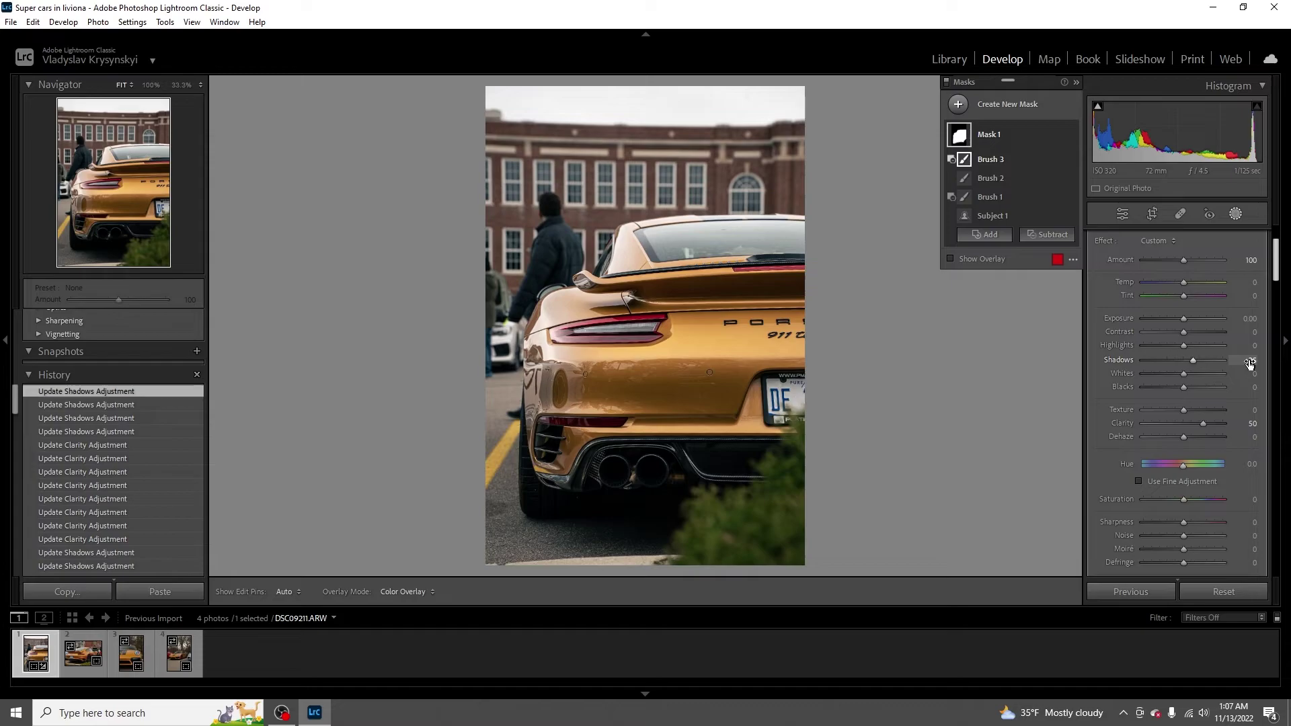
- Set the car mask's Shadows to 30 and check the exhaust area up close
{"action": "left_click", "coordinate": [1249, 363]}
{"action": "type", "text": "30"}
{"action": "key", "text": "Return"}
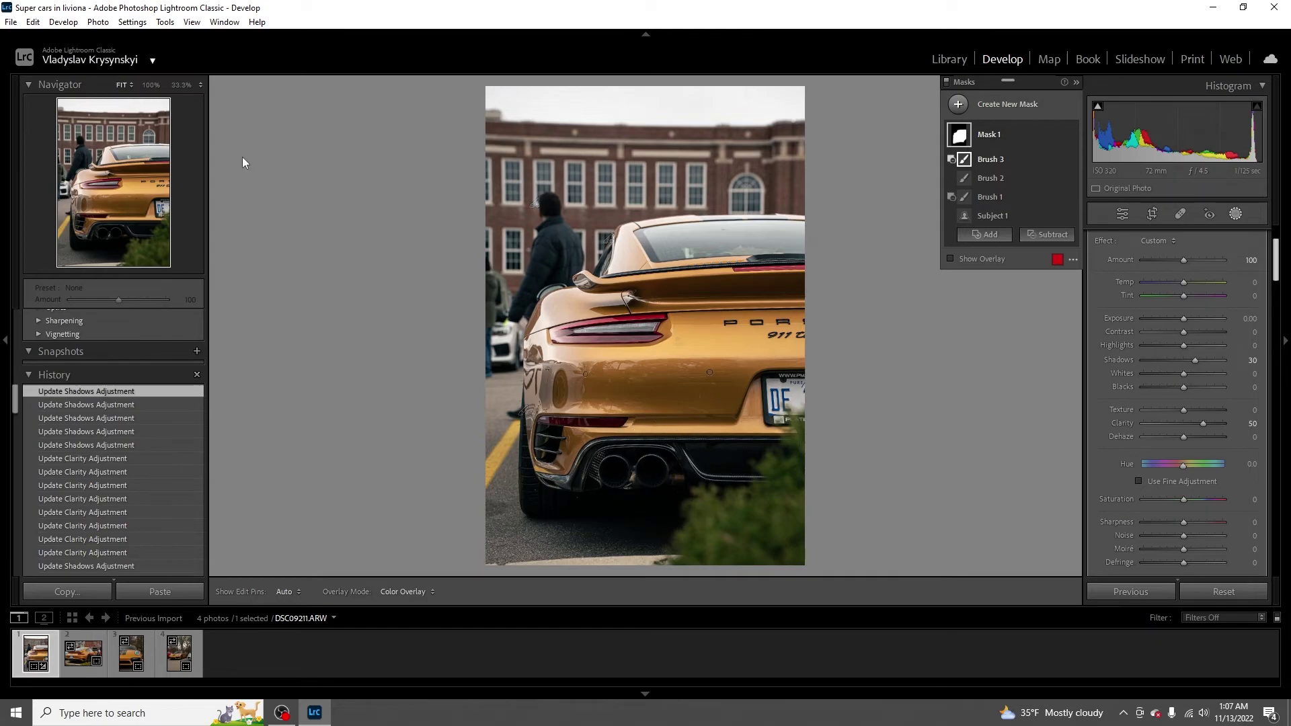
{"action": "left_click", "coordinate": [180, 86]}
{"action": "mouse_move", "coordinate": [114, 223]}
{"action": "left_mouse_down"}
{"action": "mouse_move", "coordinate": [124, 232]}
{"action": "mouse_move", "coordinate": [106, 224]}
{"action": "left_mouse_up"}
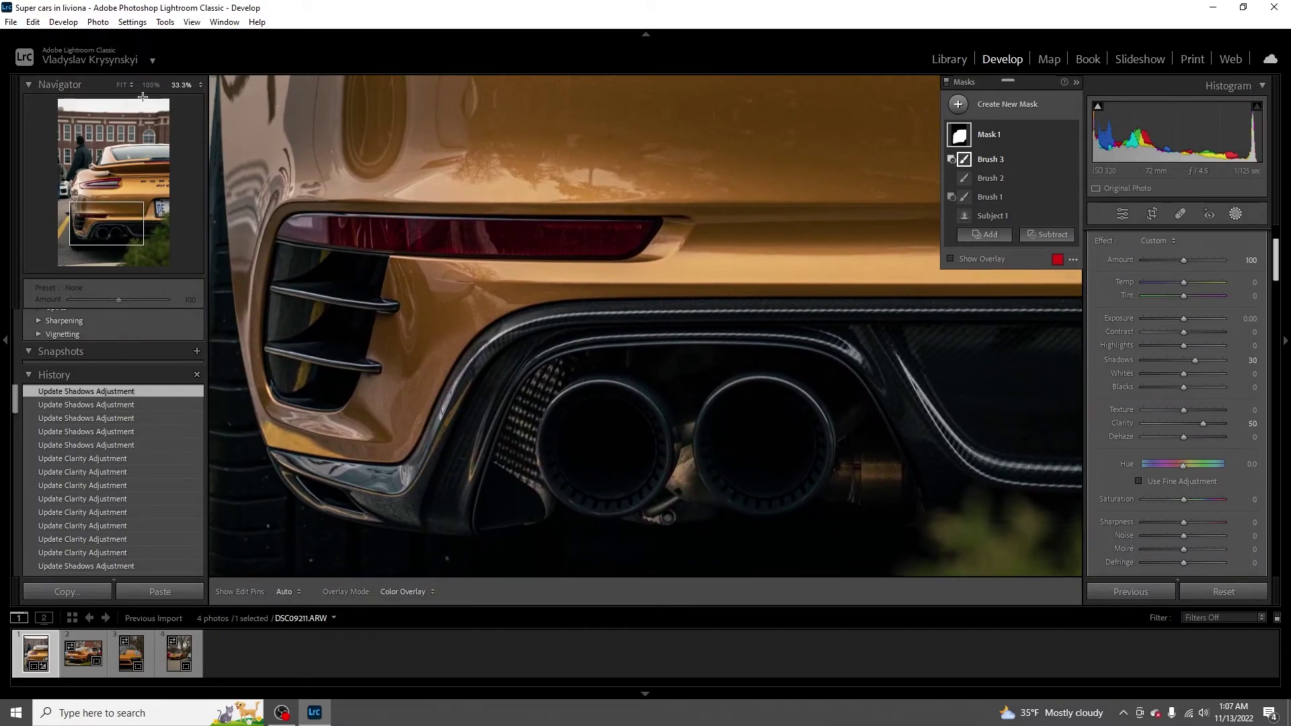
{"action": "left_click", "coordinate": [123, 85]}
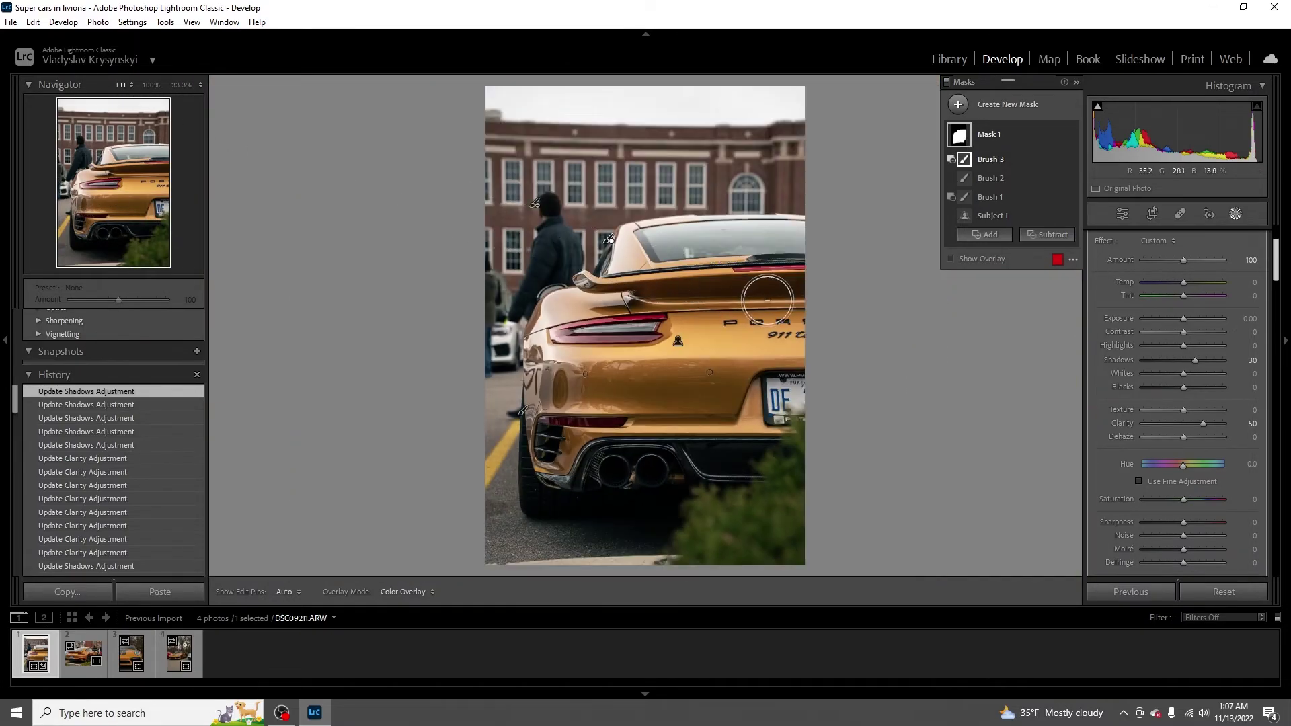
- Compare the photo's original import state with the latest edit in the history
{"action": "scroll", "coordinate": [68, 511], "scroll_direction": "down", "scroll_amount": 10}
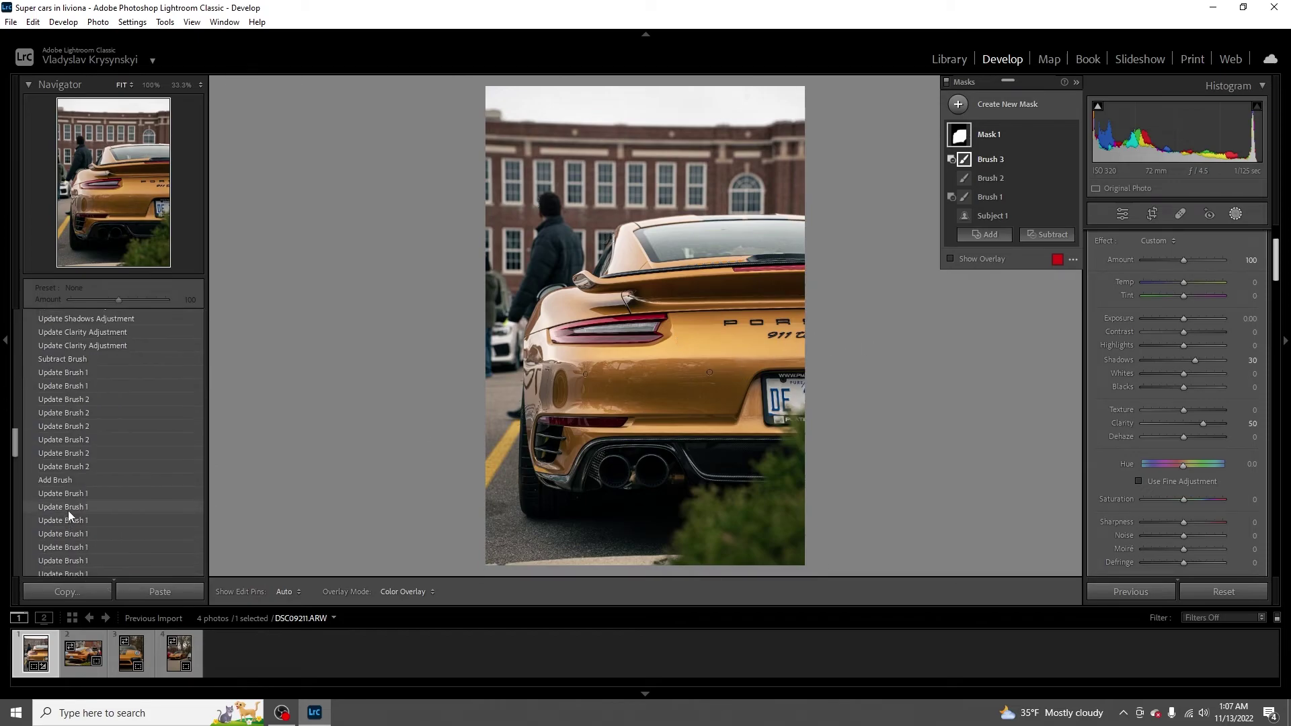
{"action": "scroll", "coordinate": [67, 510], "scroll_direction": "down", "scroll_amount": 10}
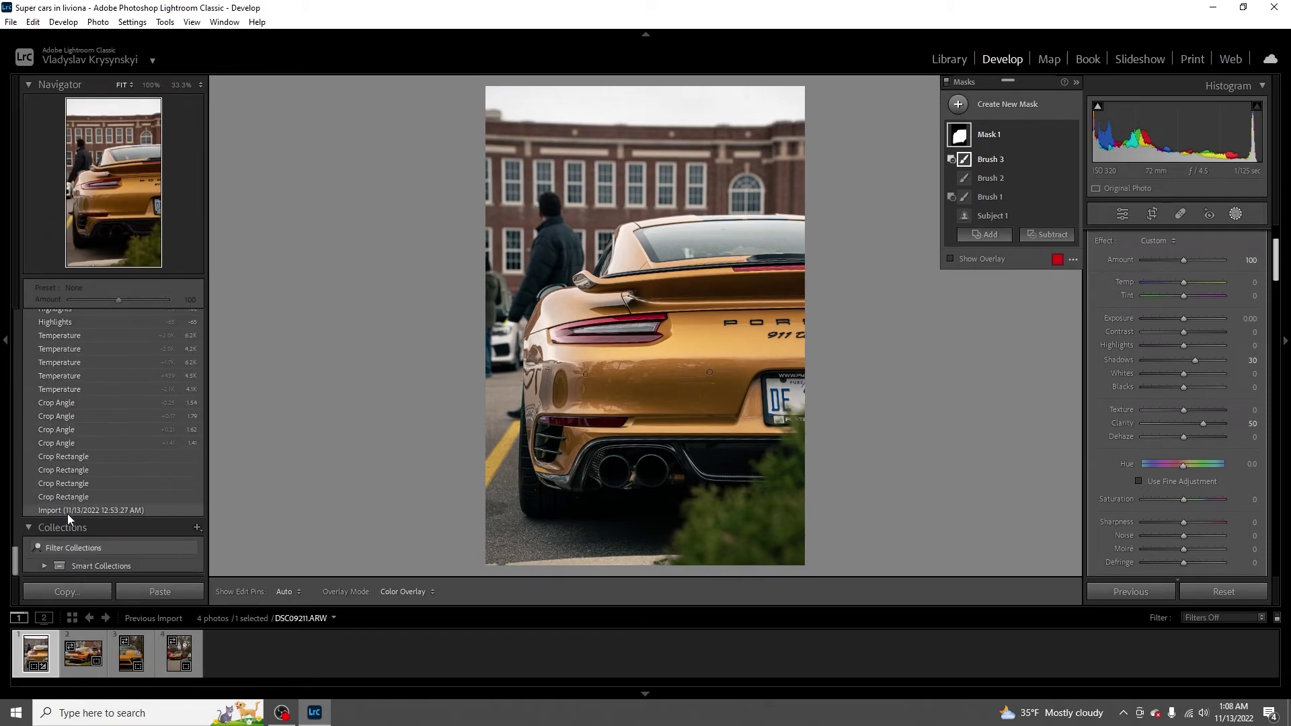
{"action": "left_click", "coordinate": [70, 509]}
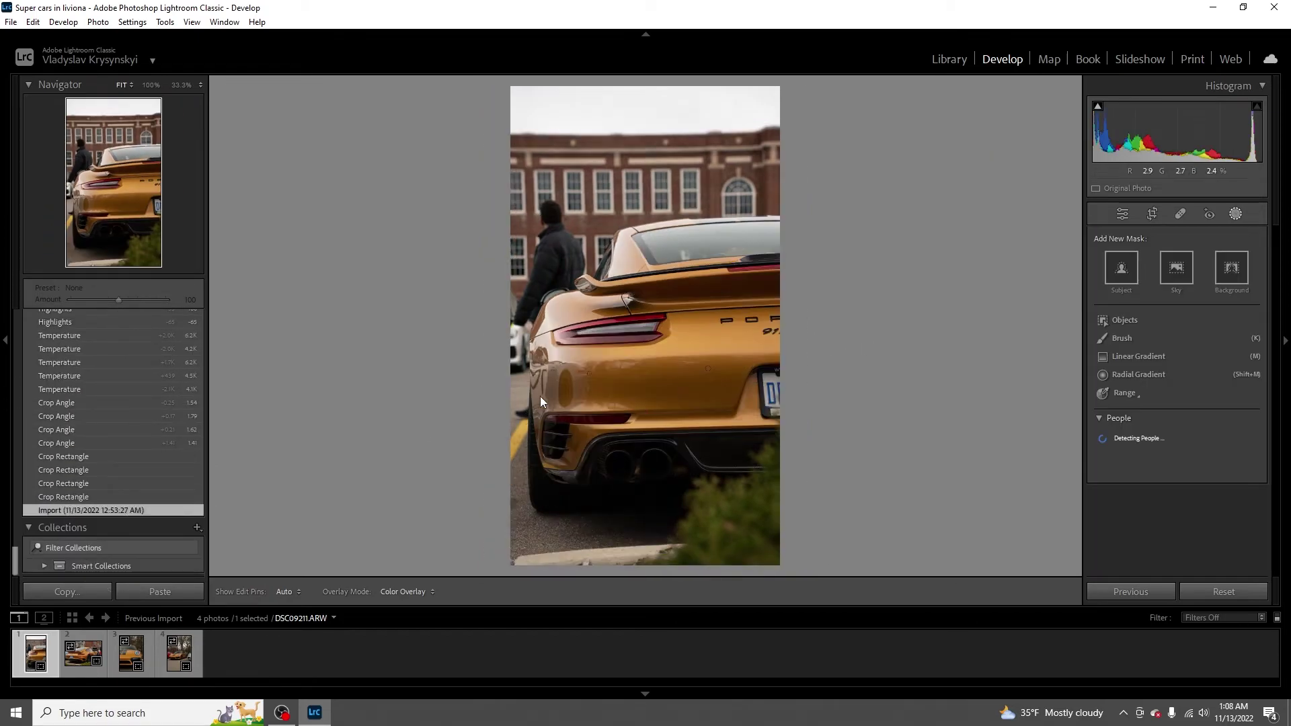
{"action": "scroll", "coordinate": [85, 418], "scroll_direction": "up", "scroll_amount": 10}
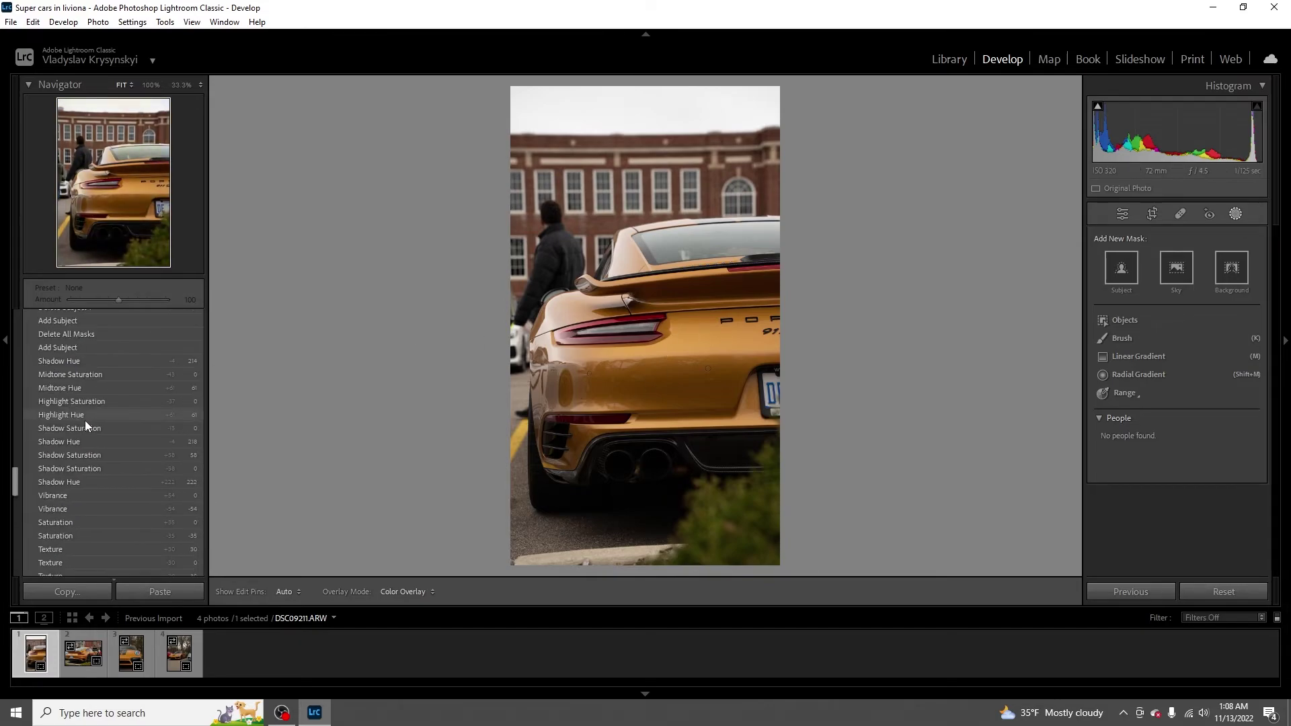
{"action": "scroll", "coordinate": [89, 425], "scroll_direction": "up", "scroll_amount": 5}
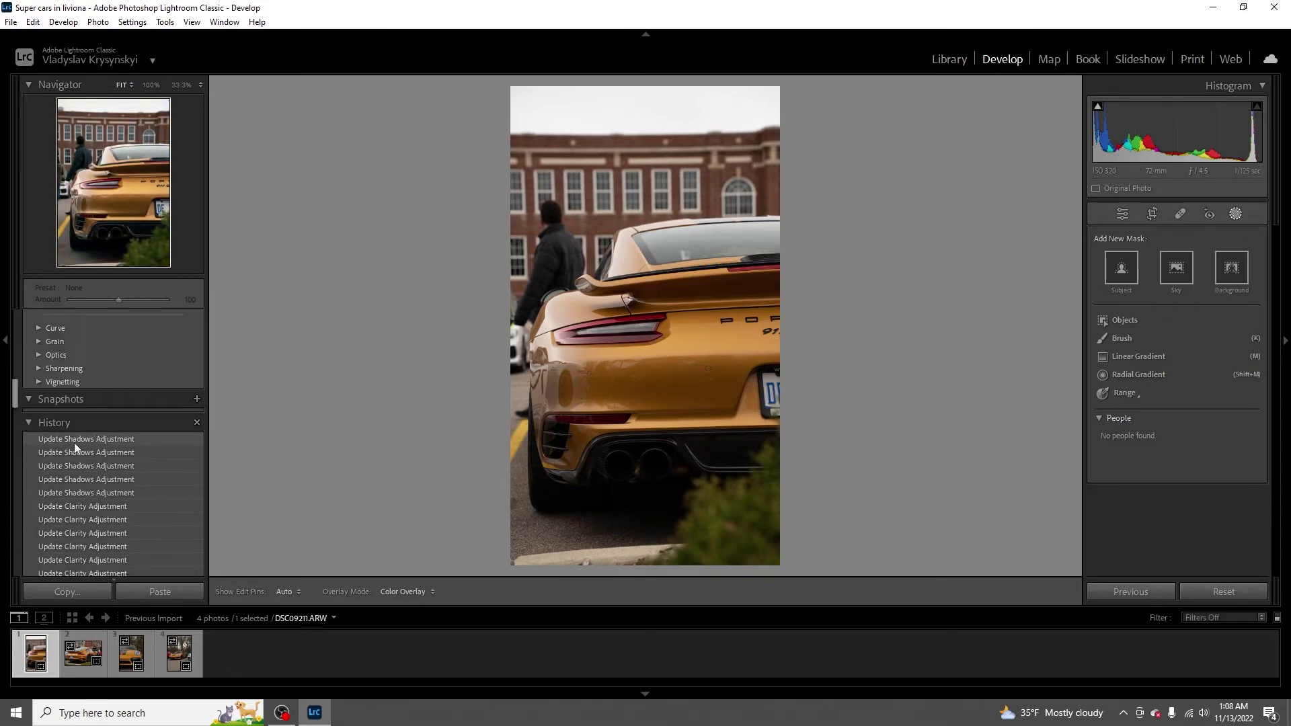
{"action": "left_click", "coordinate": [74, 442]}
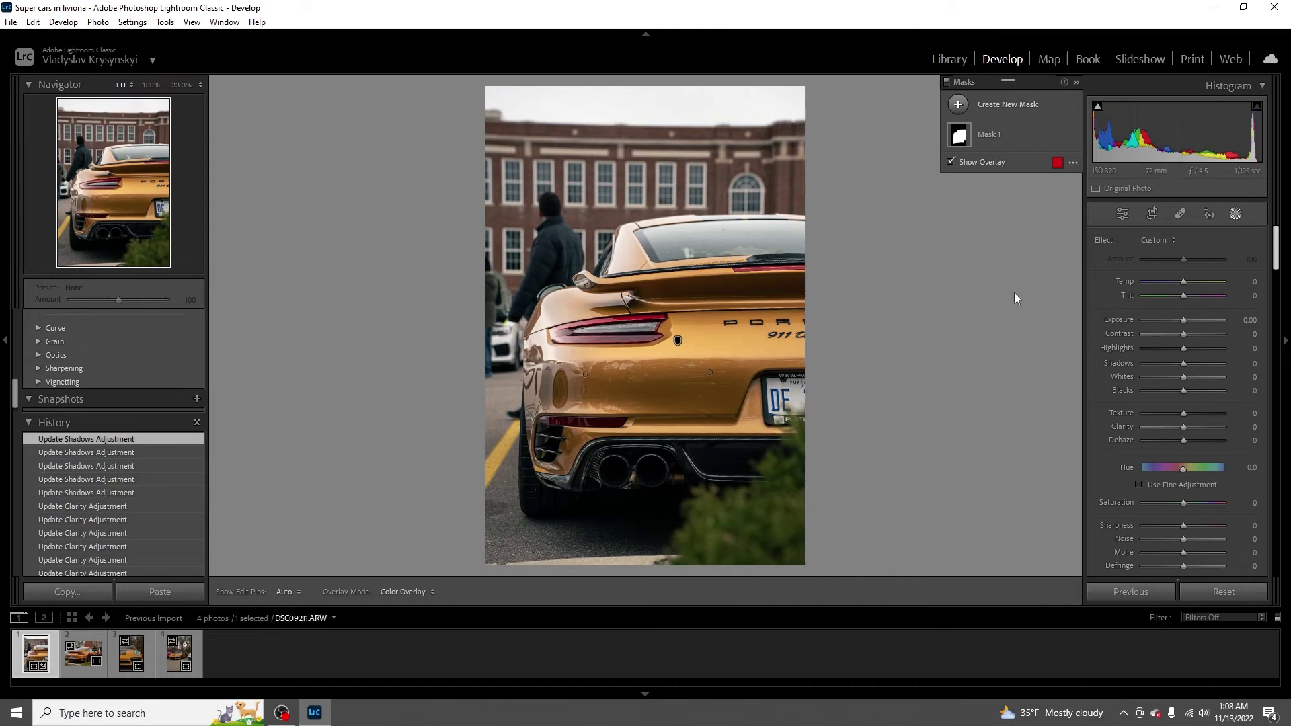
- Straighten the Porsche photo by rotating the crop to an angle of 1.81
{"action": "left_click", "coordinate": [1146, 212]}
{"action": "left_click_drag", "start_coordinate": [891, 547], "coordinate": [927, 536]}
{"action": "left_click", "coordinate": [1151, 214]}
{"action": "left_click", "coordinate": [1152, 213]}
{"action": "left_click", "coordinate": [1148, 219]}
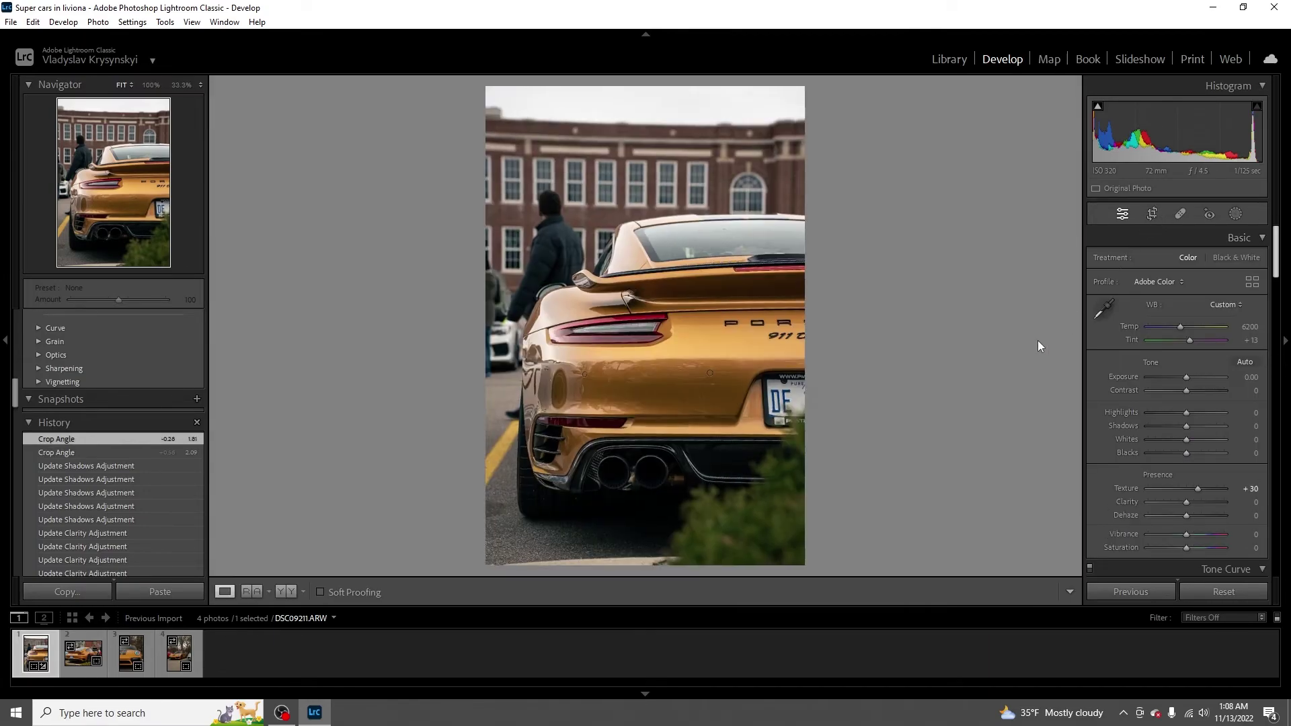